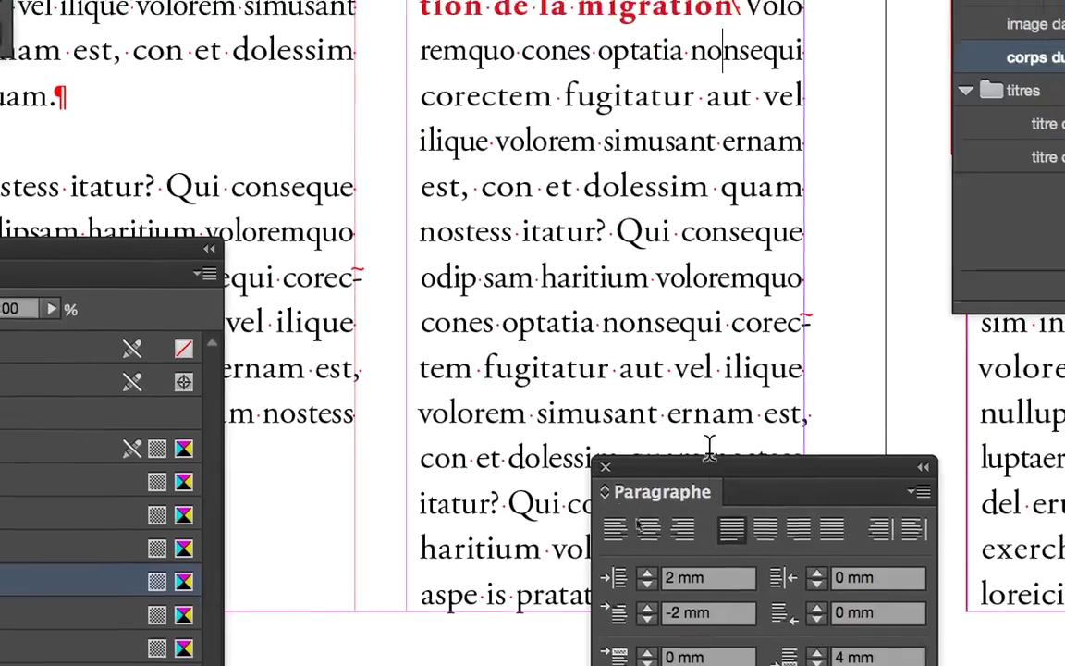
Step: Move the floating paragraph formatting palette off the text columns and bring the paragraph styles palette over the spread
drag(712, 467, 506, 243)
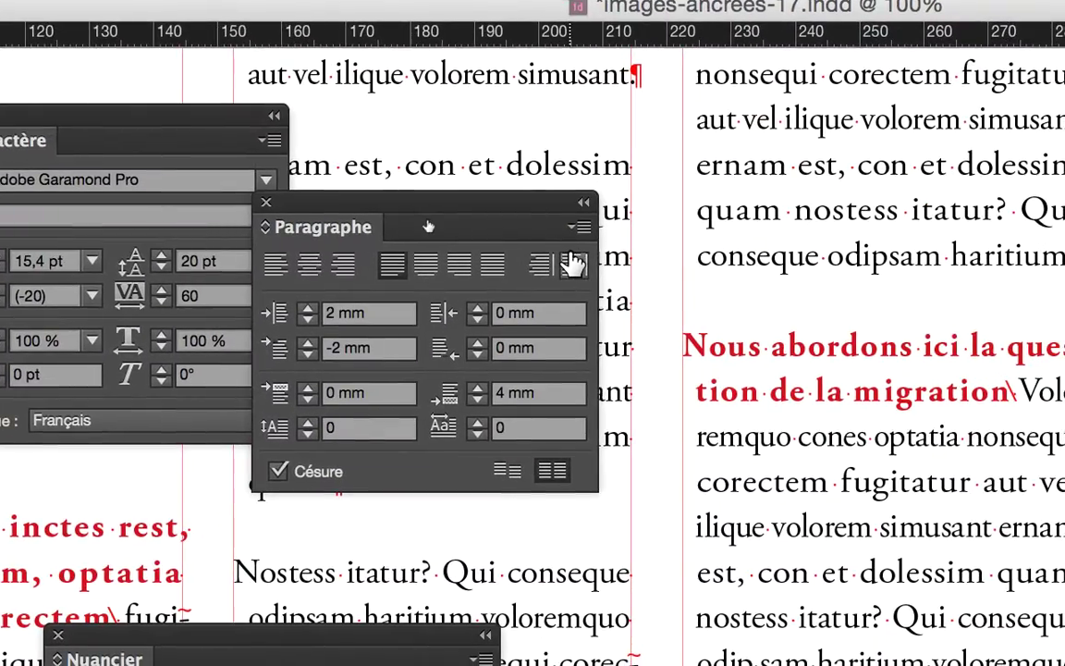
scroll(708, 222, down, 2)
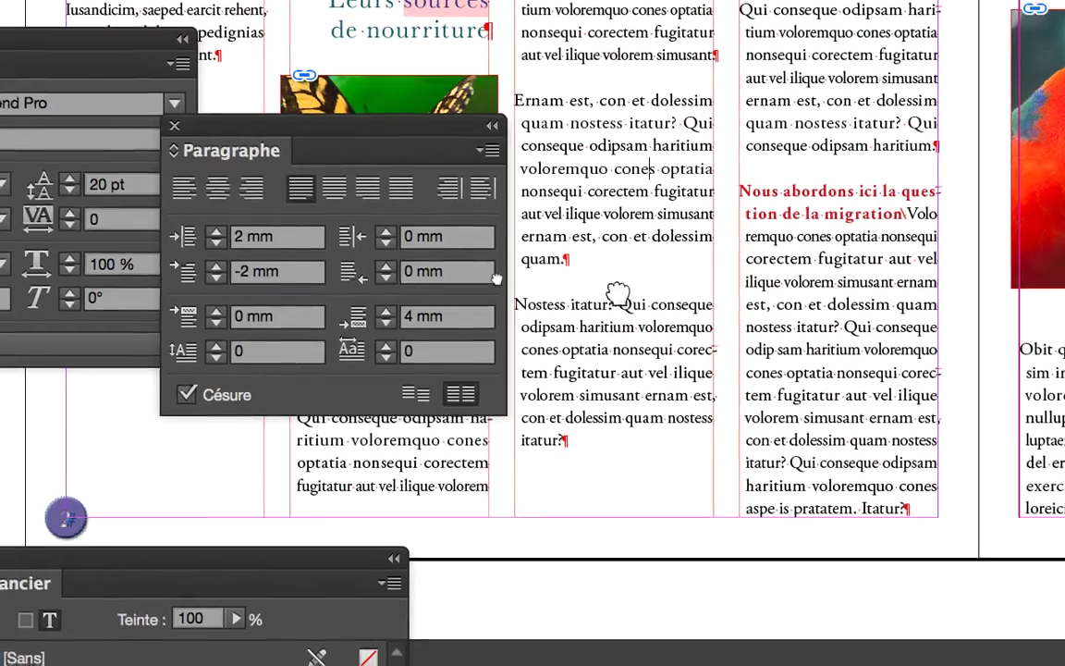
drag(618, 294, 888, 314)
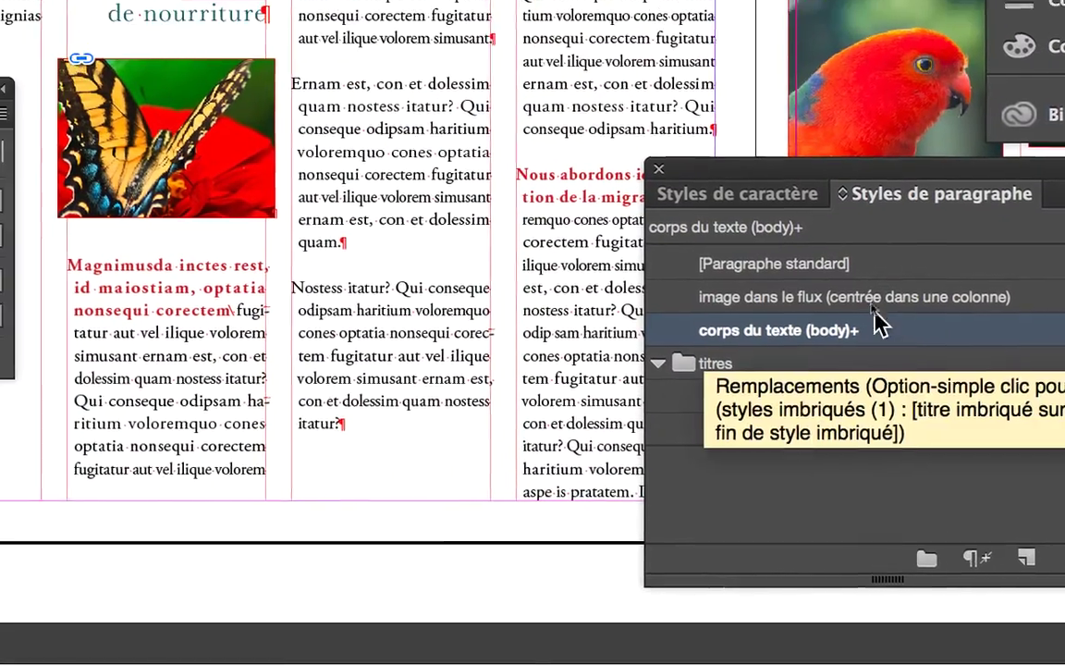
drag(830, 192, 534, 275)
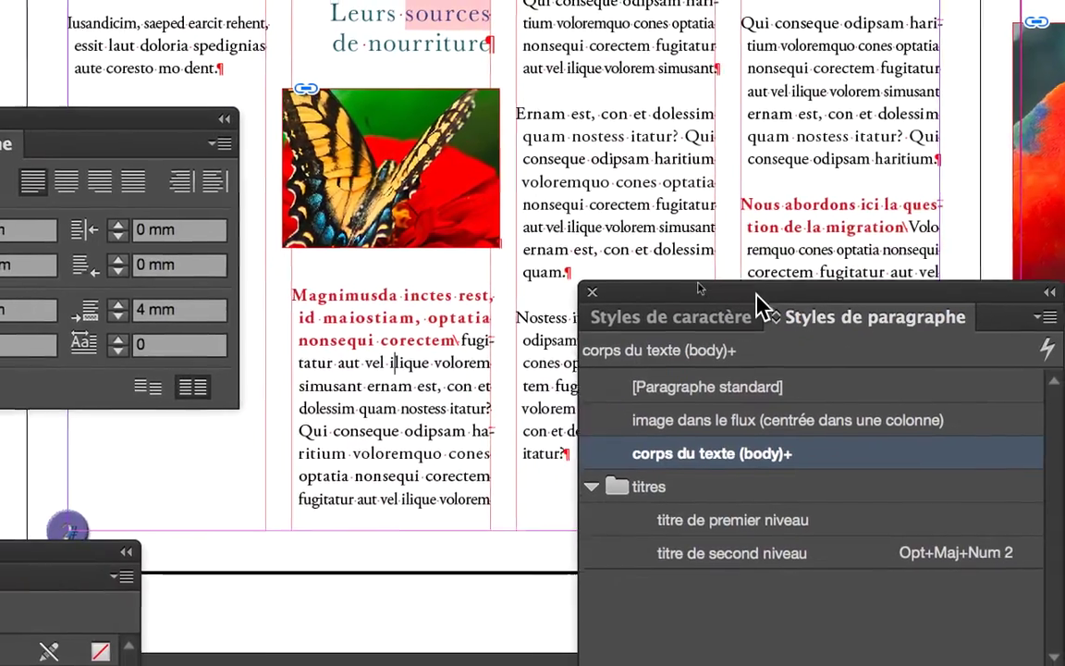
drag(756, 299, 723, 23)
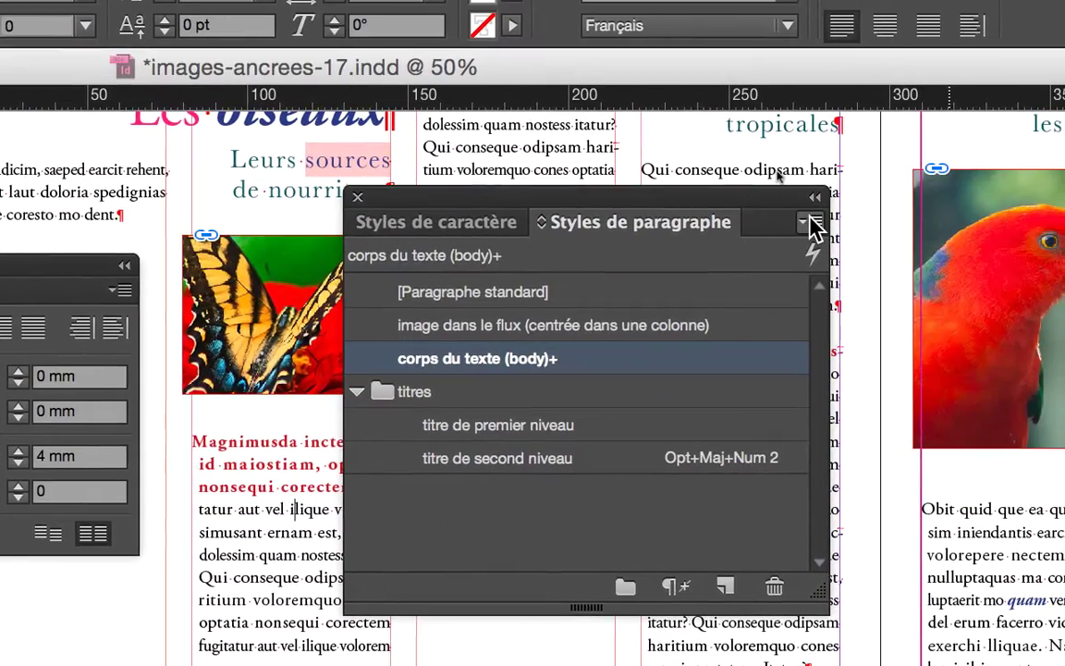
click(811, 225)
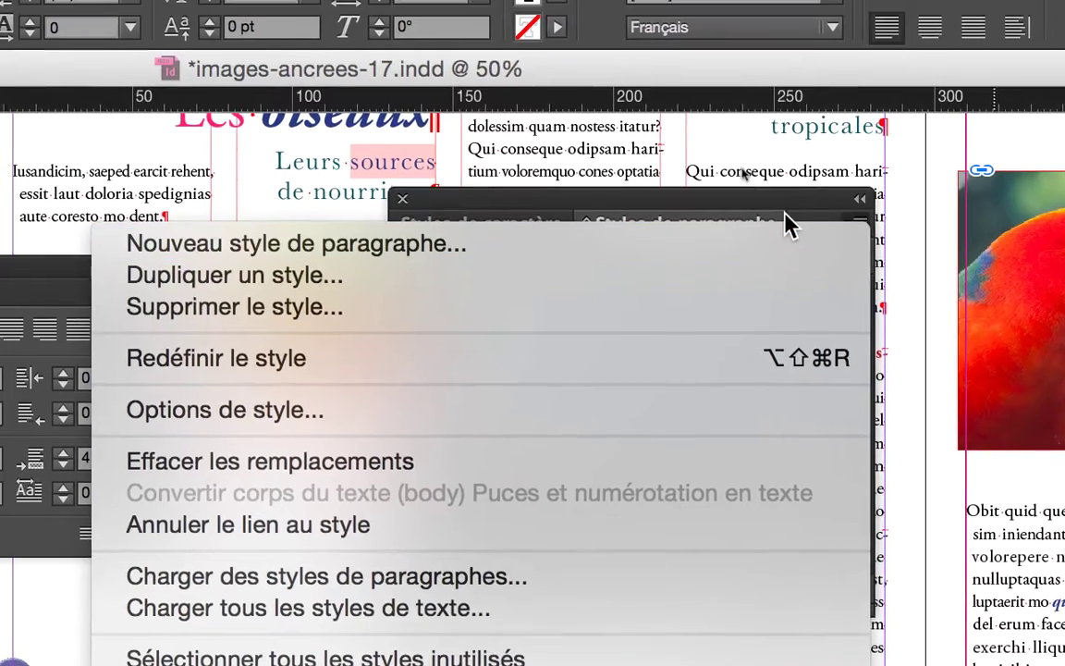
click(783, 207)
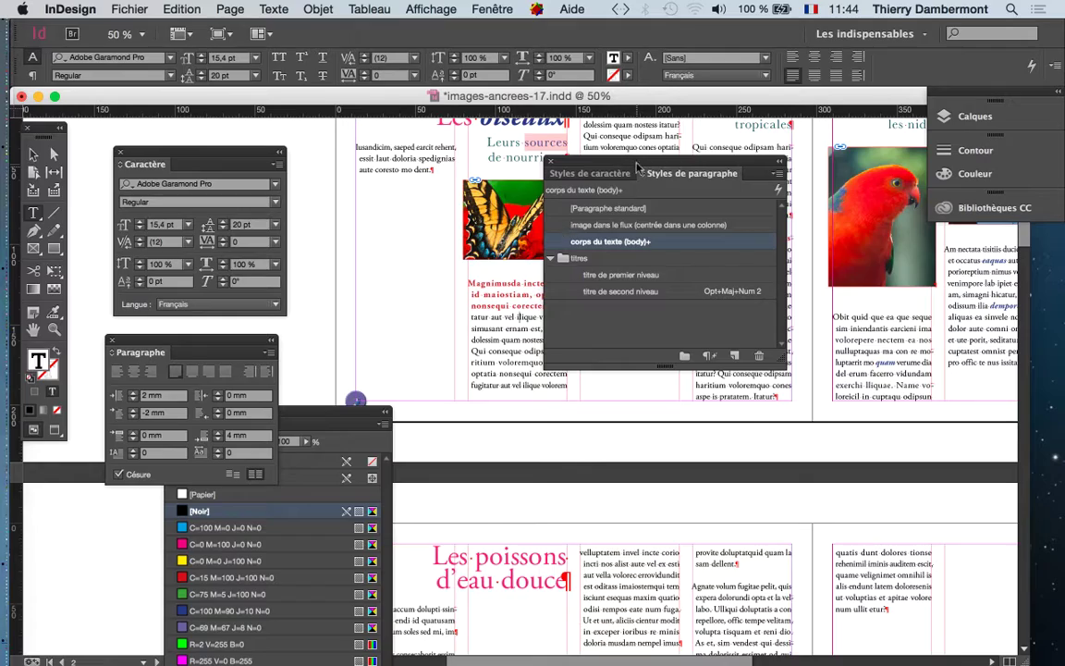
drag(637, 168, 713, 321)
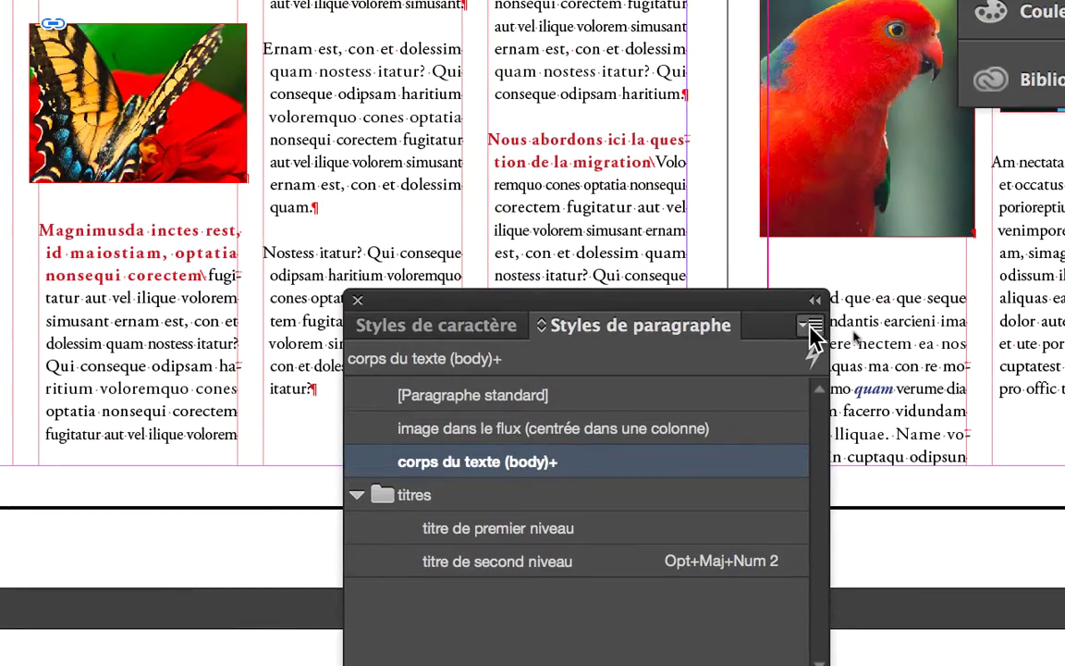
click(811, 329)
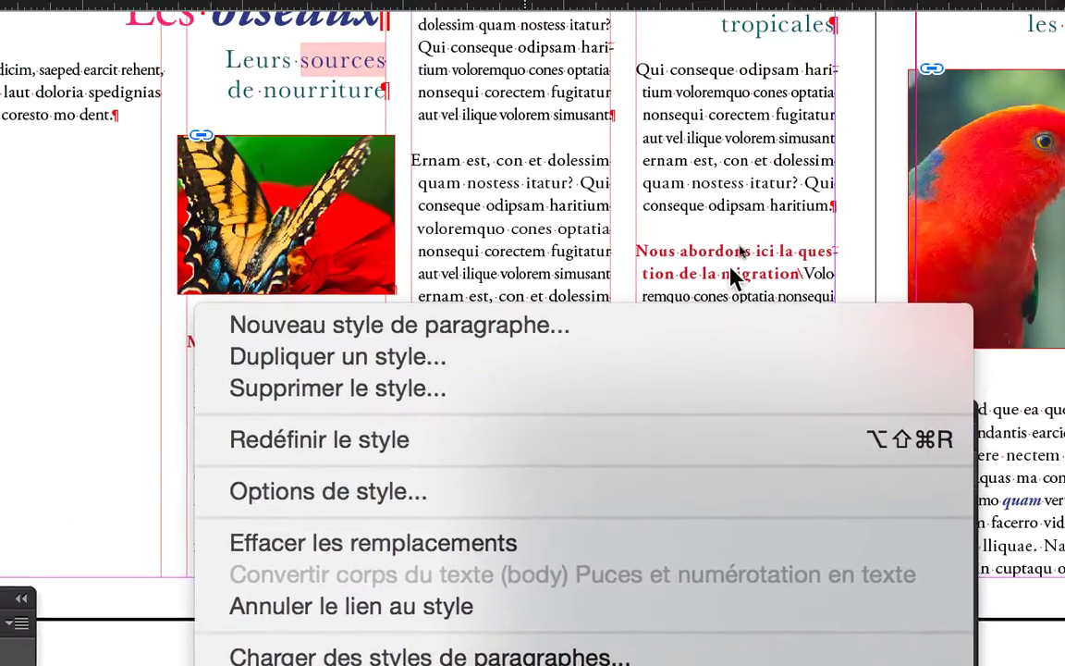
click(731, 278)
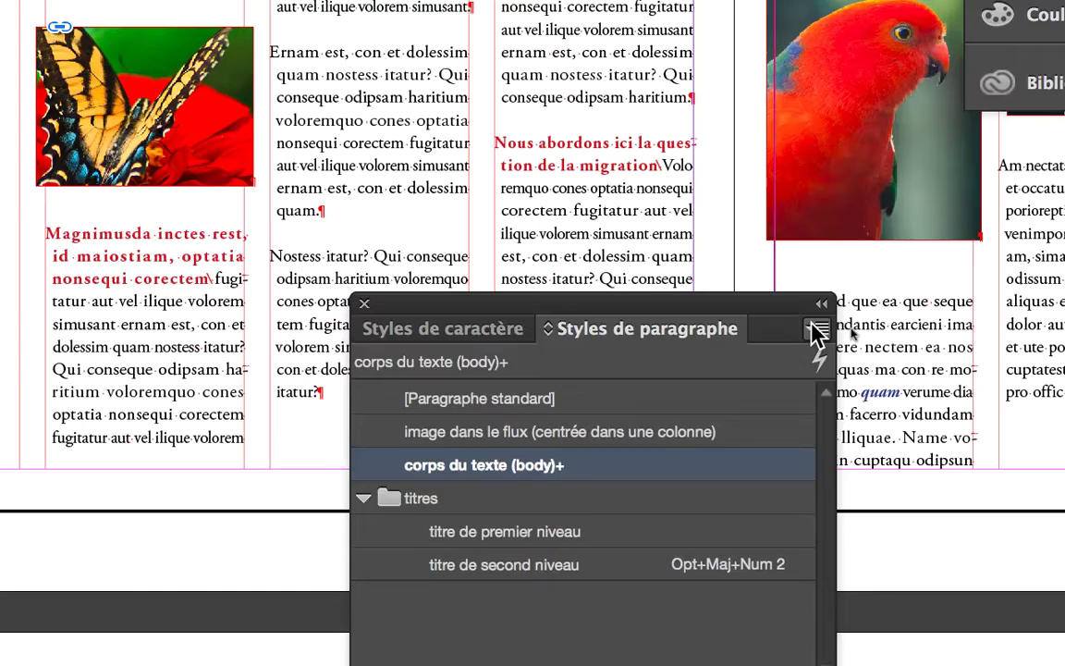
click(817, 333)
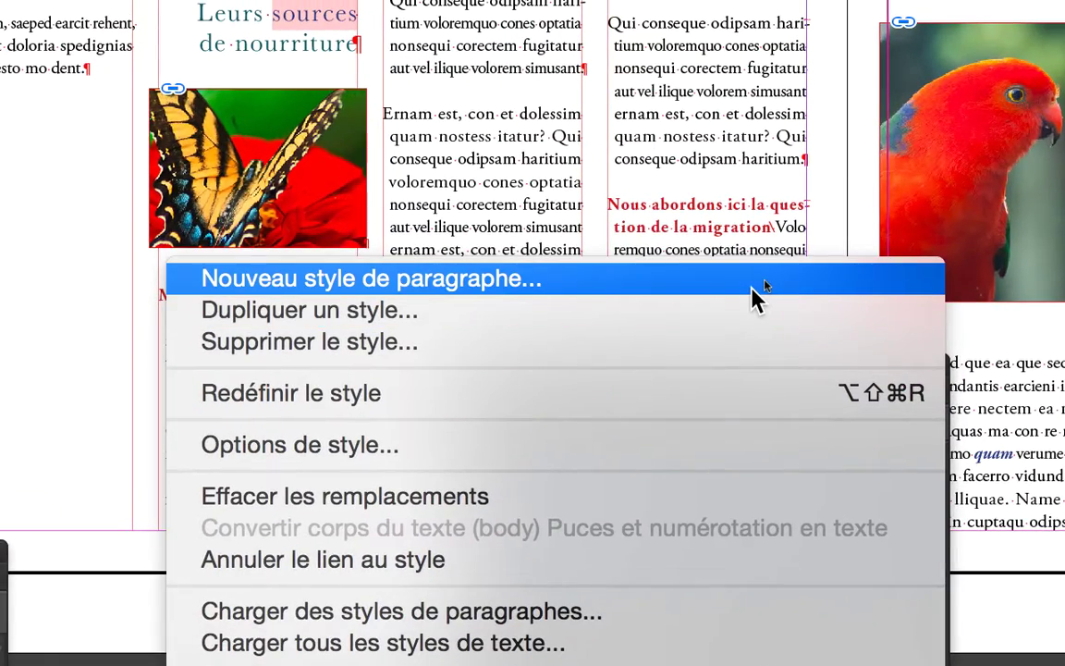
click(753, 285)
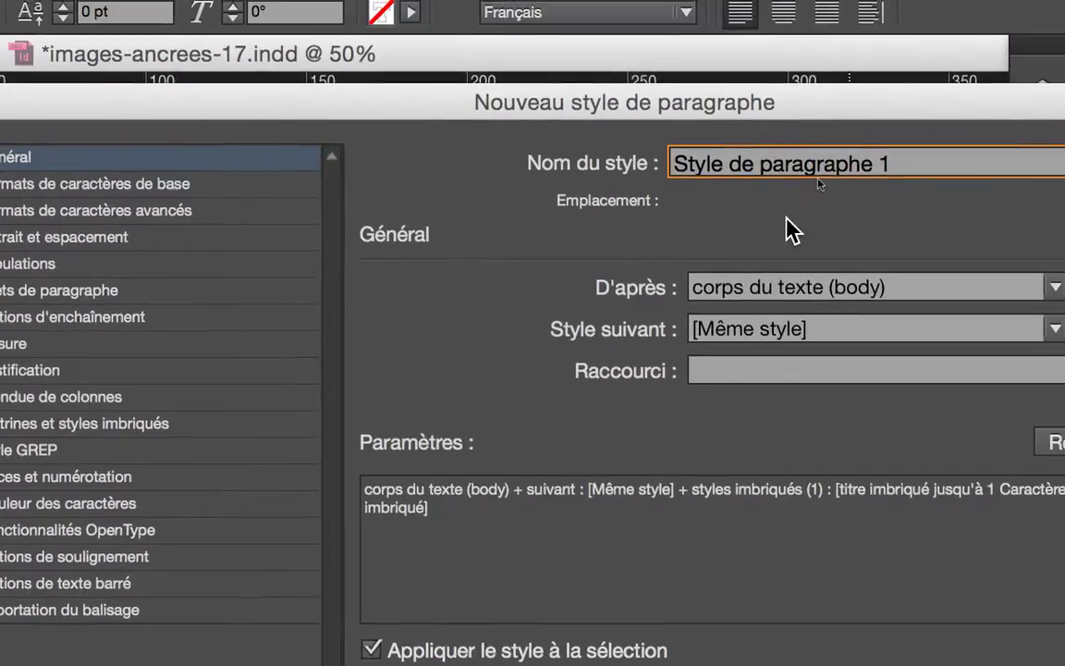
drag(864, 109, 789, 425)
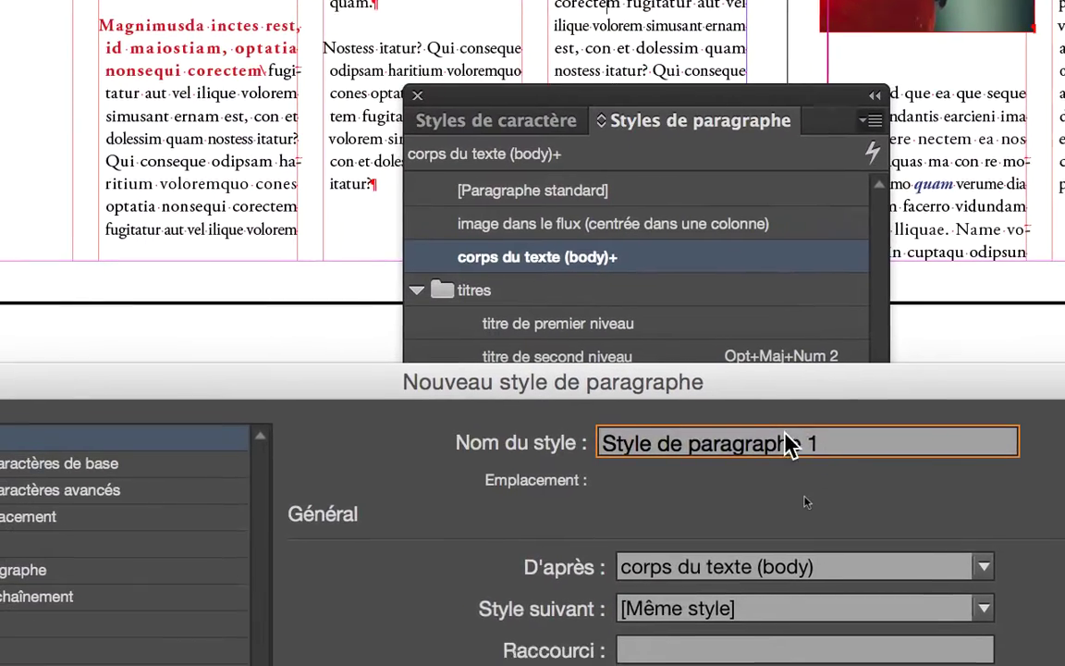
drag(841, 443, 593, 442)
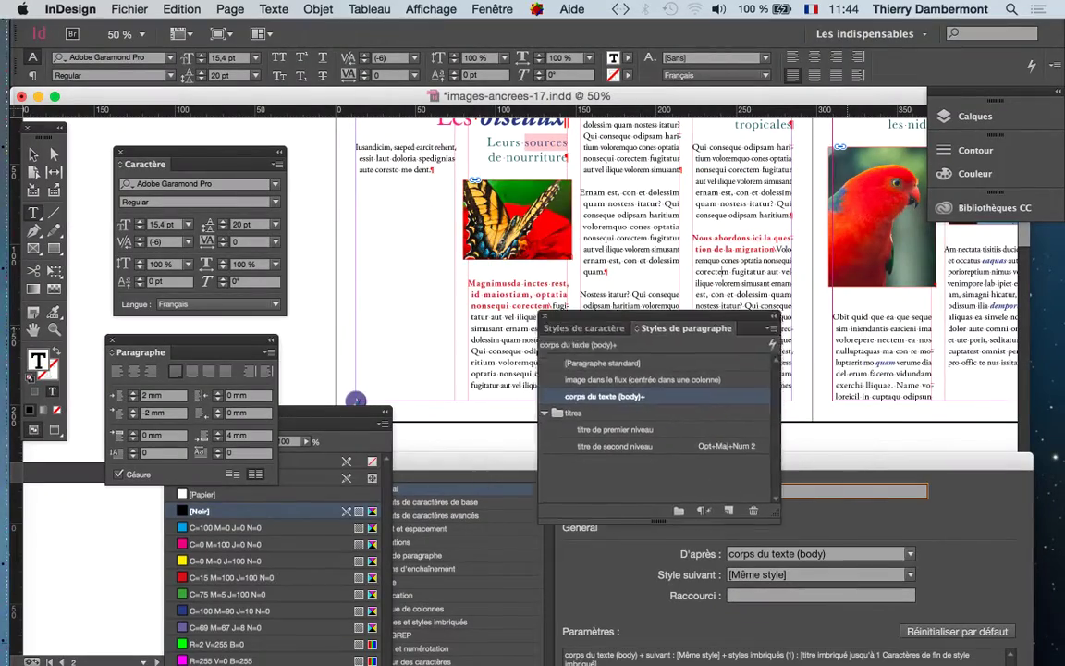
text(c)
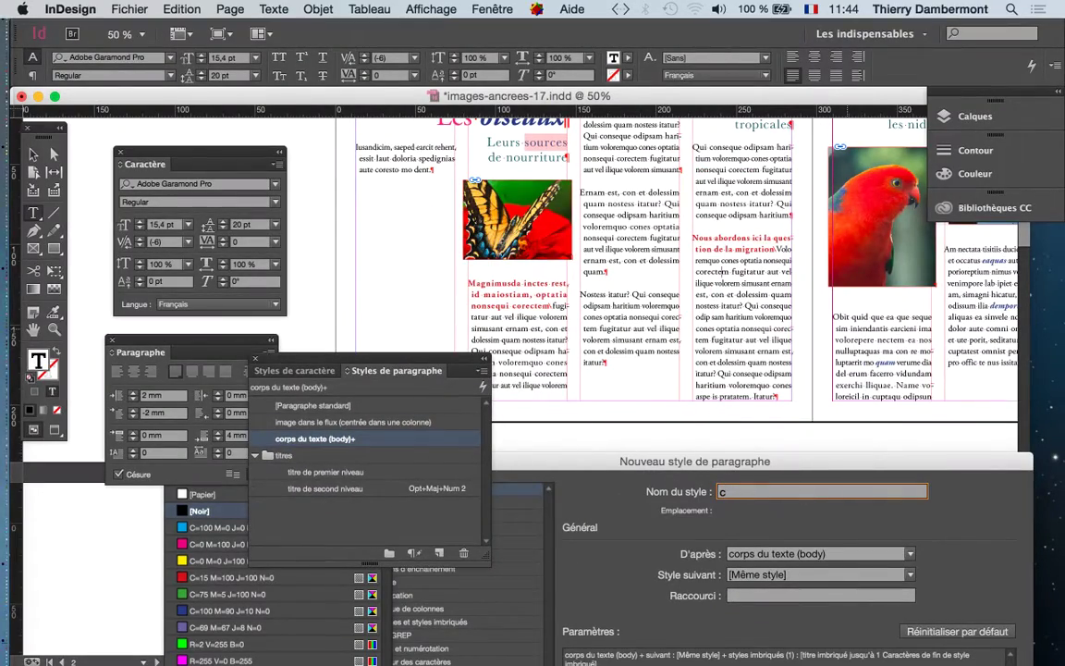
text(p)
drag(773, 467, 816, 310)
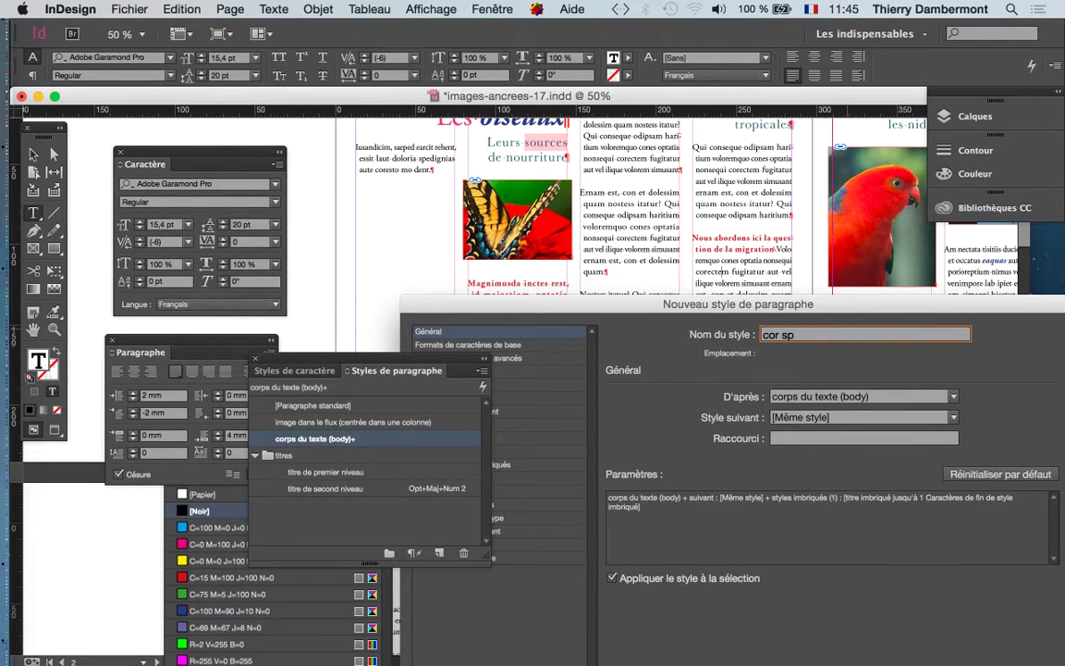
drag(833, 305, 679, 117)
click(802, 578)
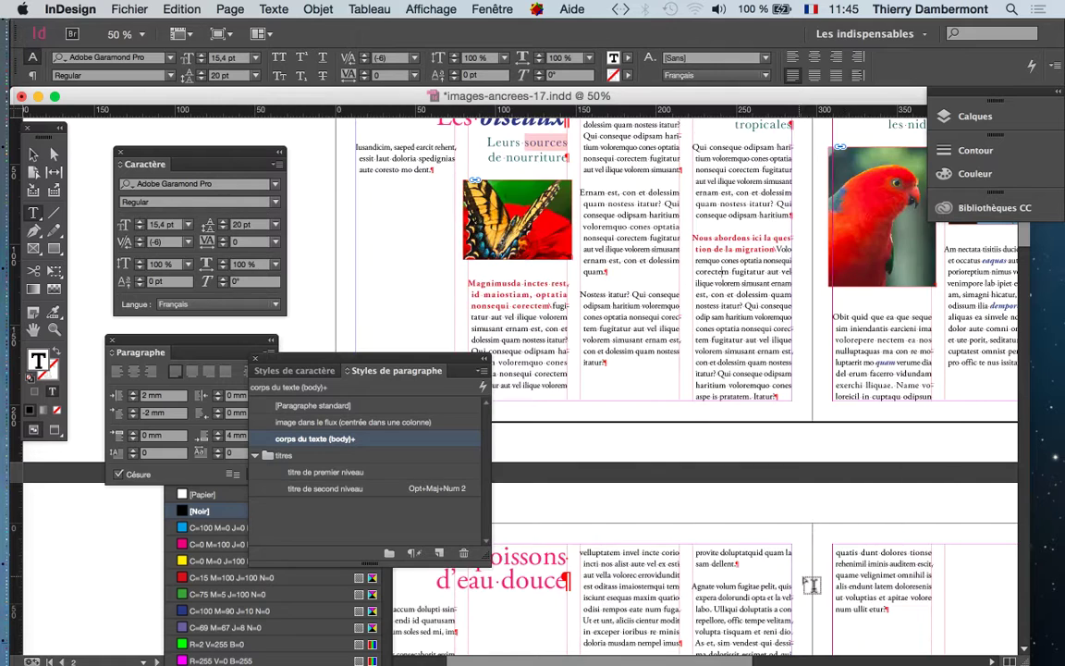
Step: Create a paragraph style named "corps du texte (body) AVEC STYLE IMBRIQUE" based on corps du texte (body)
drag(407, 359, 351, 133)
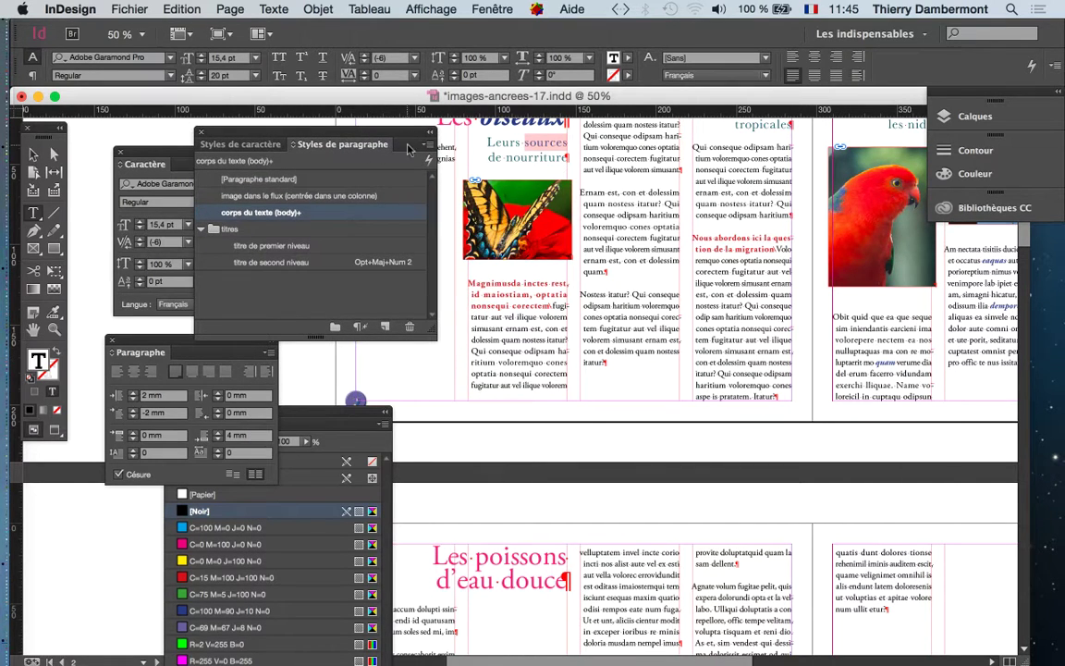
click(430, 144)
click(538, 153)
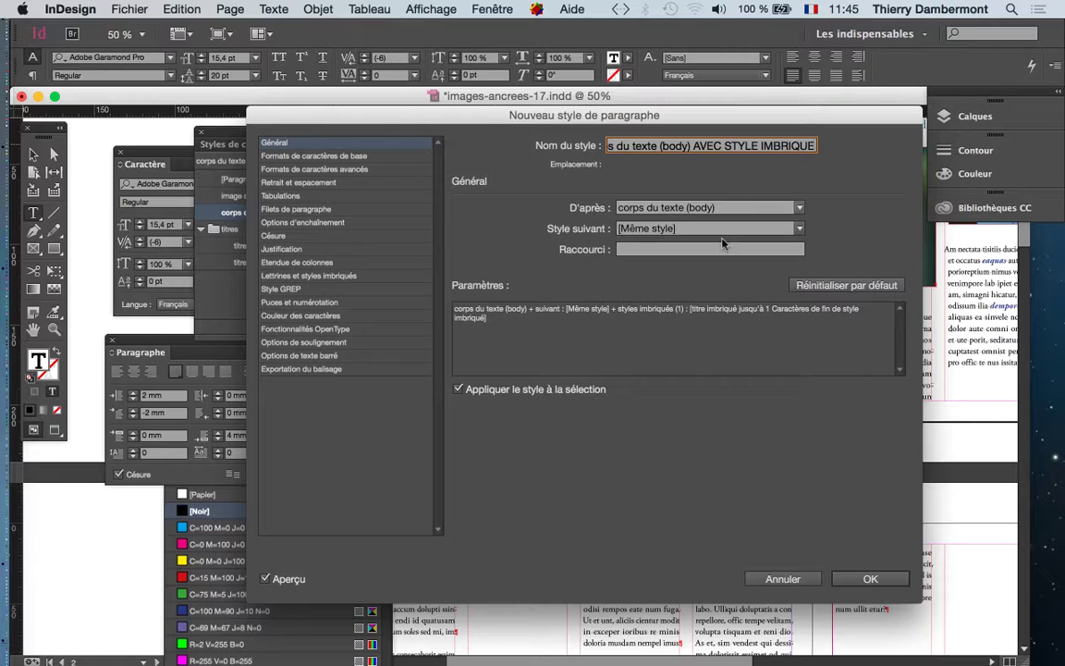
click(872, 578)
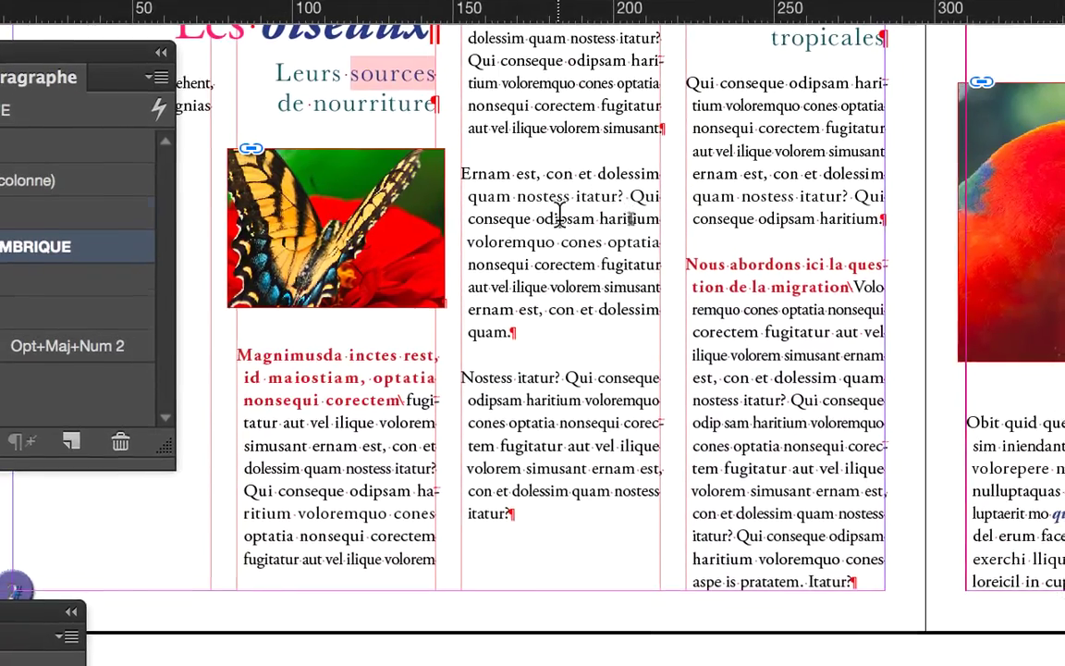
Step: Apply corps du texte (body) AVEC STYLE IMBRIQUE to the "Ernam est" paragraph and insert an End Nested Style Here character before "odipsam"
click(693, 197)
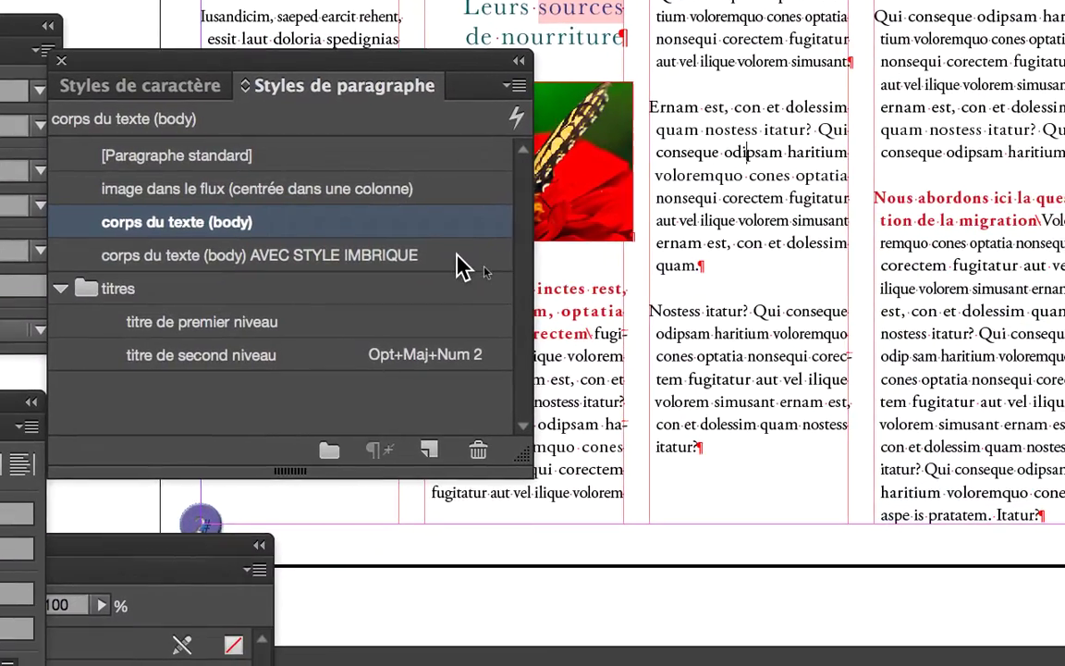
click(495, 380)
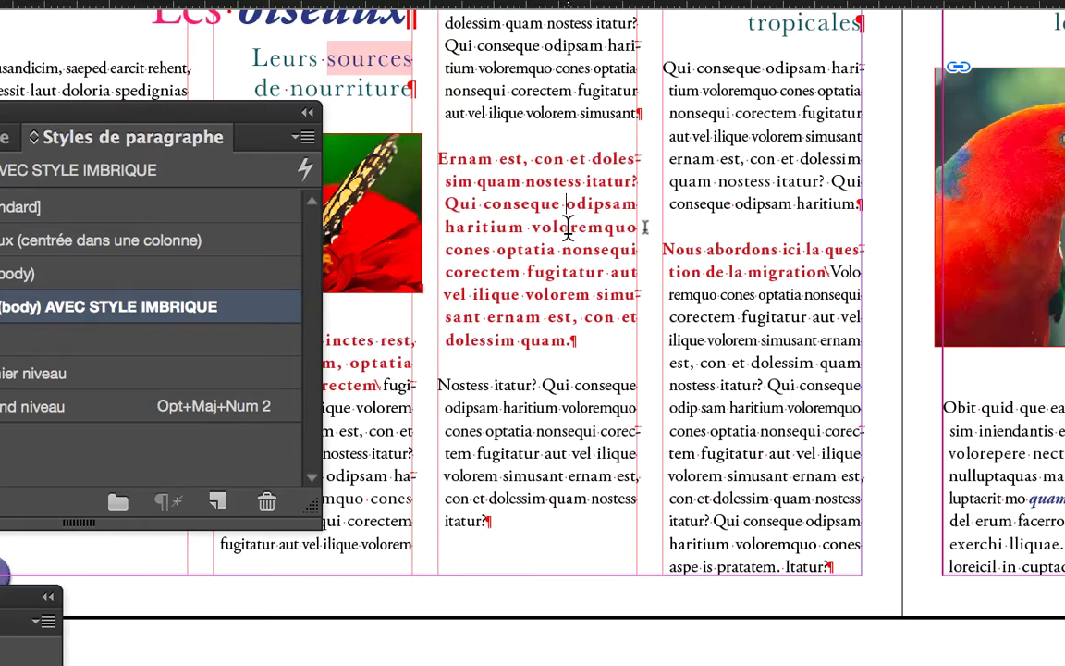
right_click(569, 243)
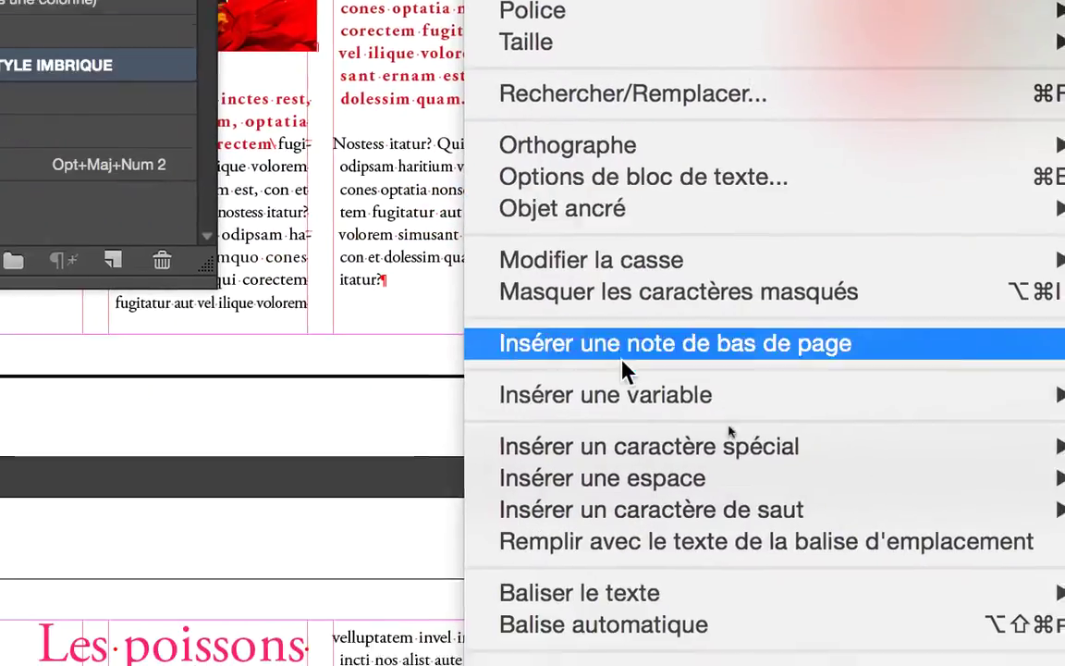
mouse_move(675, 652)
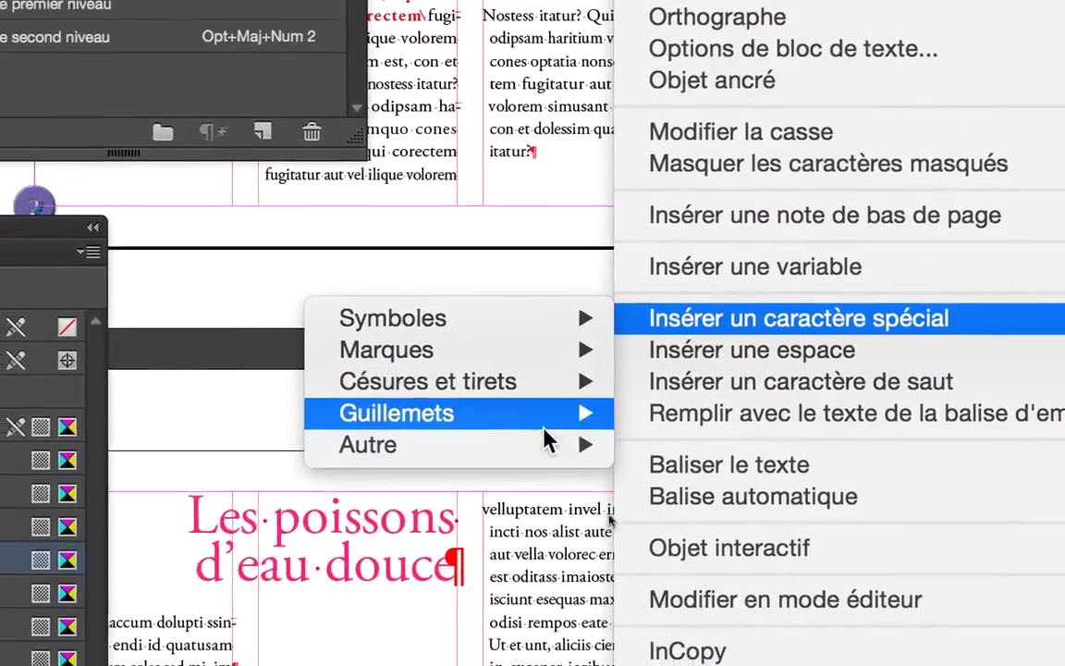
mouse_move(361, 518)
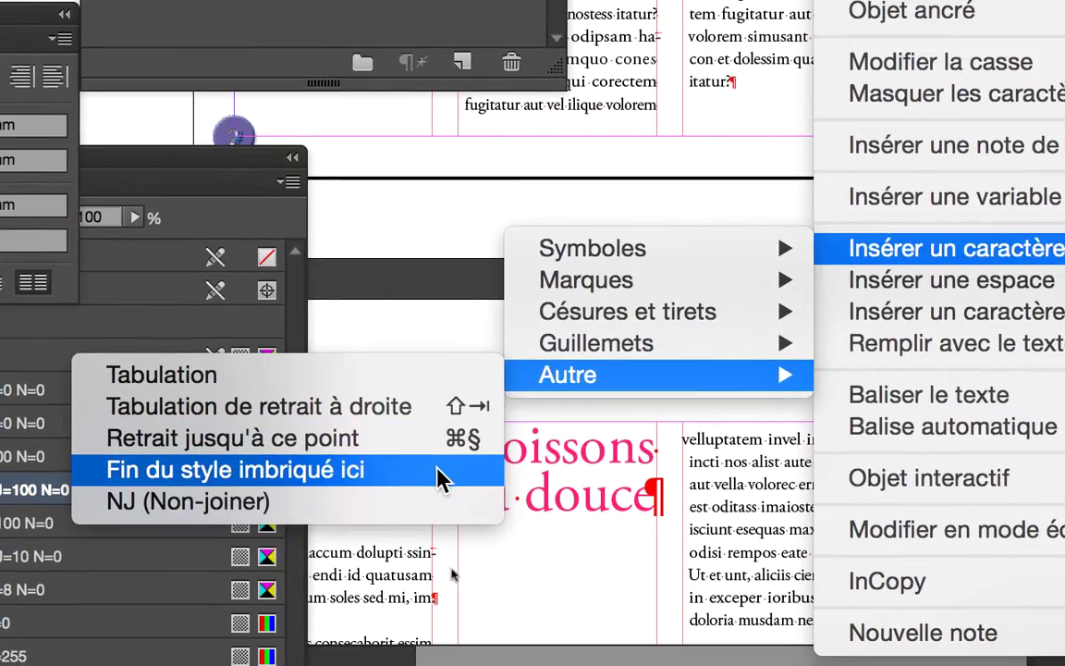
click(438, 468)
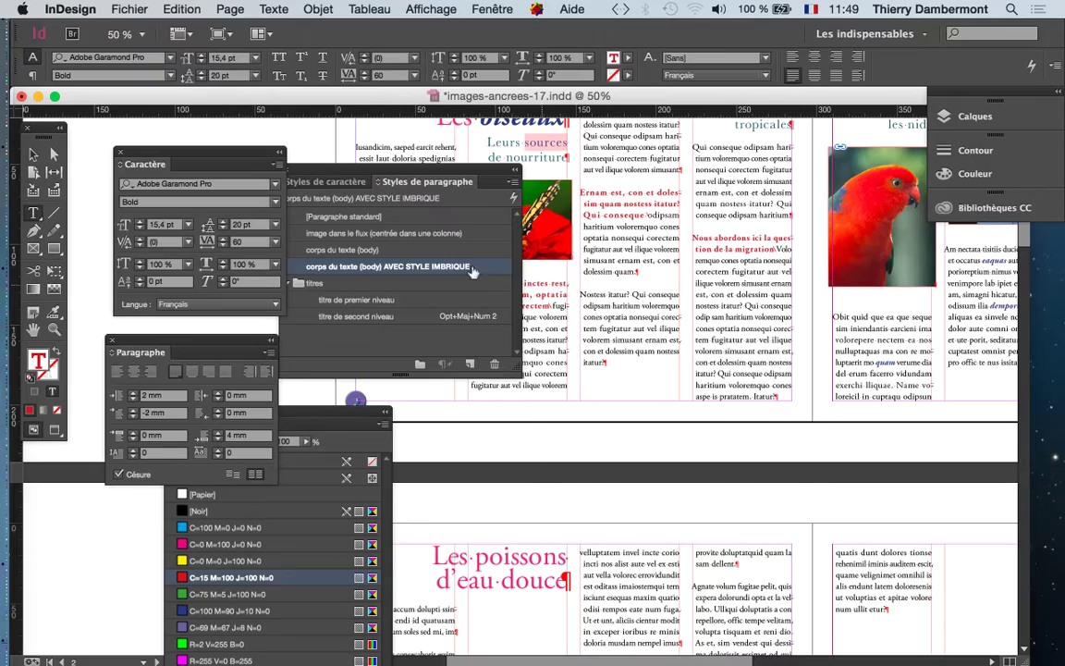
Step: Move the paragraph styles palette clear of the text and check the style applied to the "Nous abordons ici" paragraph
drag(96, 116, 979, 484)
drag(841, 356, 865, 341)
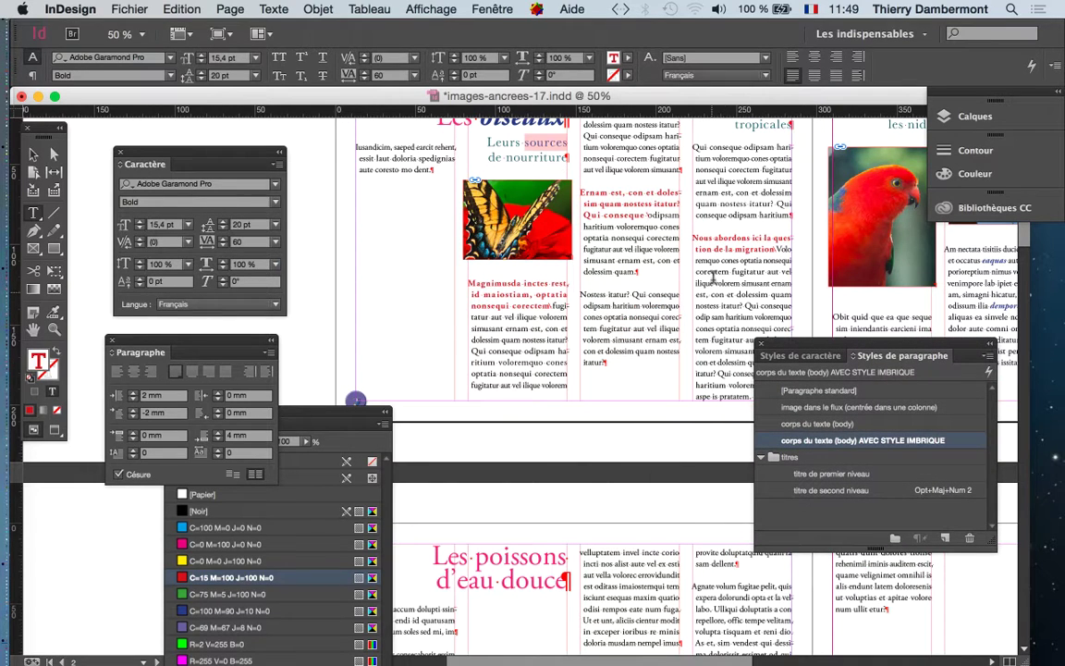
click(744, 276)
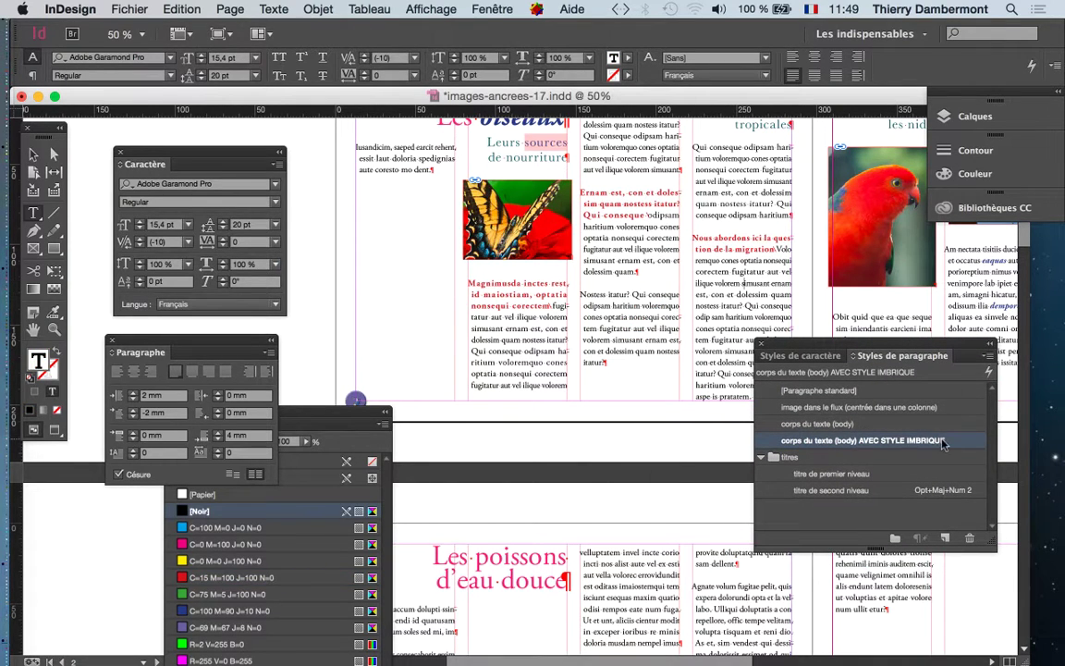
click(561, 341)
drag(797, 349, 875, 398)
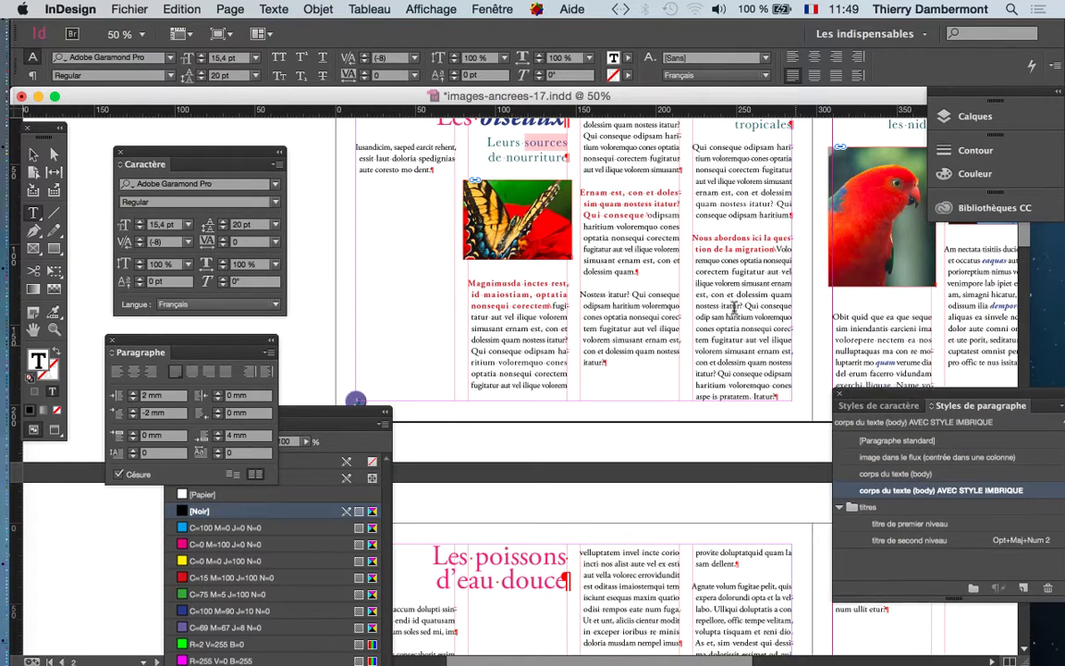
Step: Deselect the text, move the styles palette over the spread and bring up the character styles
click(34, 154)
click(297, 213)
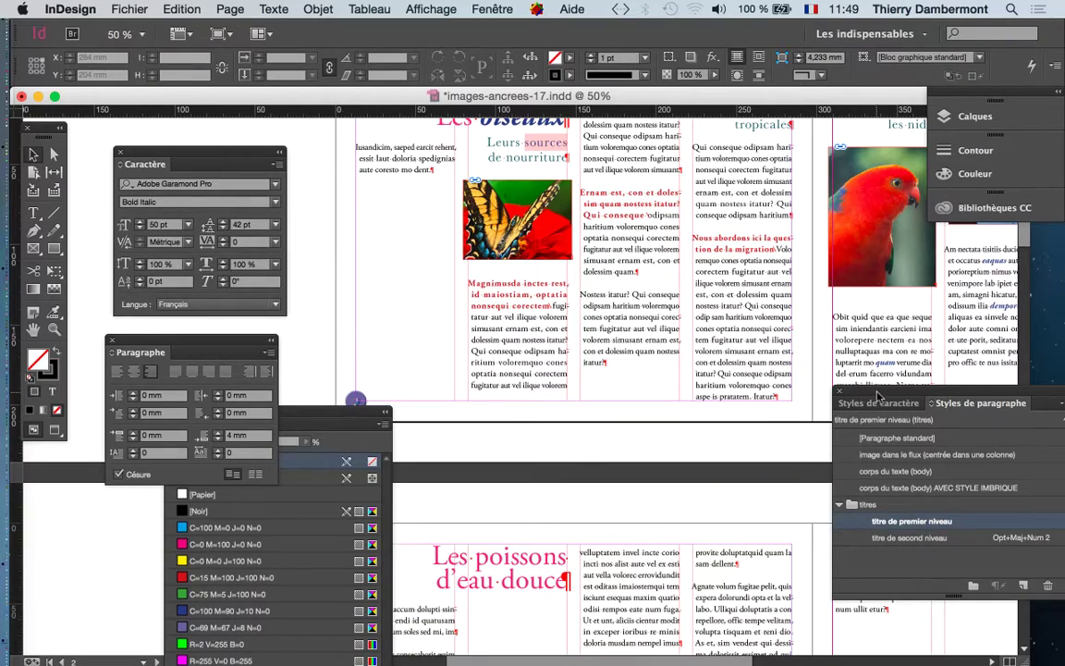
drag(876, 396, 710, 313)
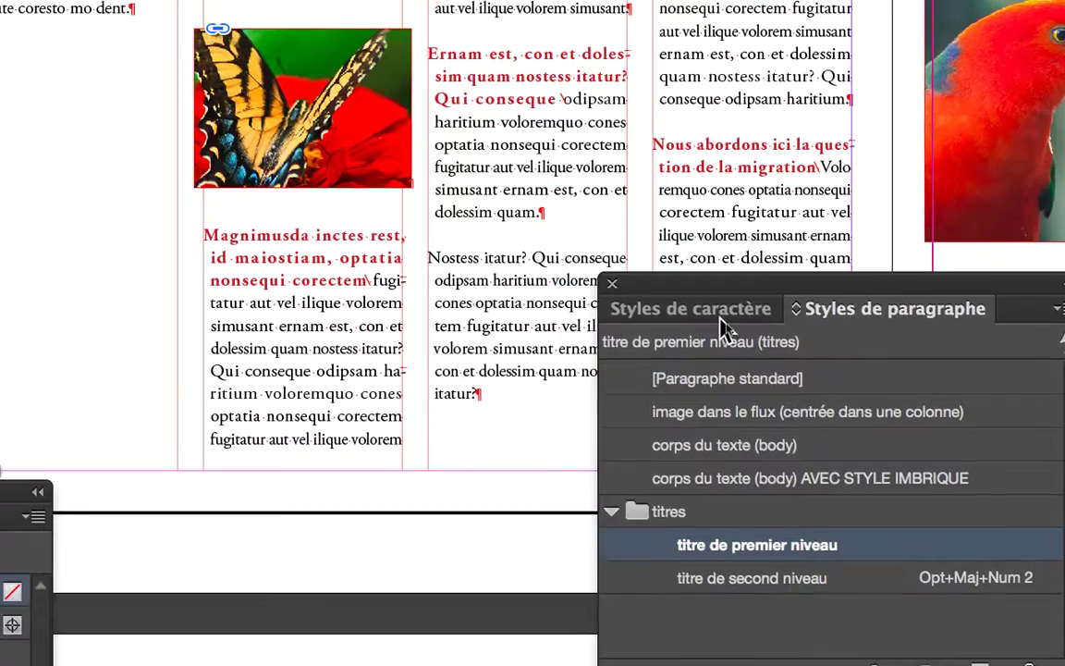
click(714, 328)
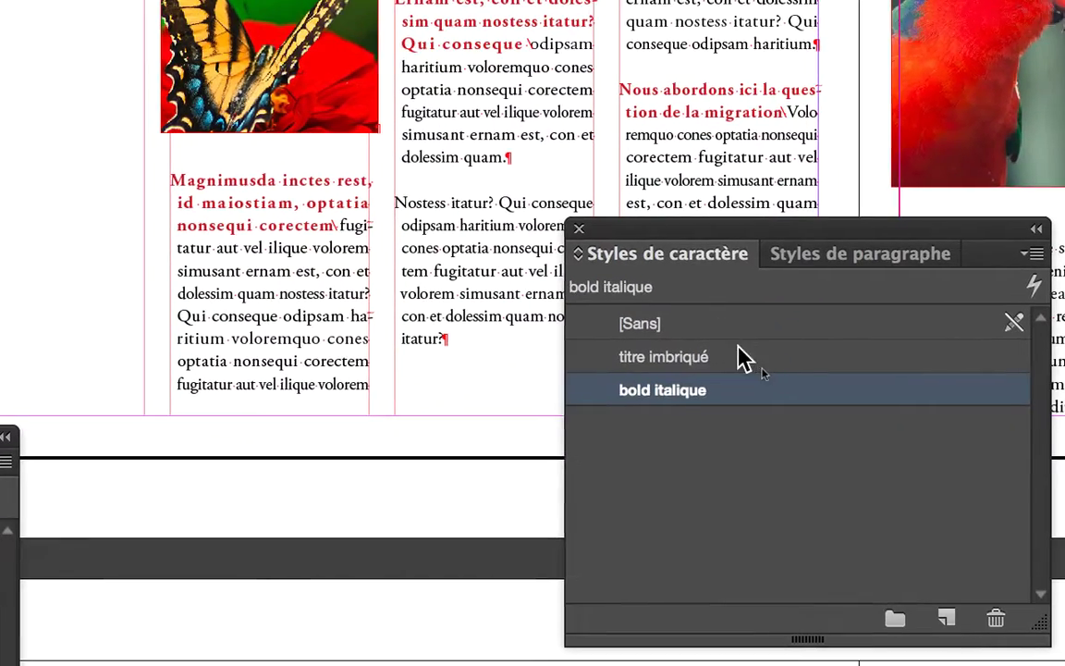
Step: Open the titre imbriqué character style for editing and set its character colour to C=100 M=0 J=0 N=0
click(818, 436)
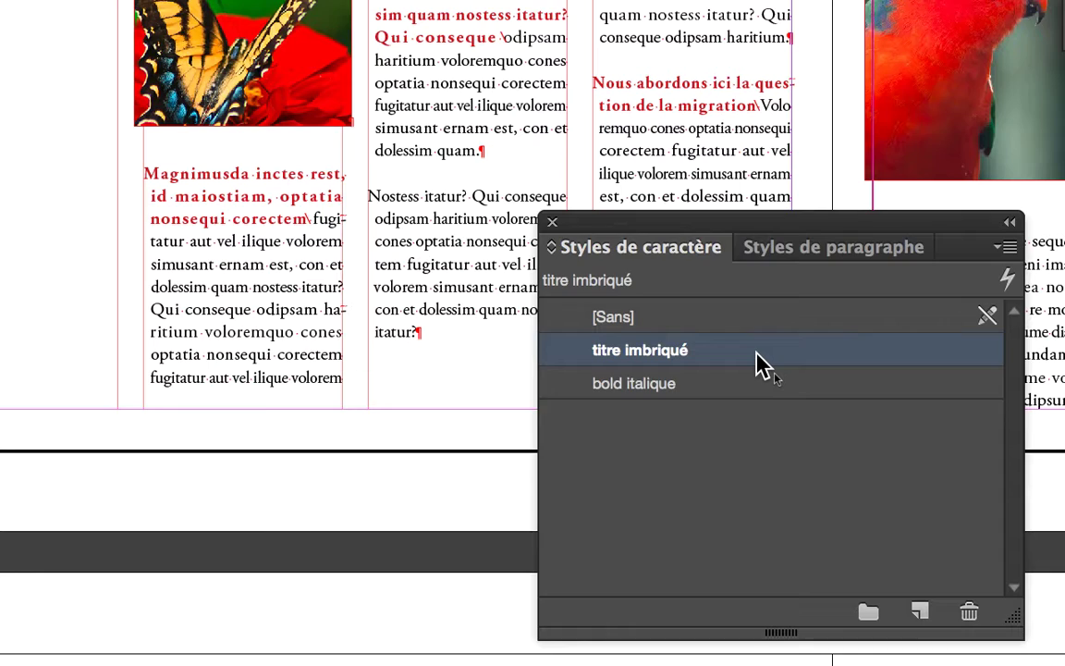
double_click(760, 360)
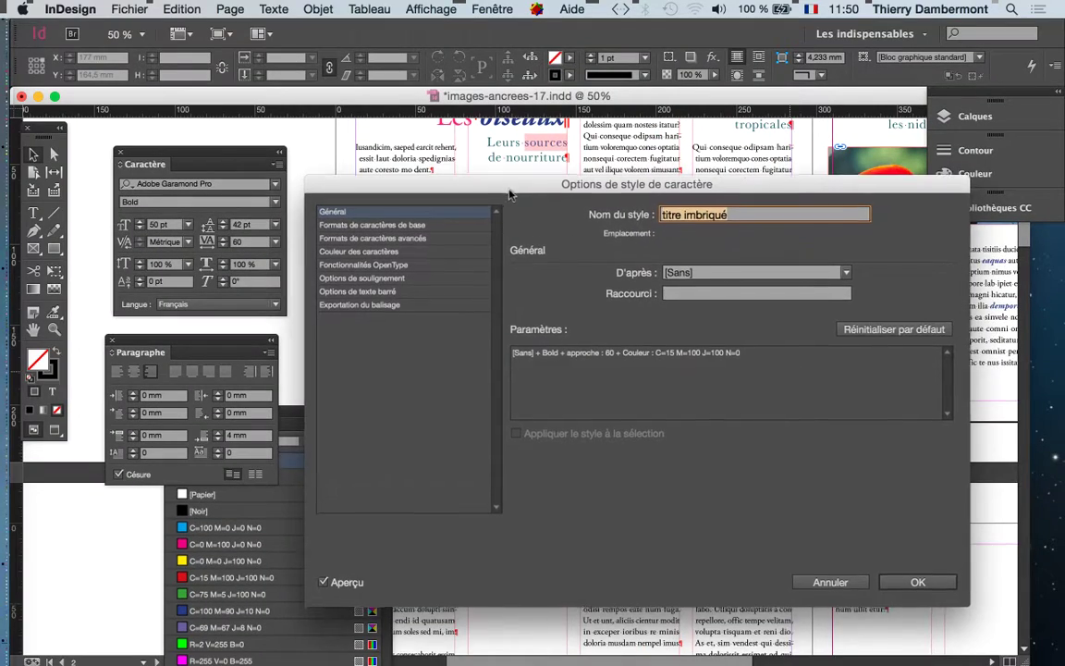
drag(517, 207, 880, 279)
click(730, 338)
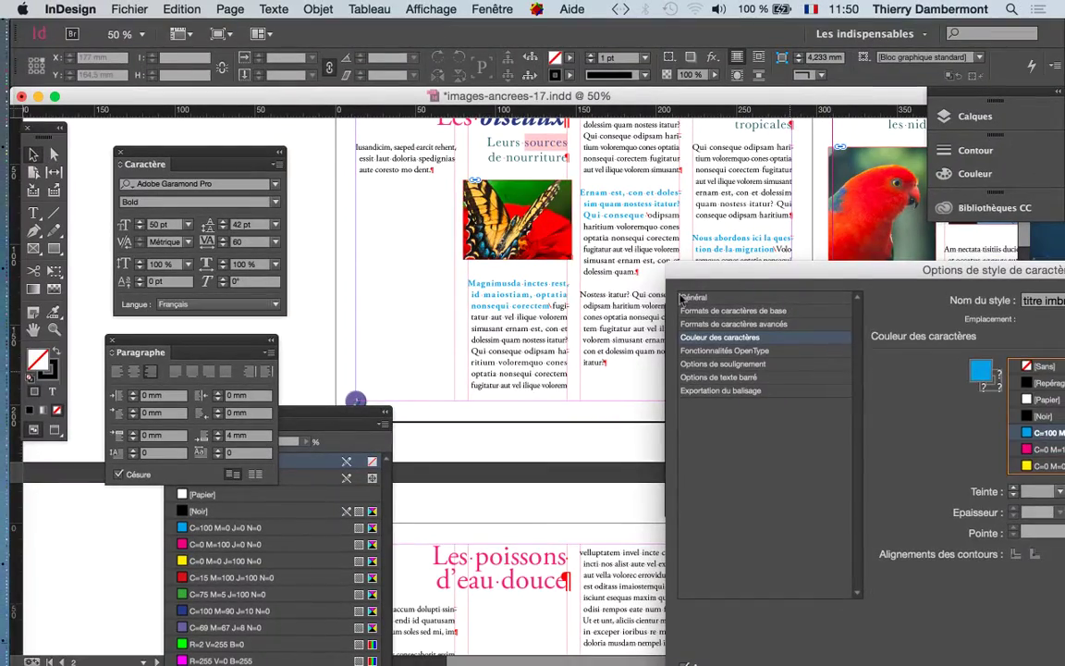
Step: Set the font style of titre imbriqué to Bold Italic in its basic character formats
drag(702, 270, 530, 314)
click(561, 353)
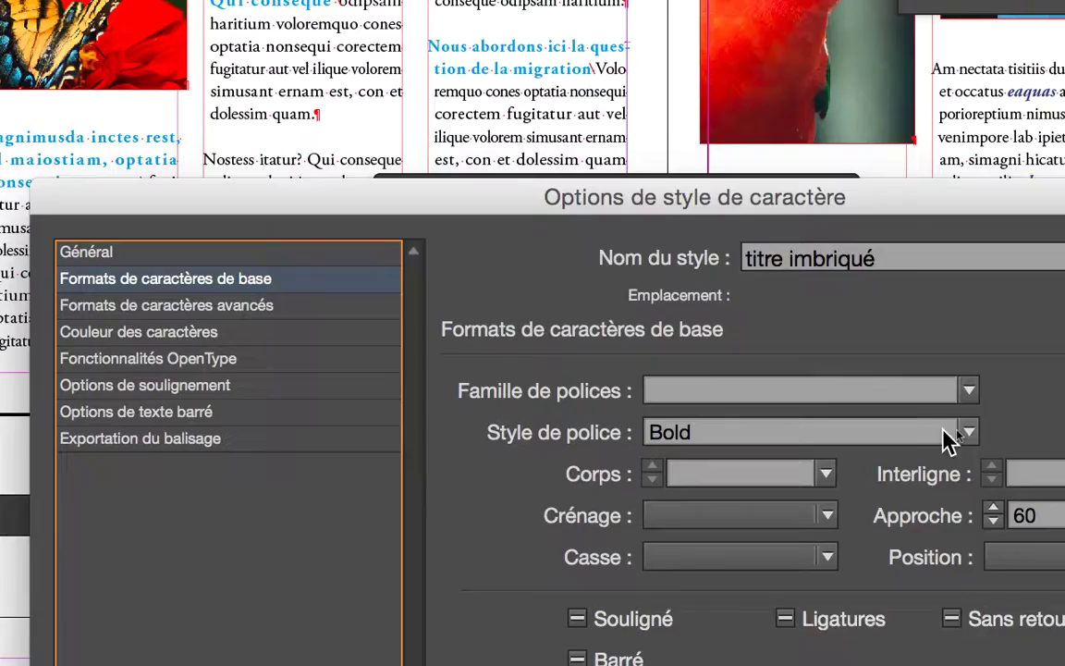
click(960, 433)
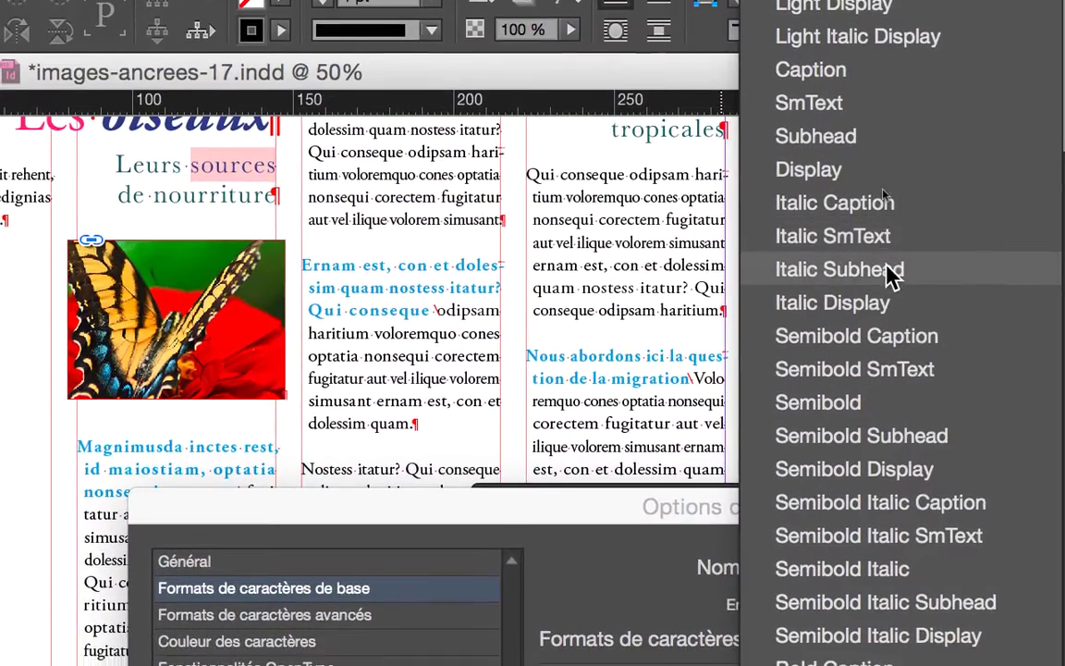
scroll(889, 274, up, 5)
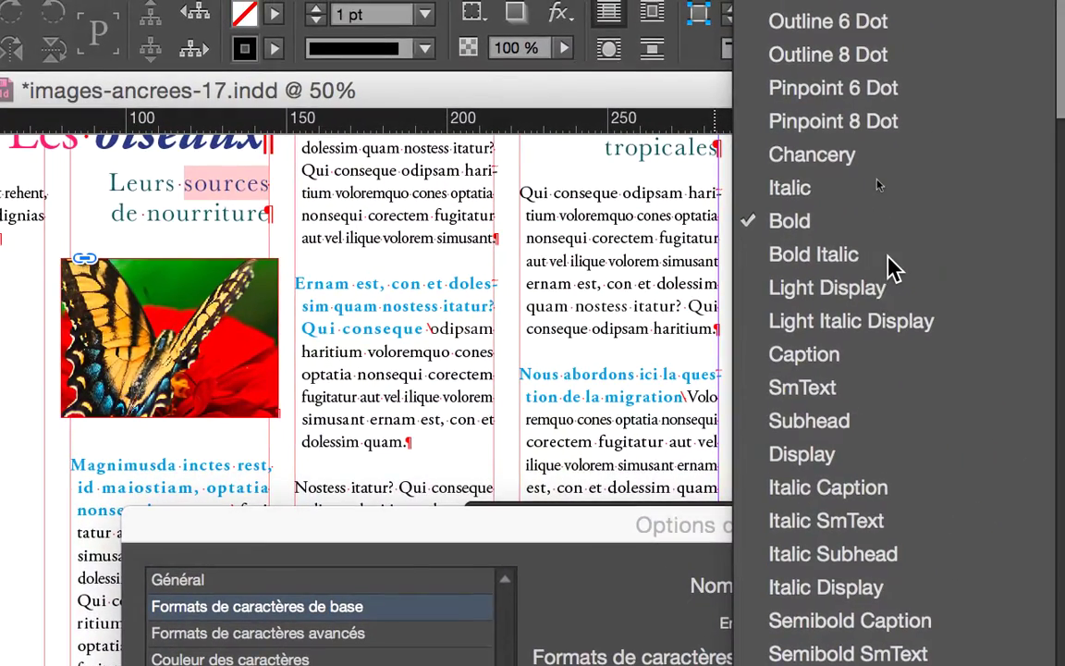
click(888, 259)
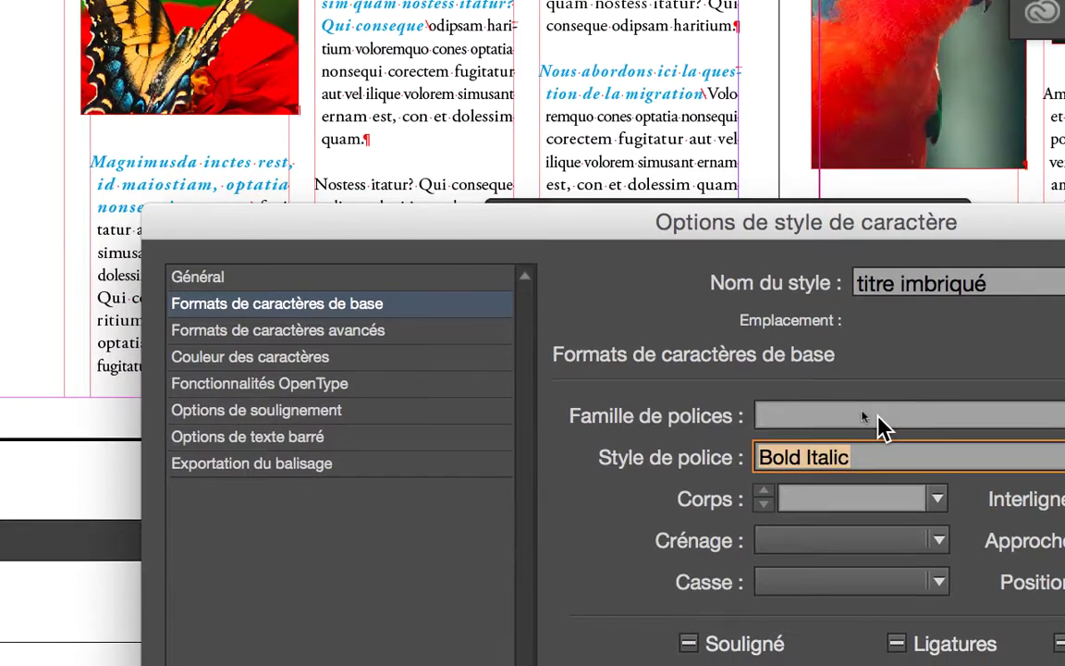
Step: Set the font family of titre imbriqué to Arial and its font style to Regular
click(897, 416)
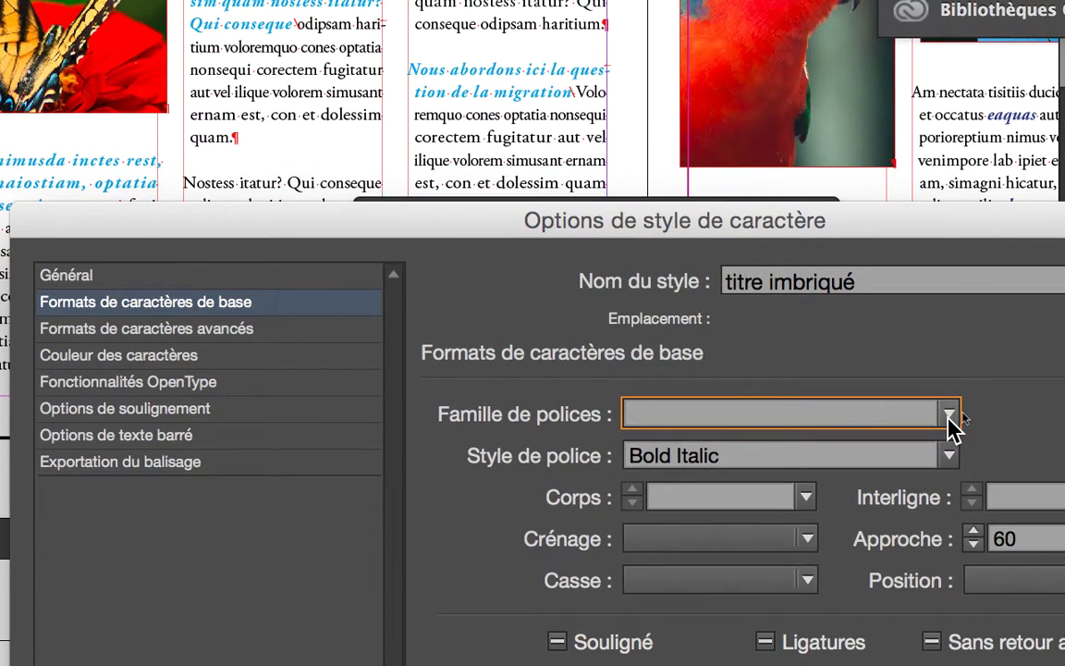
click(949, 416)
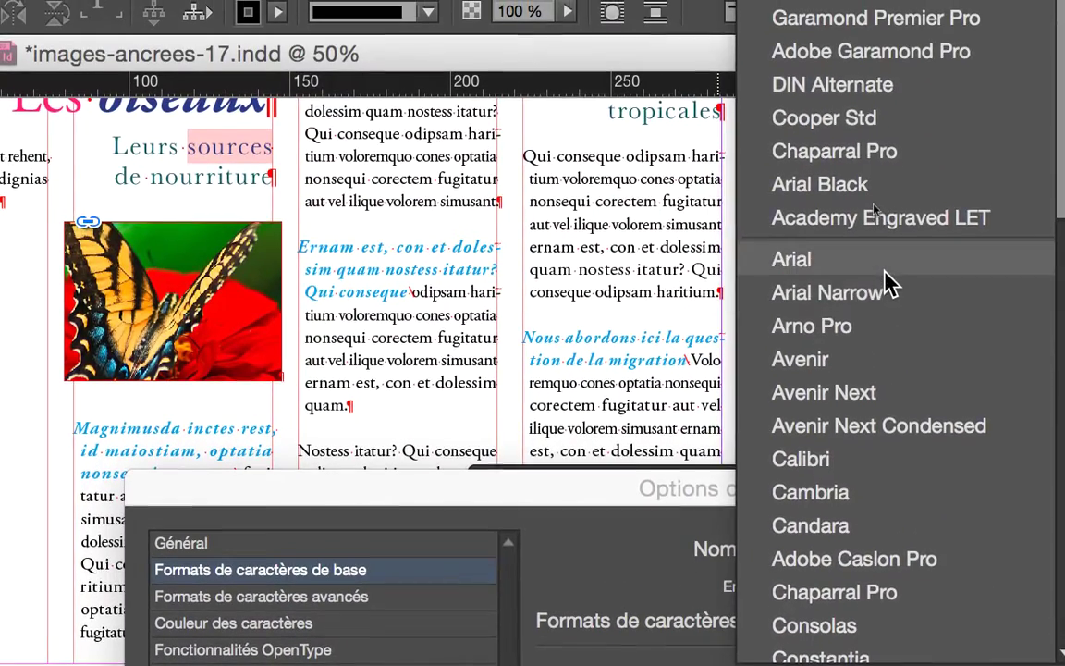
click(873, 187)
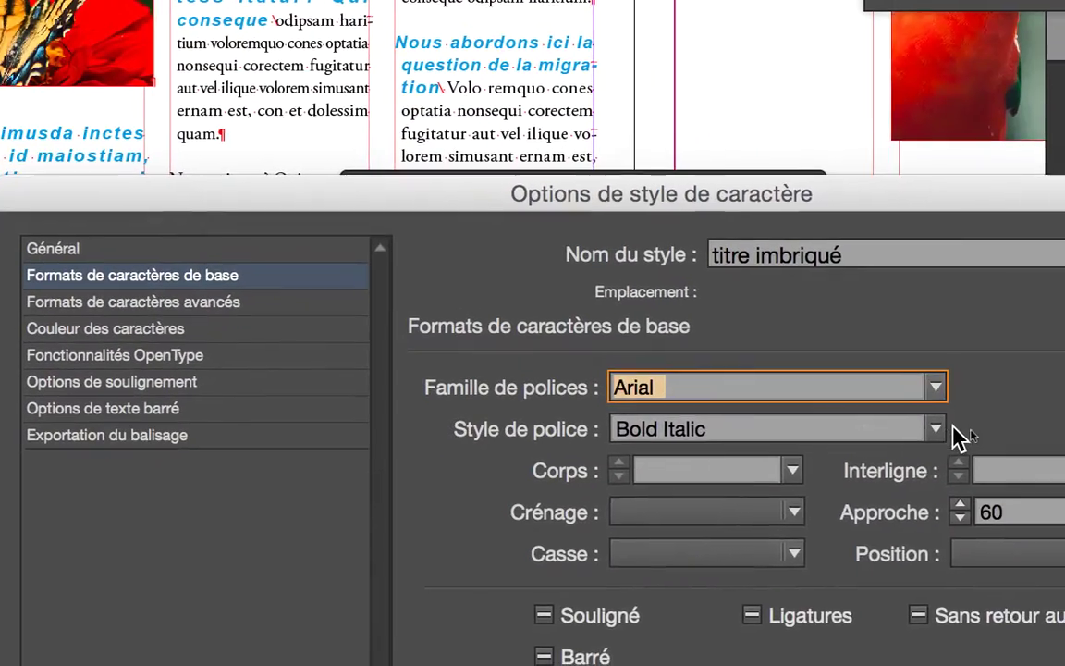
click(937, 431)
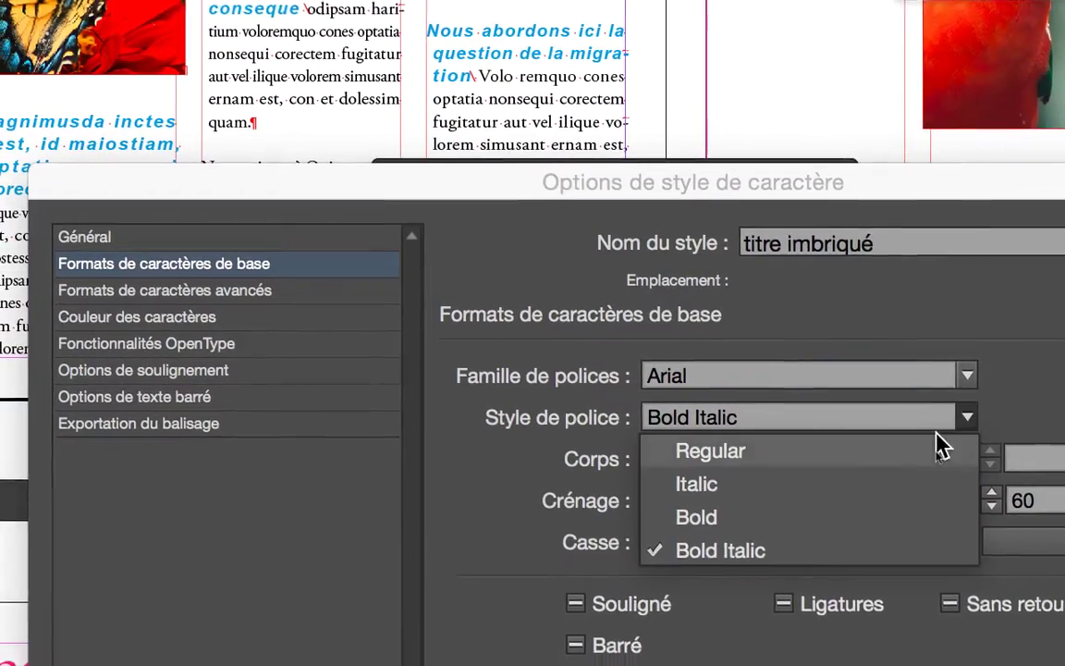
click(904, 457)
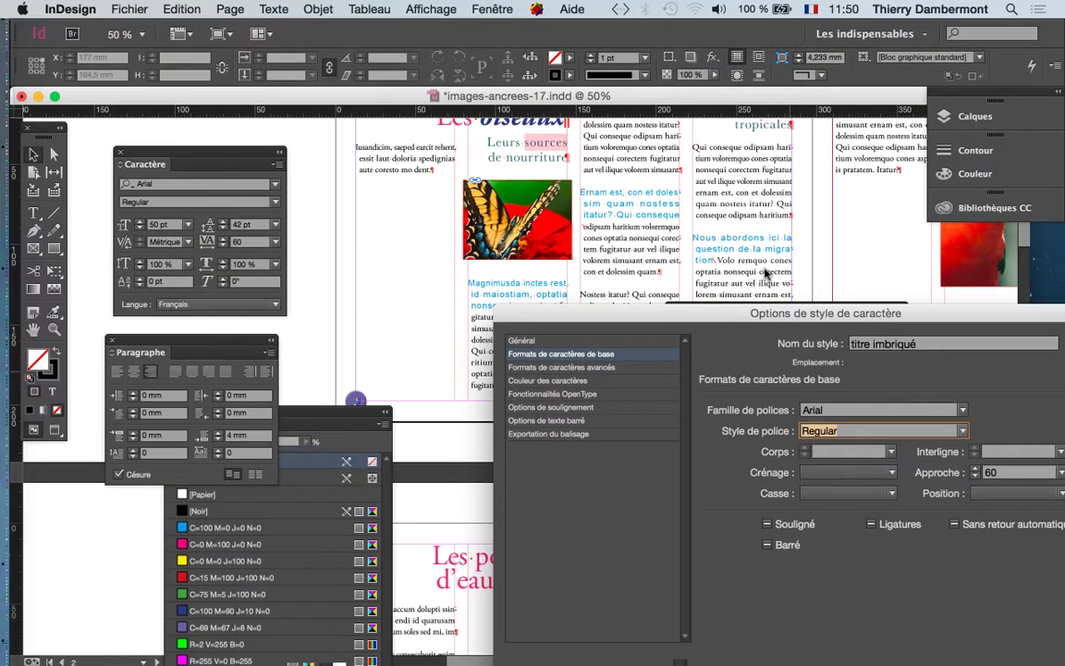
Step: Set the character size of titre imbriqué to 11 pt and apply the style changes
drag(850, 317, 797, 312)
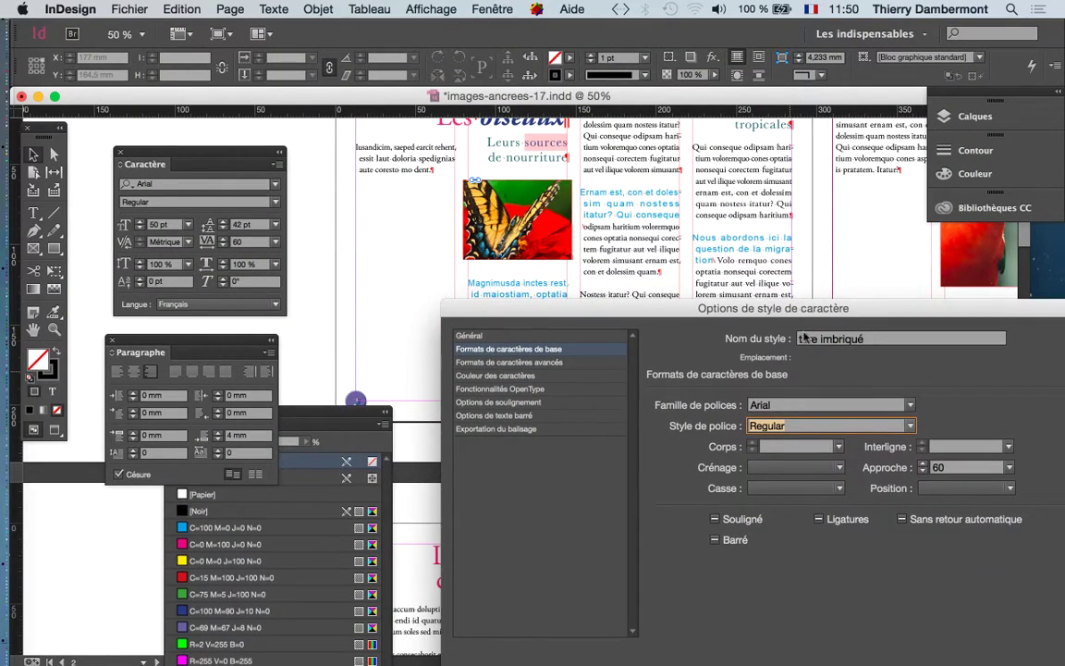
click(839, 446)
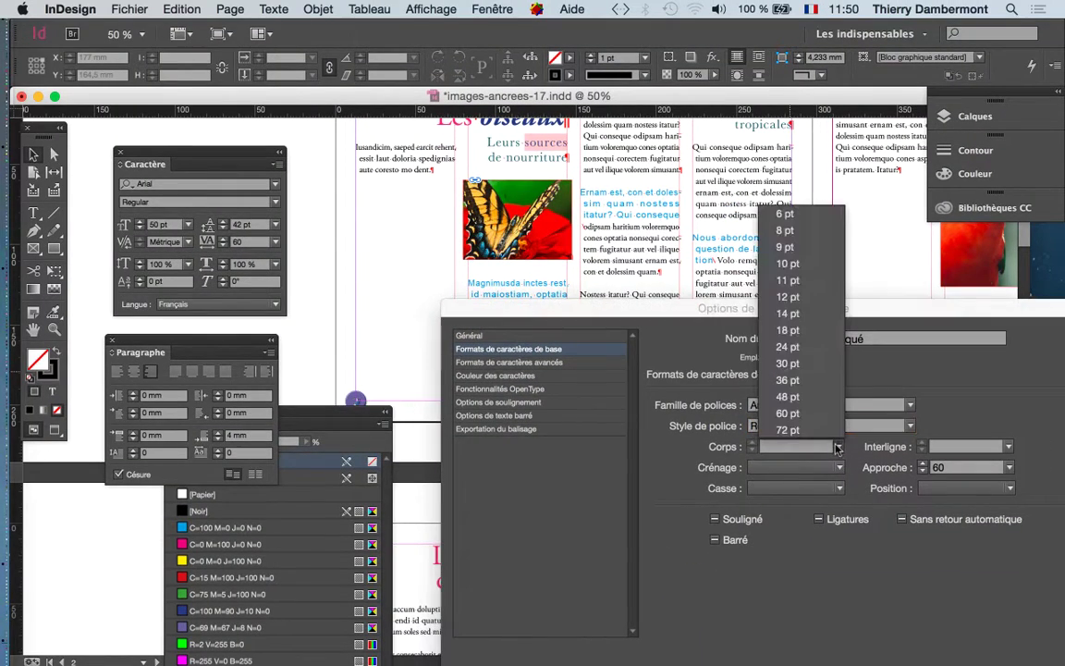
click(787, 295)
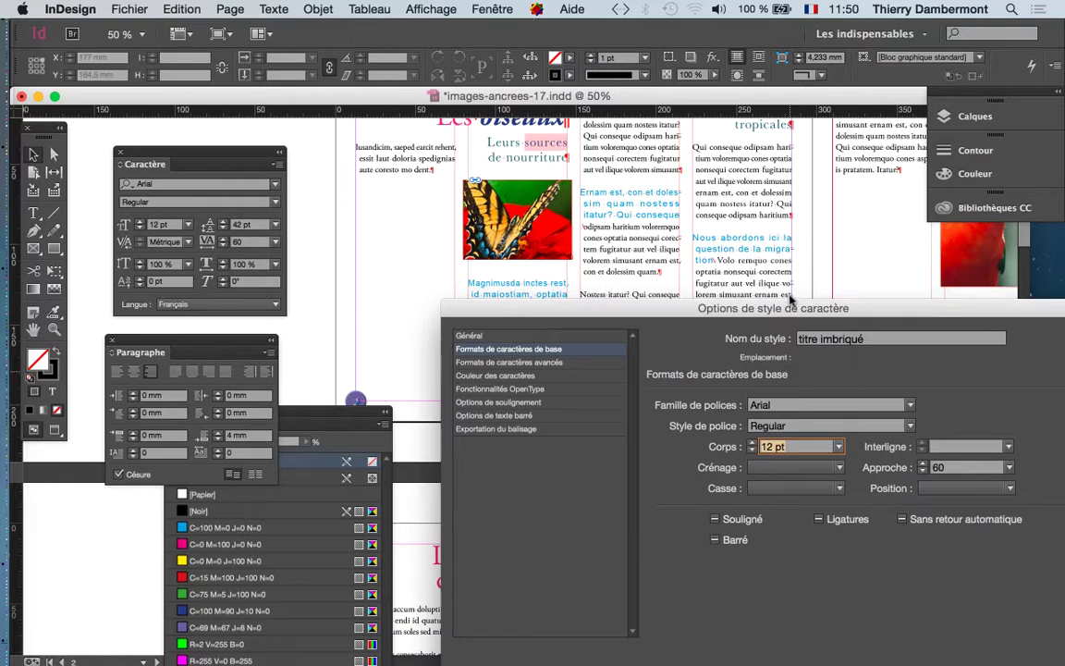
click(752, 453)
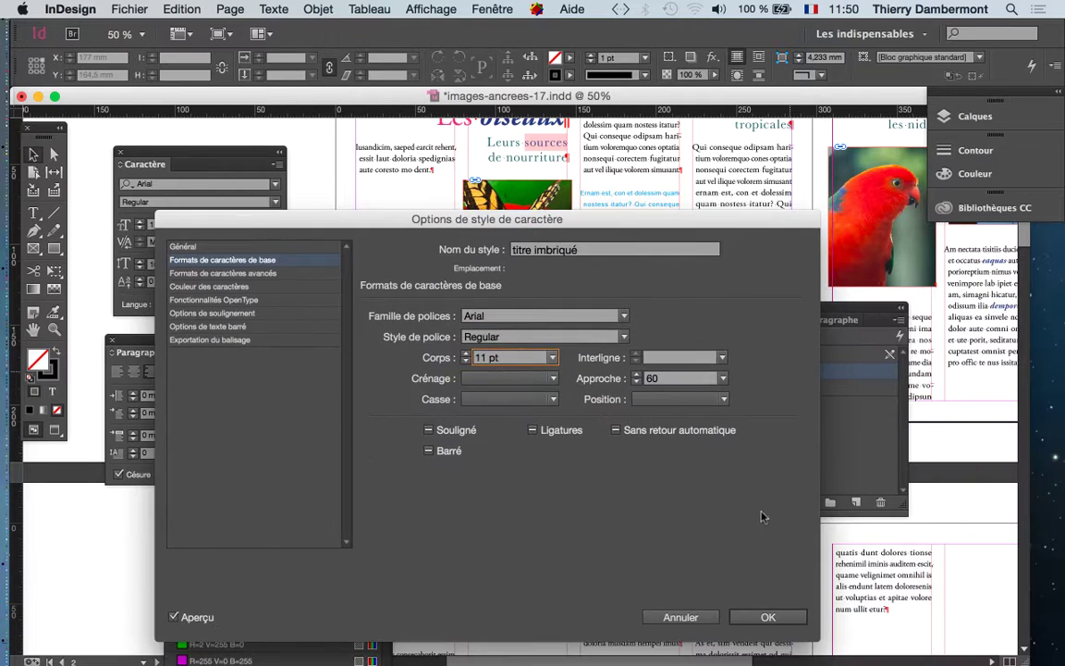
key(Return)
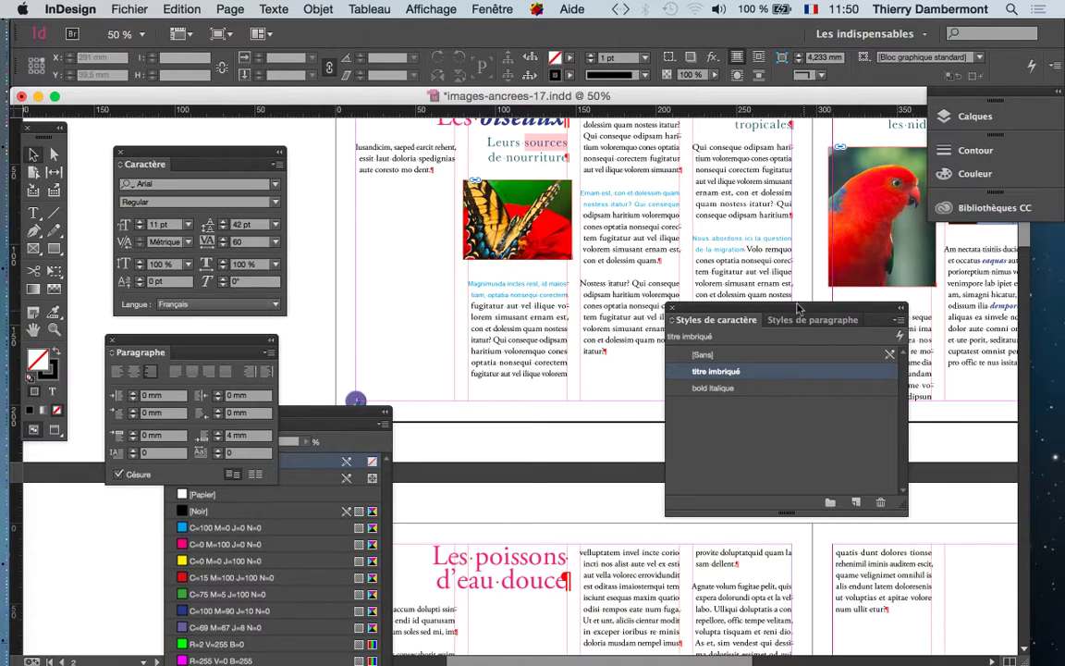
Step: Move the character styles palette clear of the text and examine the bold italic words on page 3 up close
drag(797, 308, 872, 395)
scroll(607, 274, right, 5)
scroll(606, 274, down, 2)
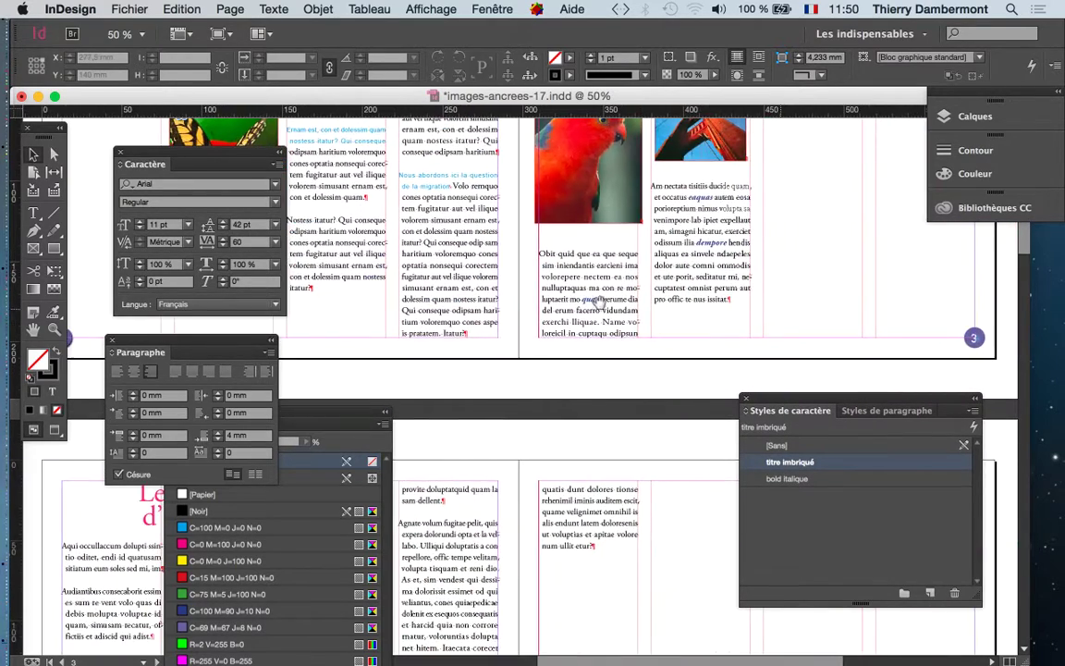
key(super+equal)
scroll(707, 227, down, 3)
scroll(707, 226, right, 2)
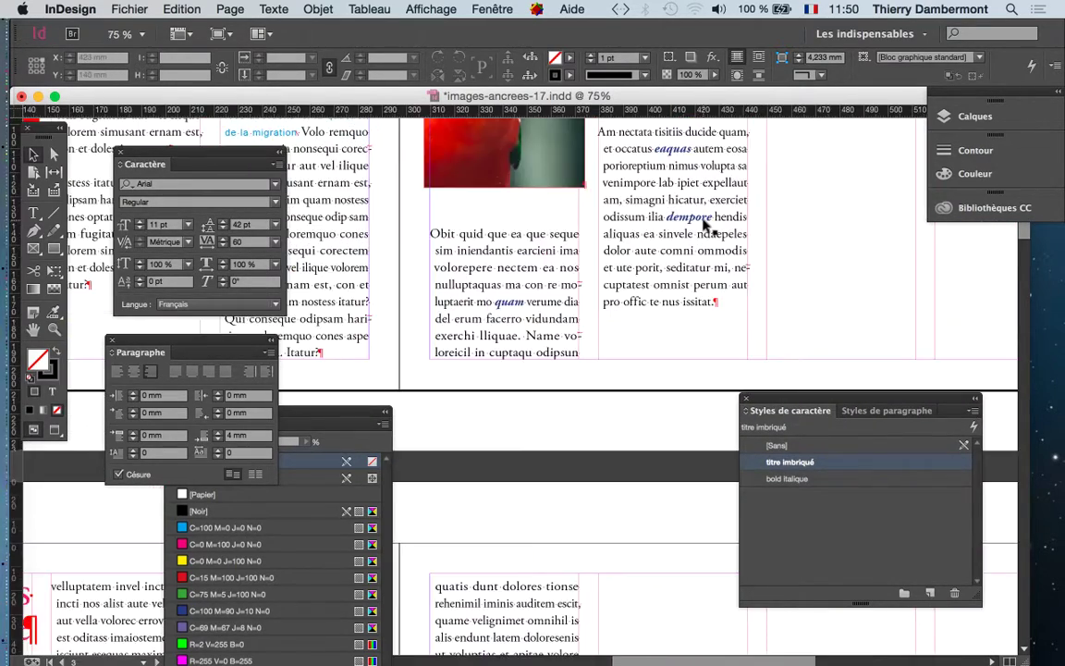
key(super+equal)
key(super+equal)
scroll(675, 240, up, 3)
scroll(675, 240, left, 3)
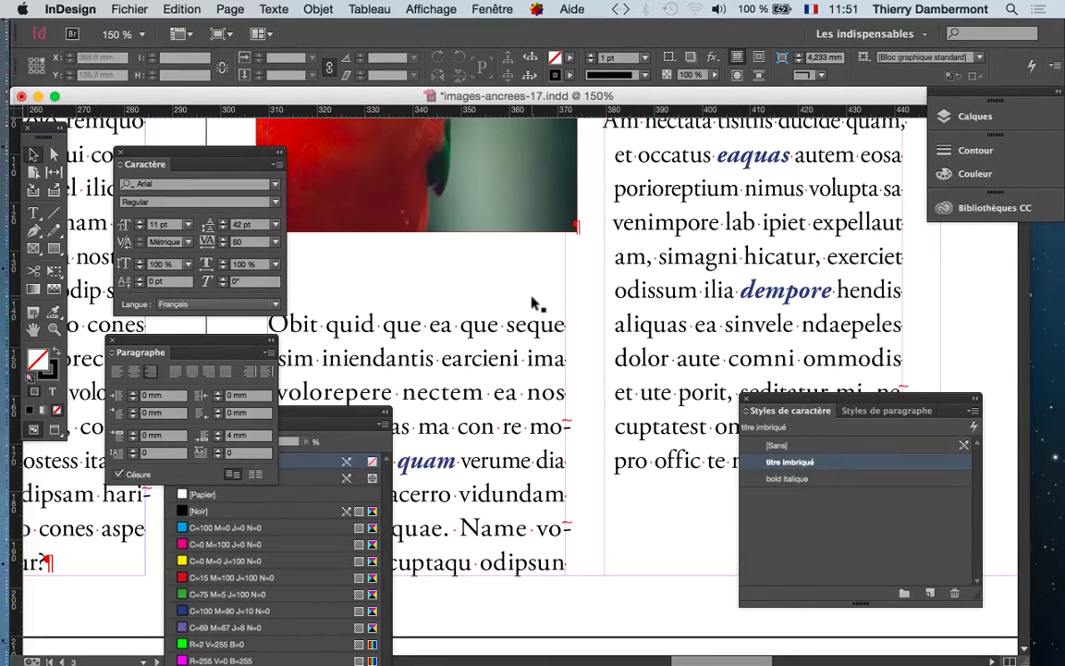
Step: Examine the restyled run-in headings on page 2 at a closer zoom, around the "Ernam est" paragraph
key(super+minus)
scroll(571, 290, left, 5)
scroll(571, 290, up, 1)
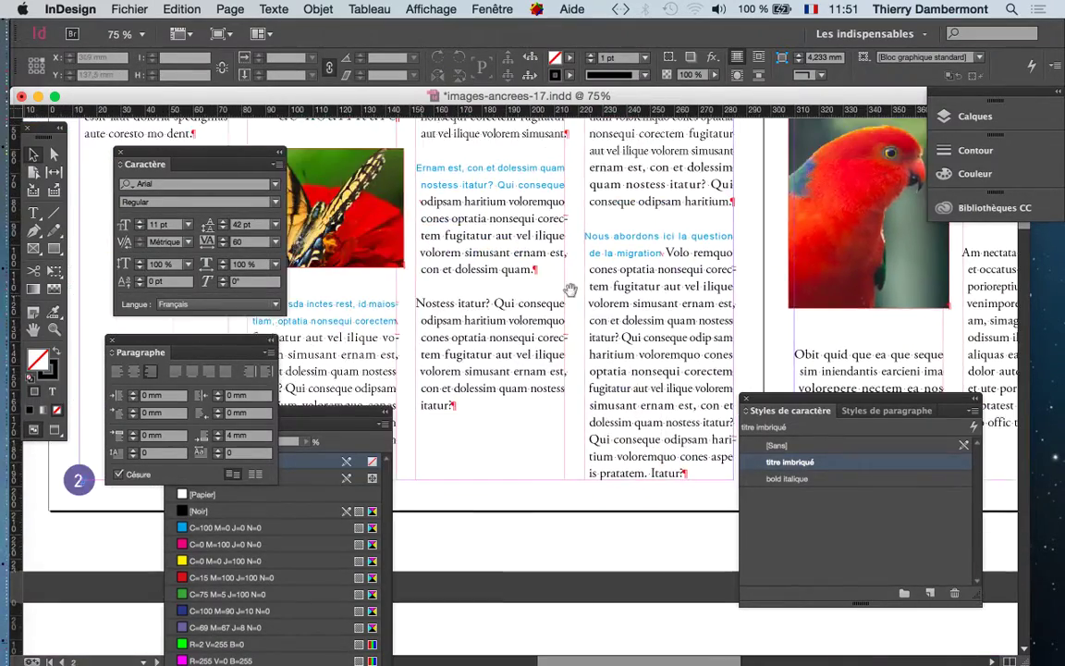
scroll(570, 289, up, 2)
scroll(570, 290, left, 2)
key(super+equal)
key(super+equal)
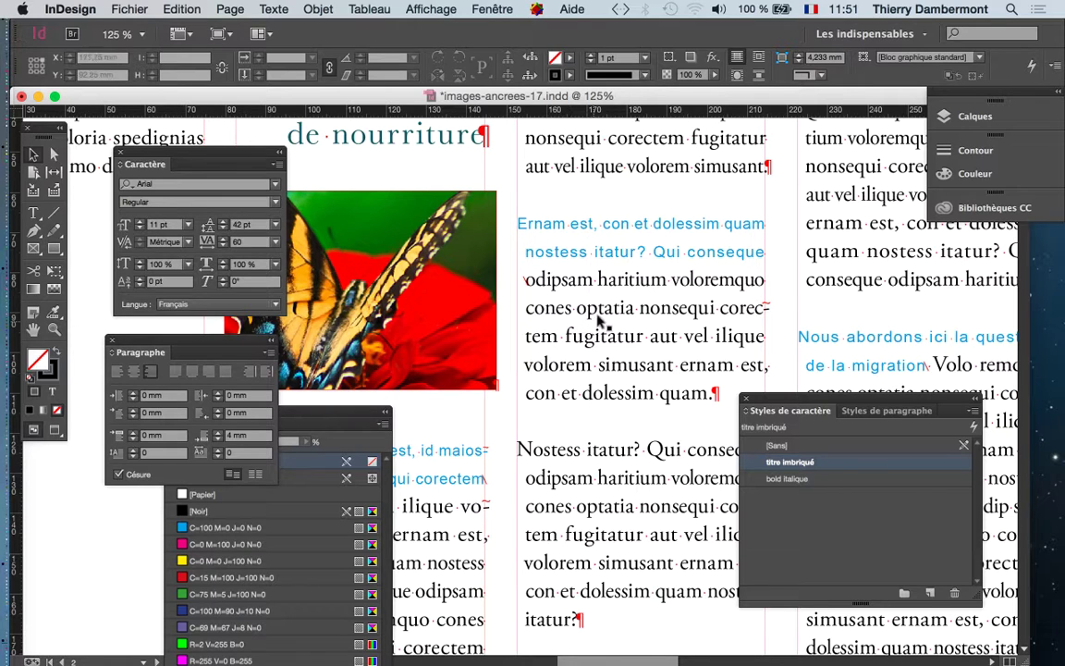
key(super+equal)
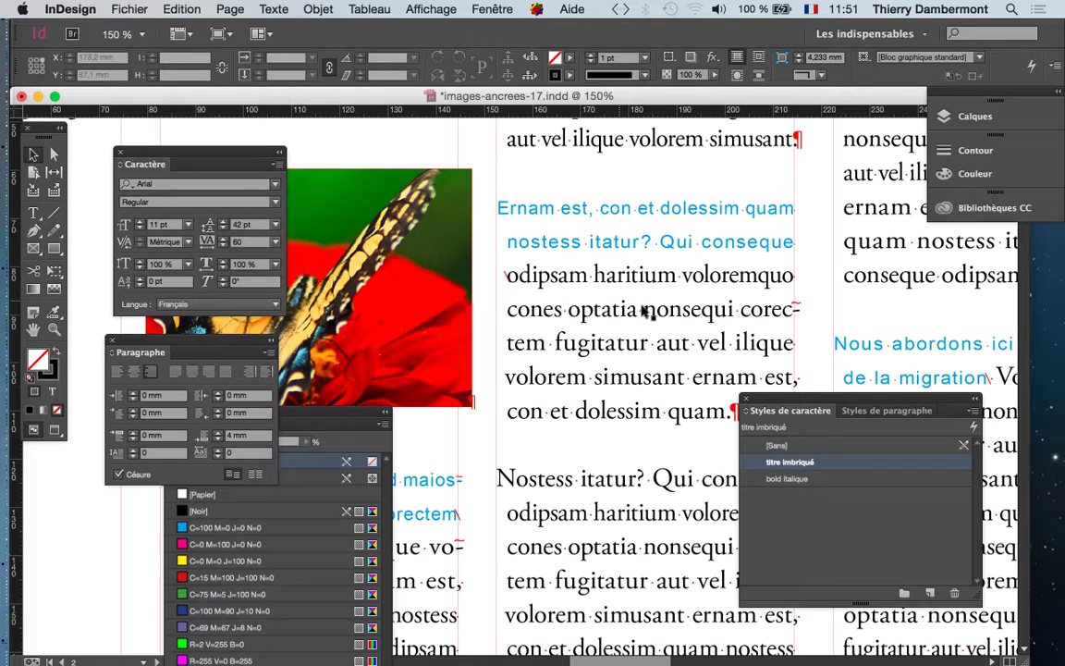
Step: Reopen the titre imbriqué character style and set its character colour to C=0 M=100 J=0 N=0
double_click(902, 464)
drag(539, 225, 769, 340)
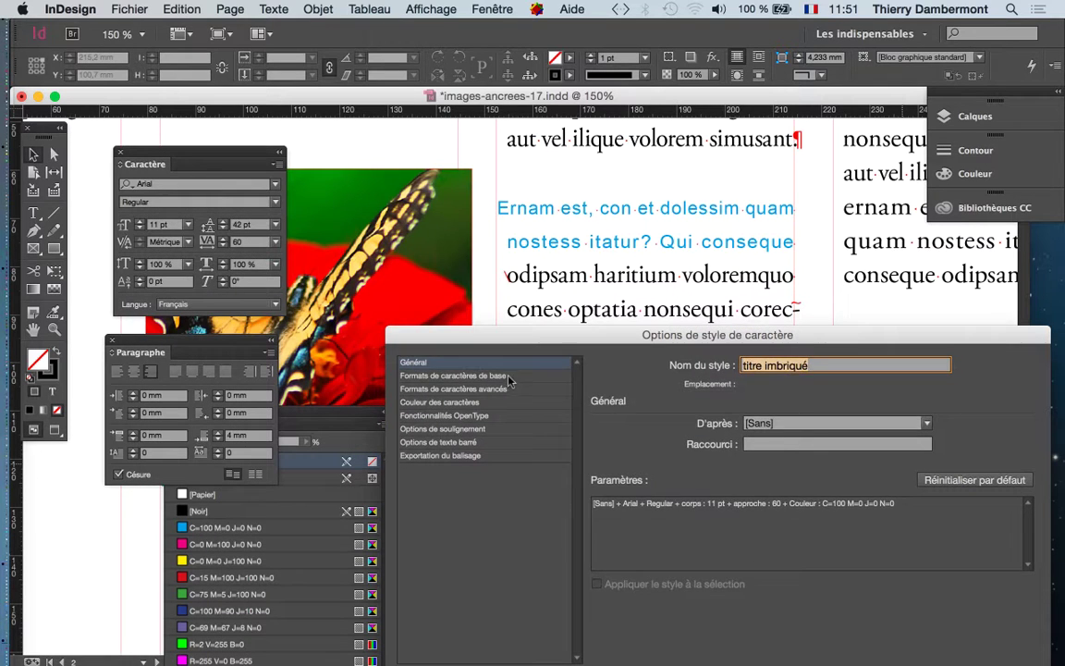
click(453, 375)
click(440, 402)
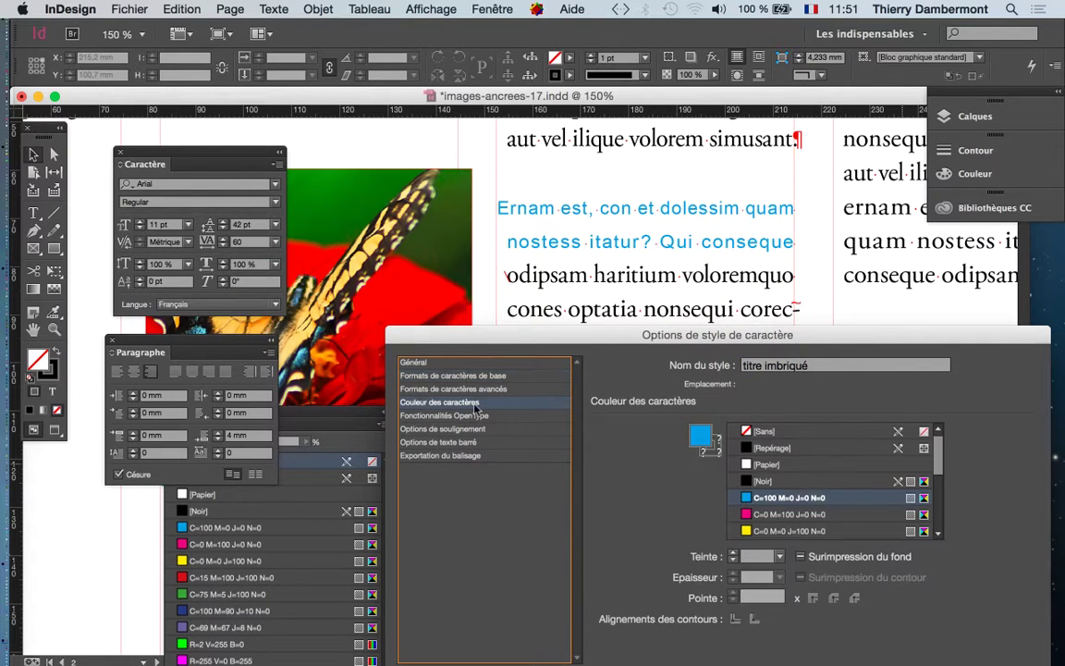
click(788, 514)
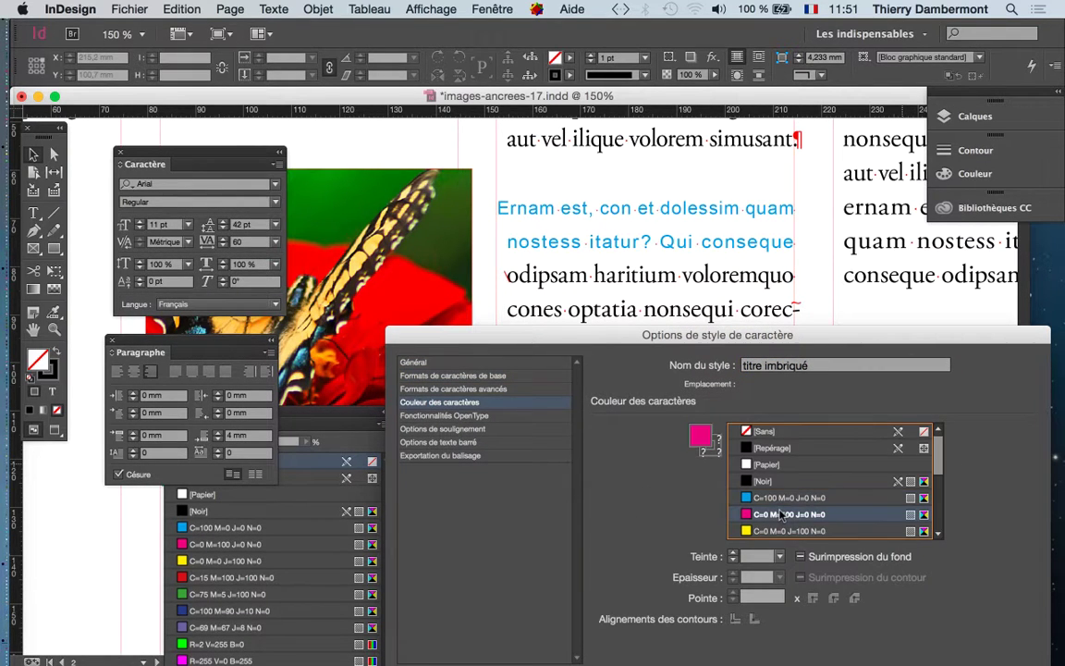
Step: Set the character size of titre imbriqué to 13 pt in its basic character formats
click(453, 375)
click(699, 470)
click(699, 470)
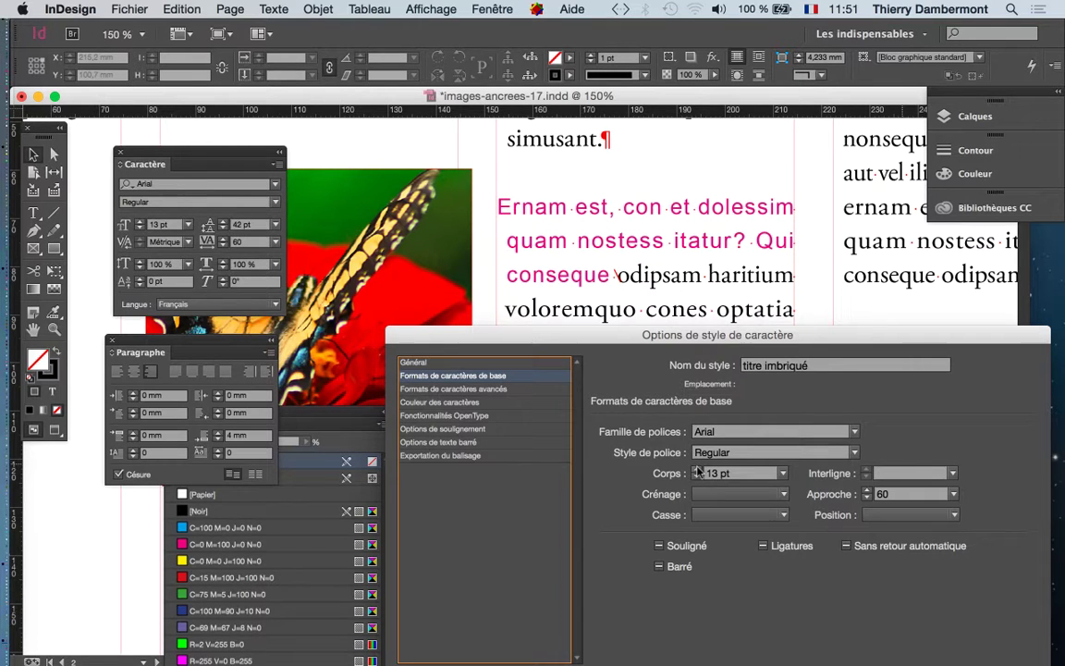
Step: Clear the character size of titre imbriqué and set it to 10 pt
click(782, 473)
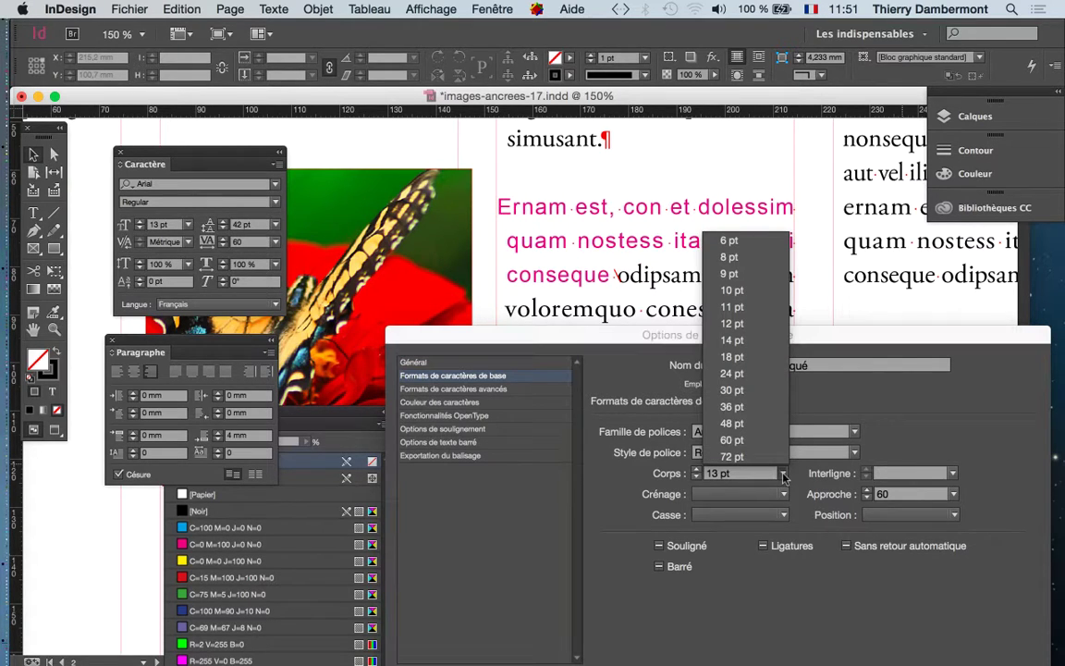
click(751, 539)
key(BackSpace)
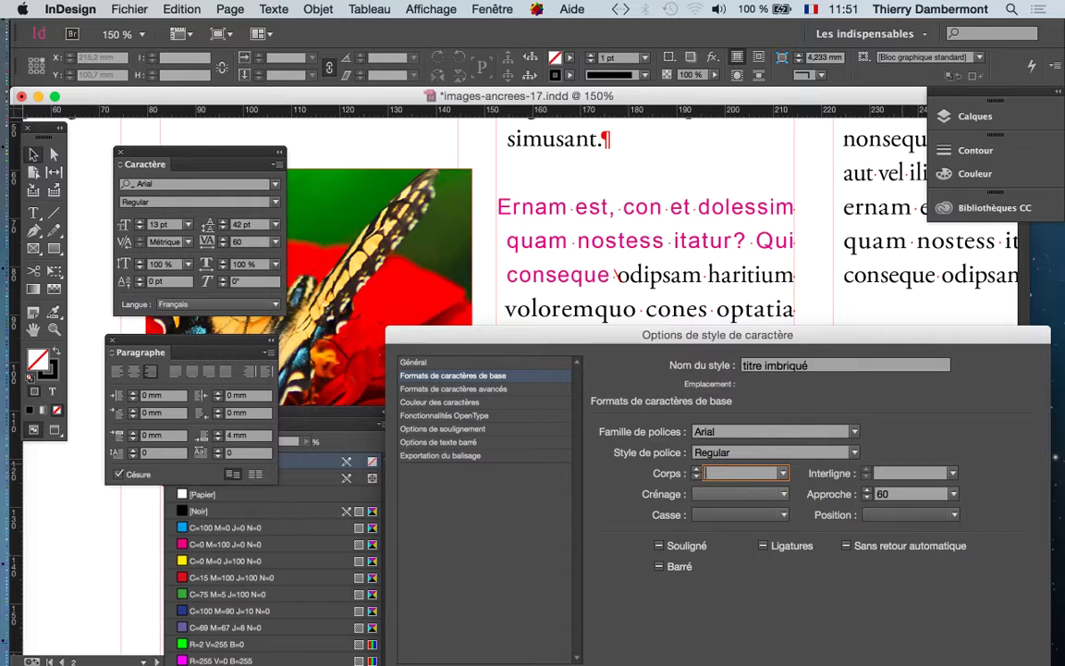
key(Tab)
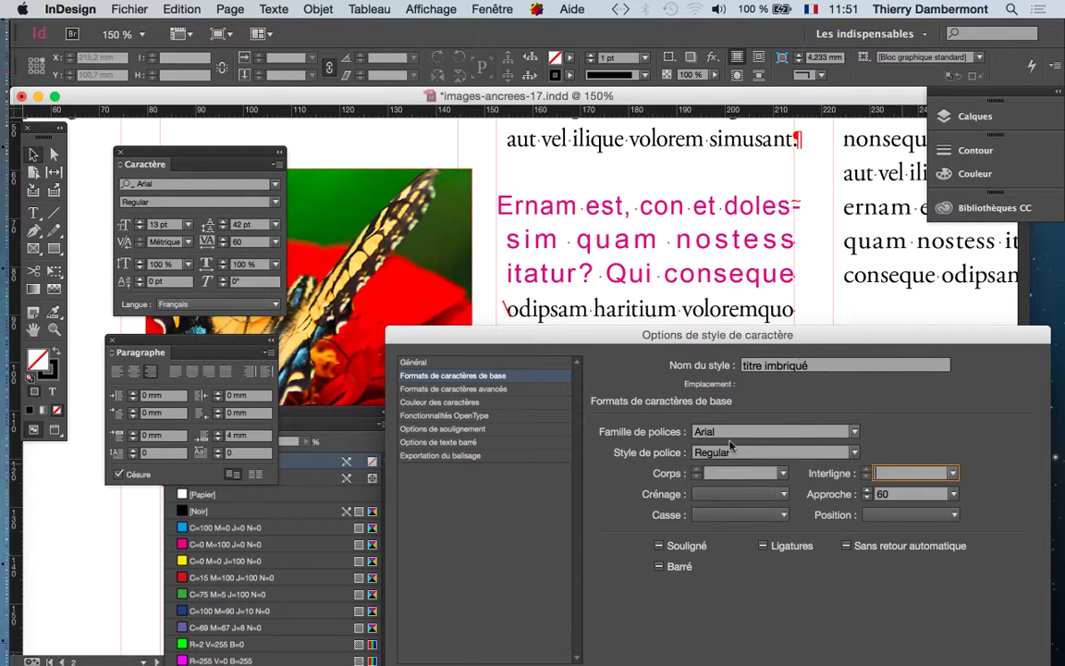
click(782, 473)
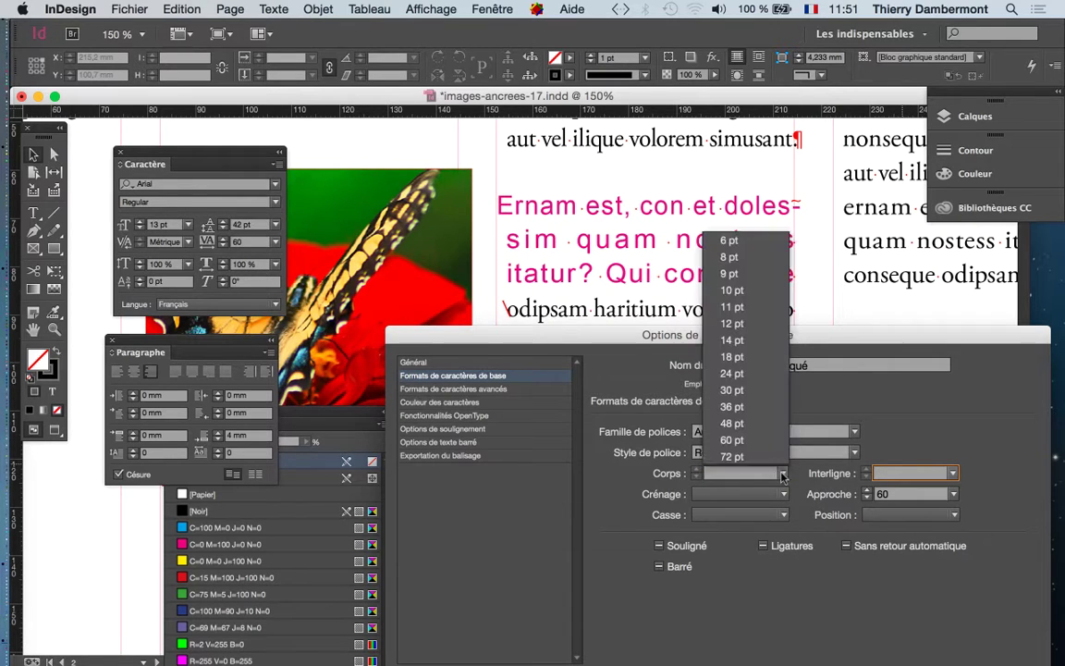
click(740, 294)
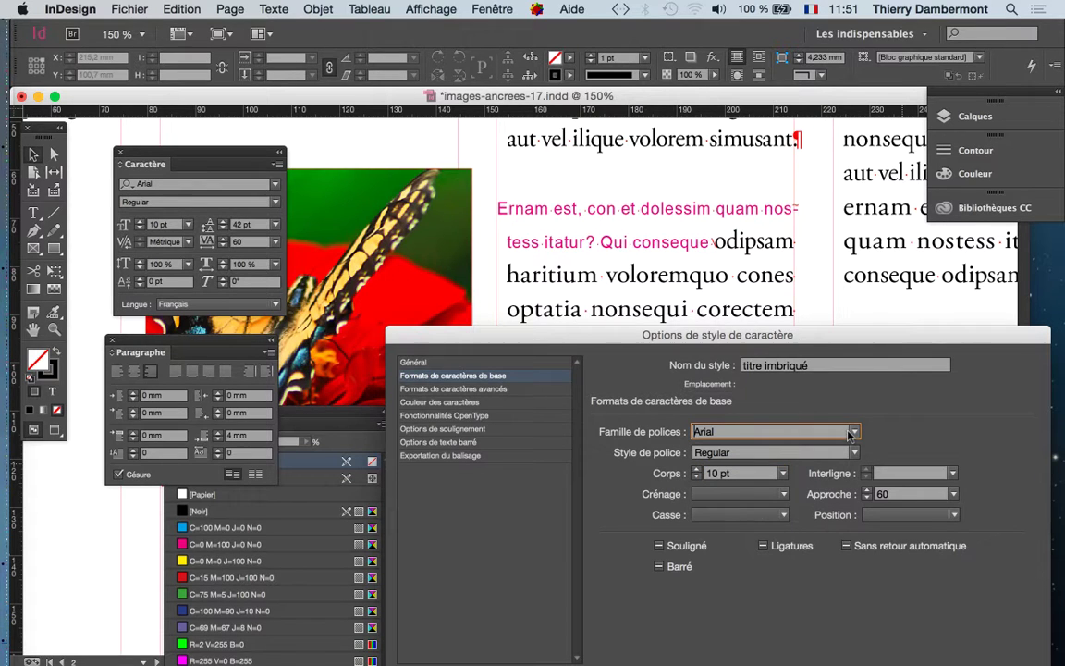
Step: Try Apple Chancery and Arno Pro as the titre imbriqué font family, and raise its character size to 14 pt
click(847, 432)
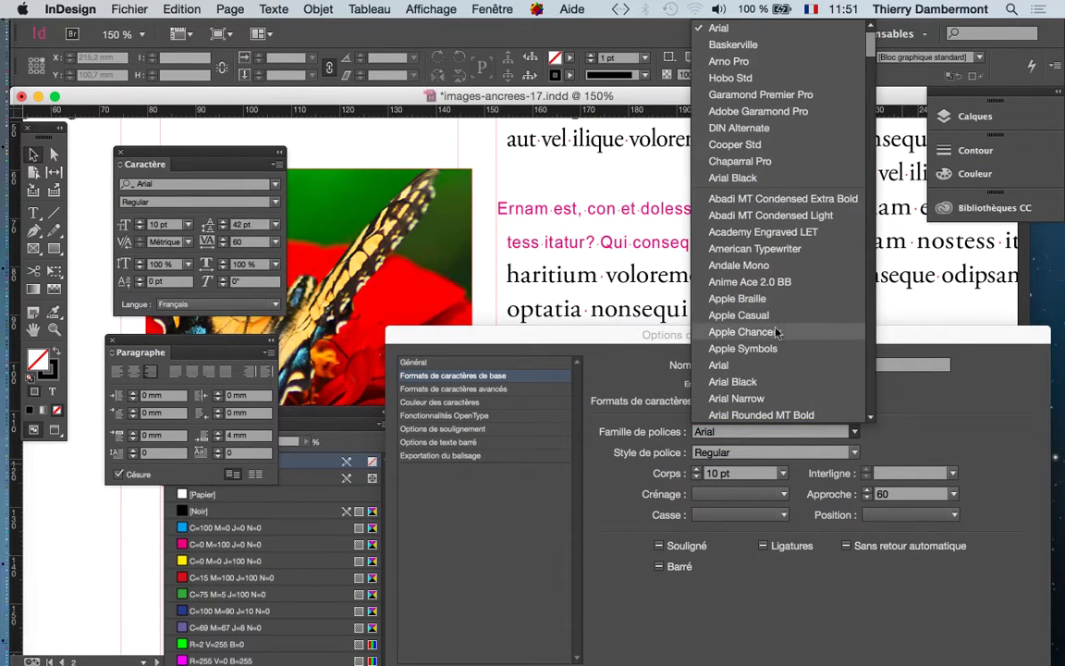
click(773, 332)
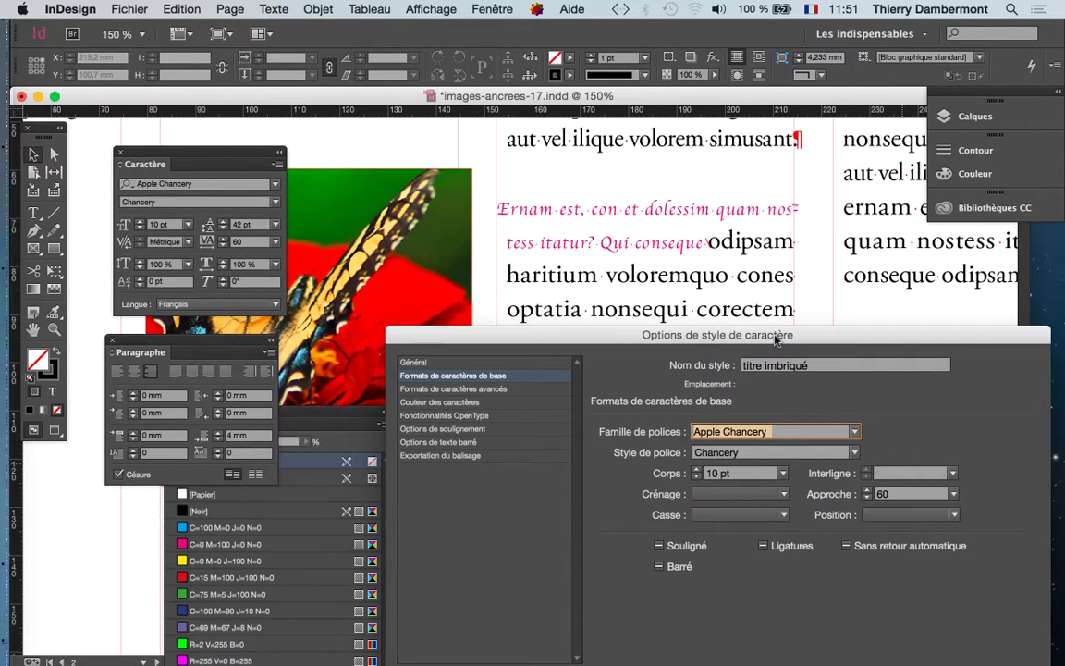
click(853, 439)
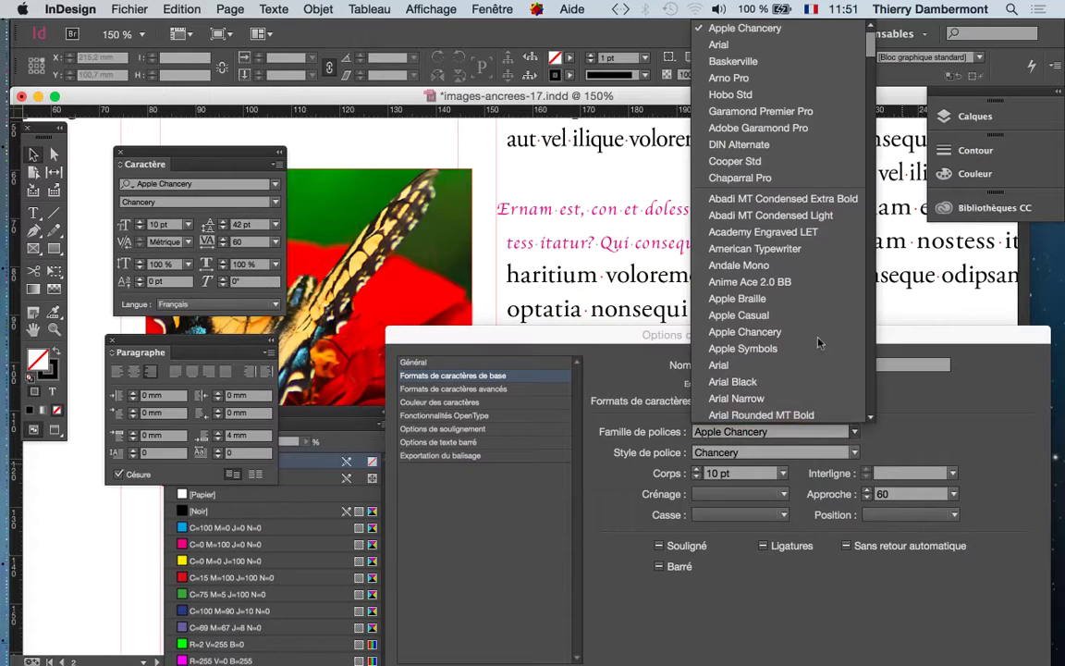
click(779, 82)
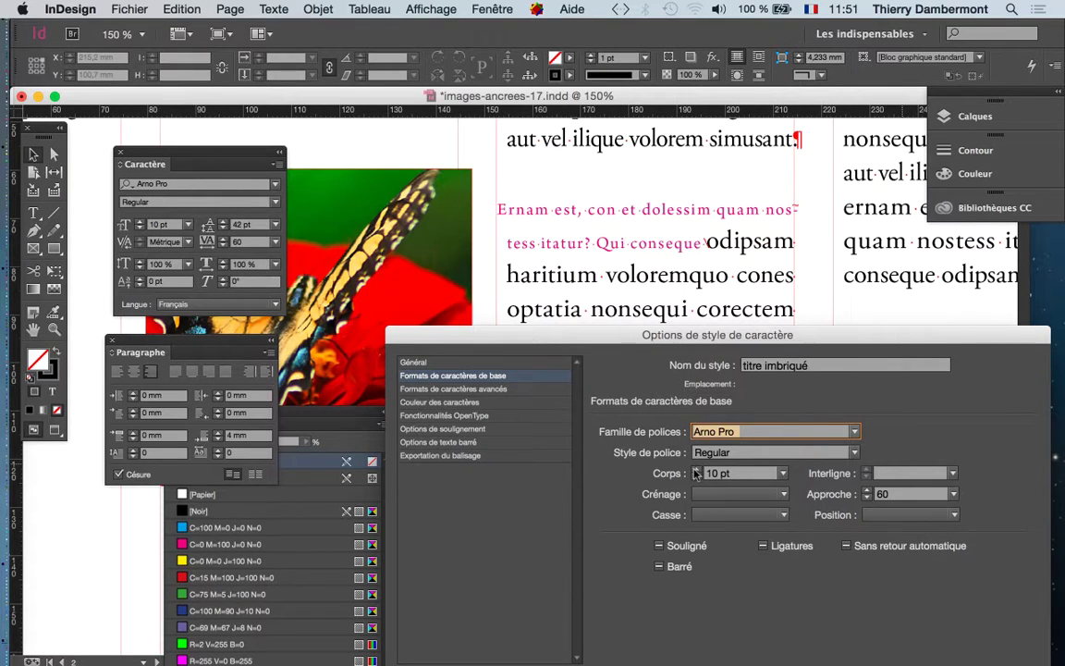
click(698, 470)
click(698, 470)
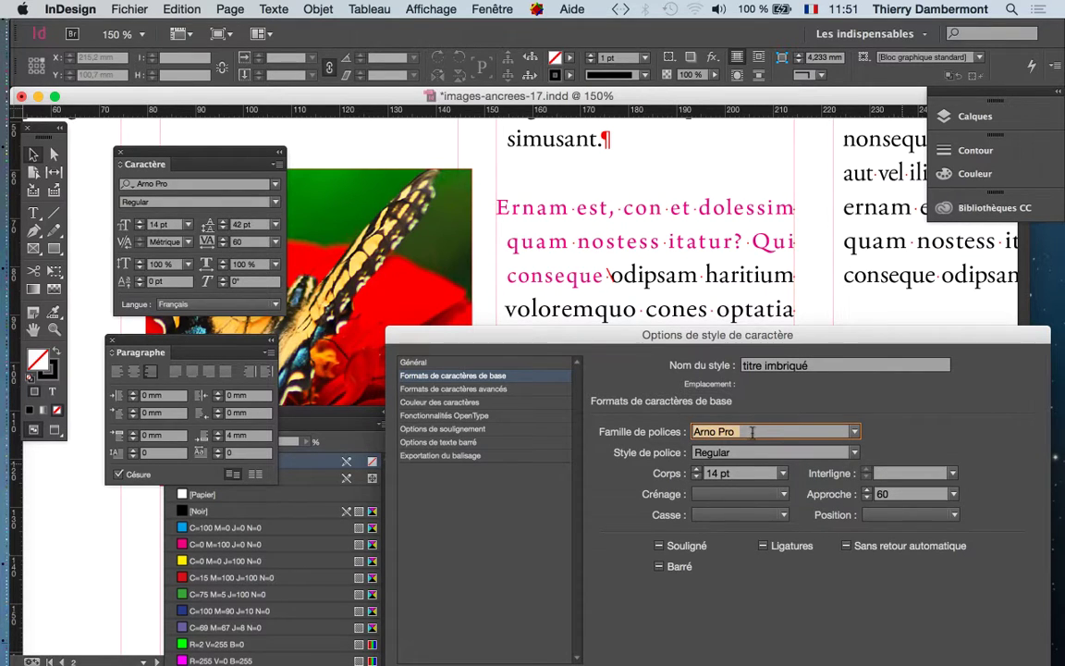
Step: Clear the font family and character size of titre imbriqué and accept the character style options
key(BackSpace)
key(Tab)
key(BackSpace)
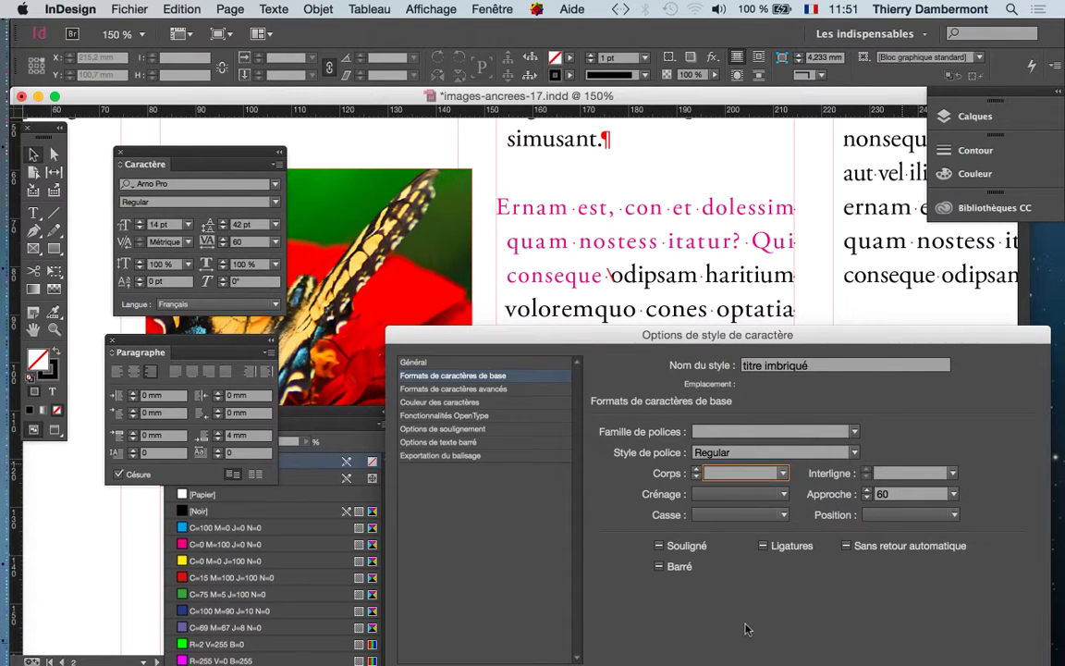
drag(882, 335, 544, 134)
click(659, 532)
Step: Save the document under the new name images-ancrees-18.indd
key(super+minus)
key(super+minus)
key(super+minus)
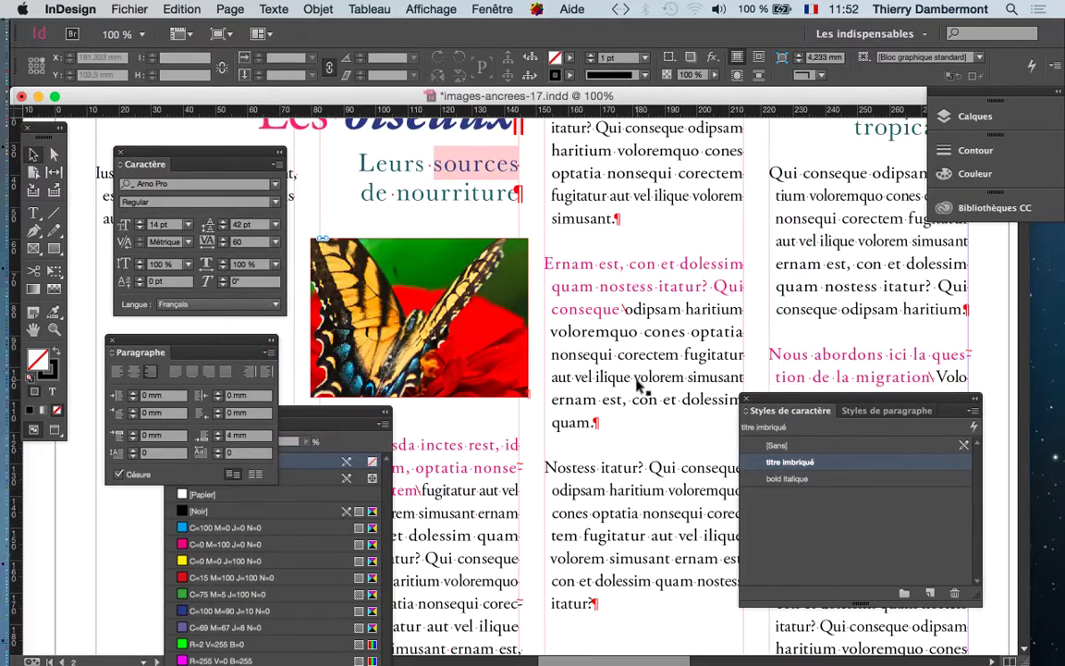
click(130, 8)
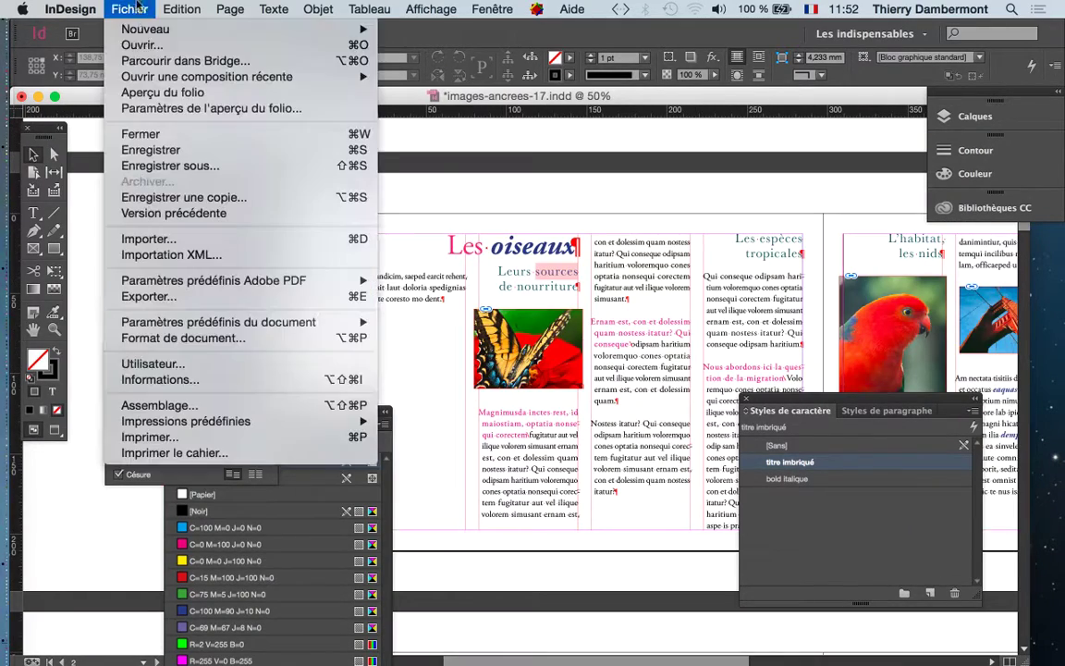
click(166, 163)
click(511, 66)
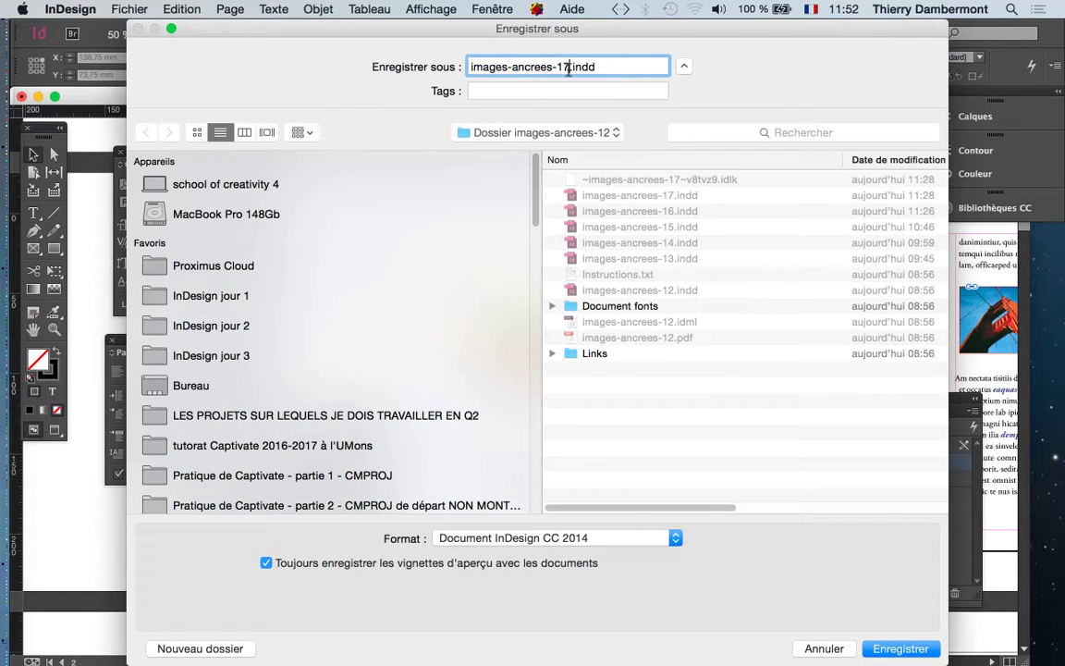
key(BackSpace)
text(8)
key(Return)
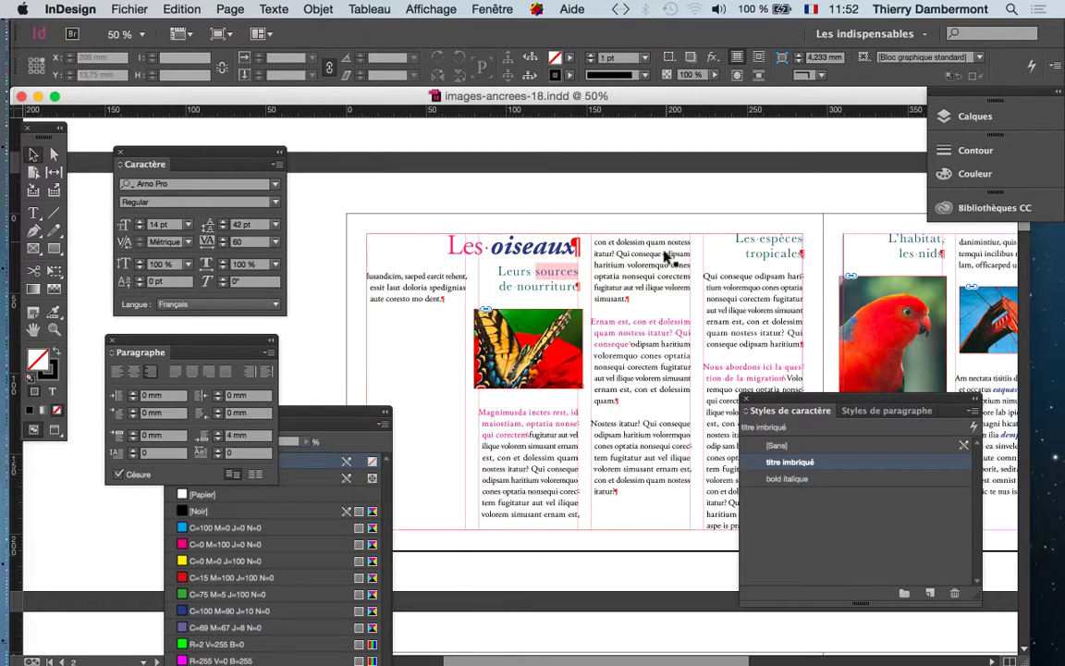
Step: Move the floating Caractère, Paragraphe and Nuancier panels clear of the page spreads and switch the document to preview display
key(super+minus)
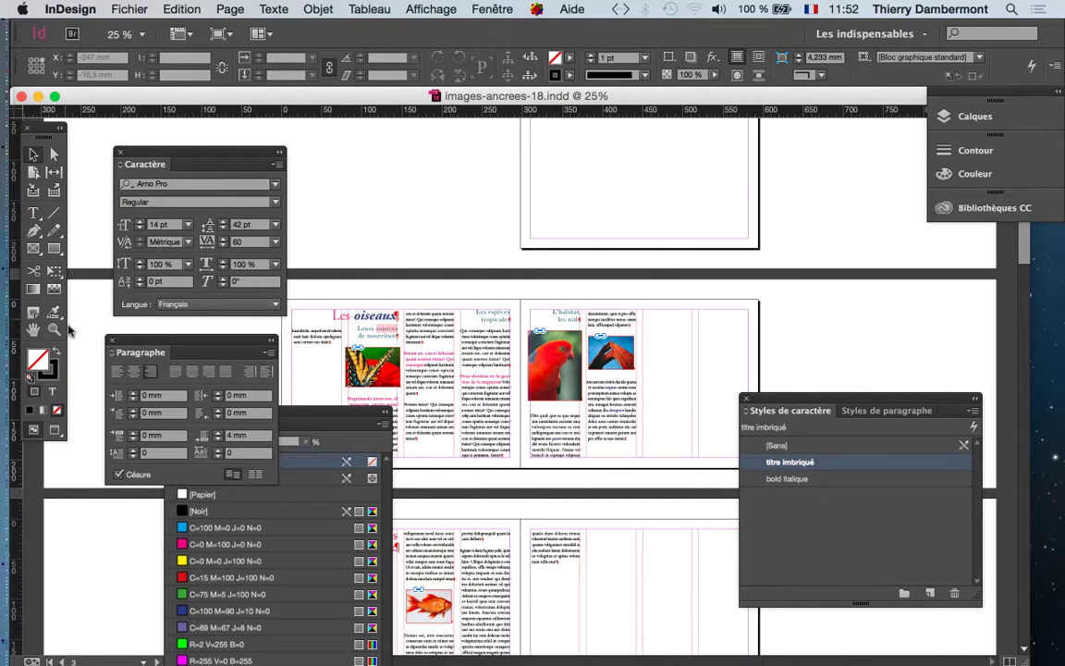
scroll(495, 357, down, 5)
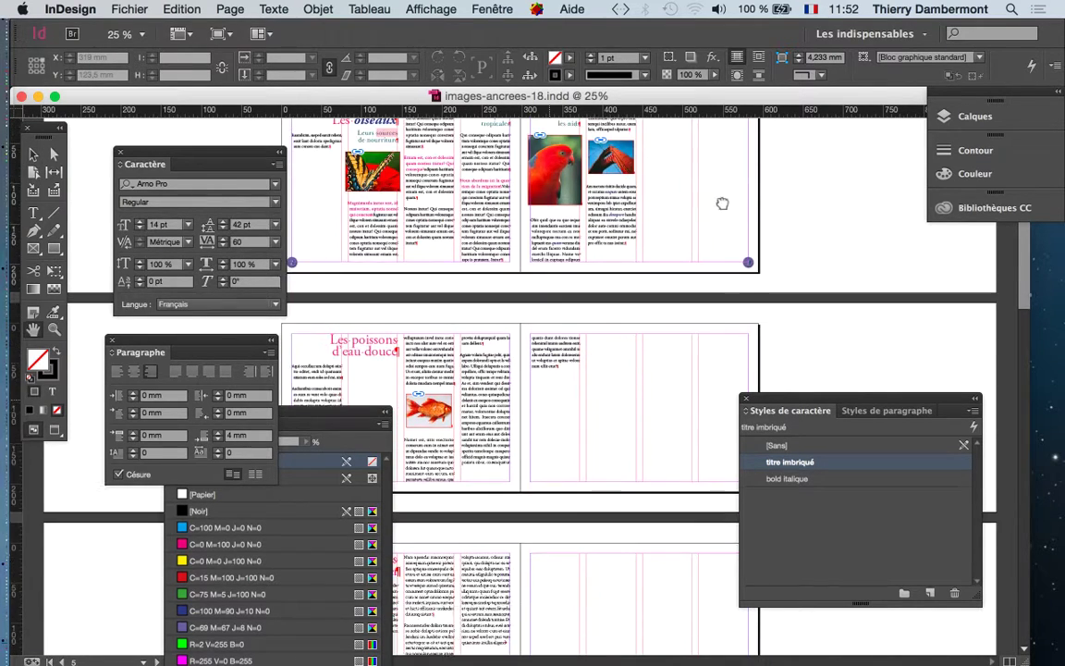
drag(130, 151, 804, 227)
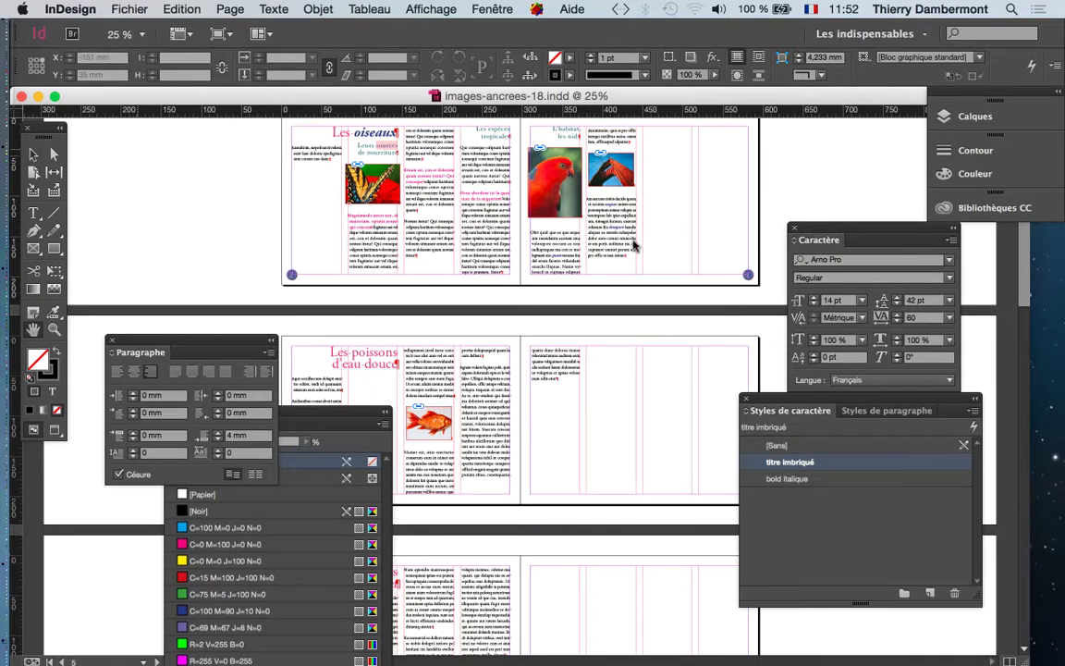
drag(248, 352, 232, 192)
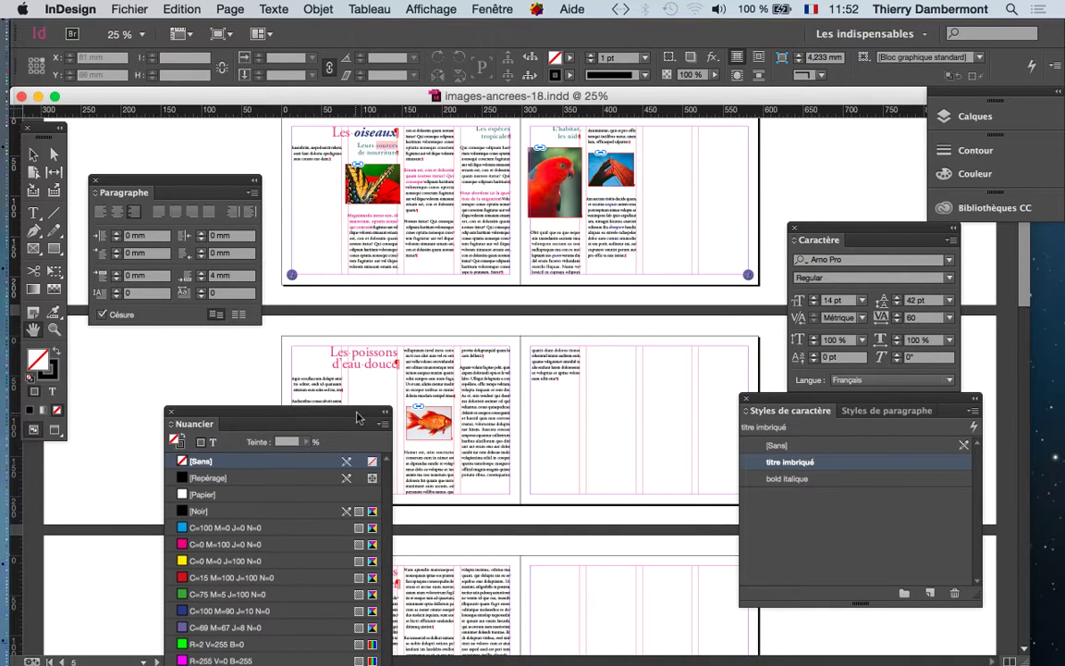
drag(356, 419, 202, 422)
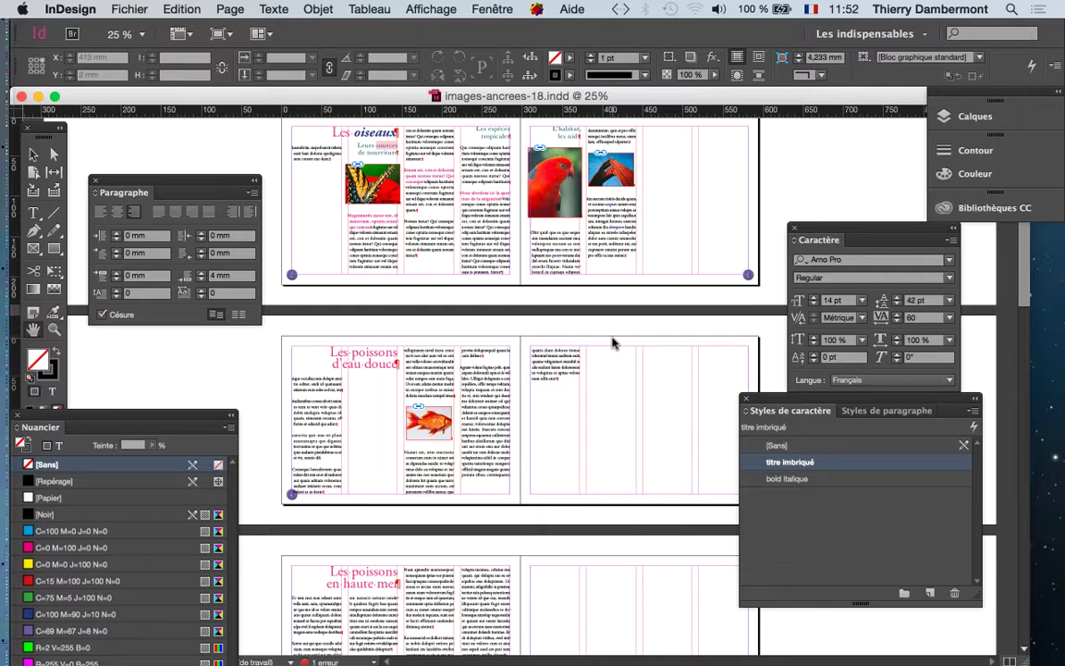
drag(65, 414, 67, 446)
click(55, 429)
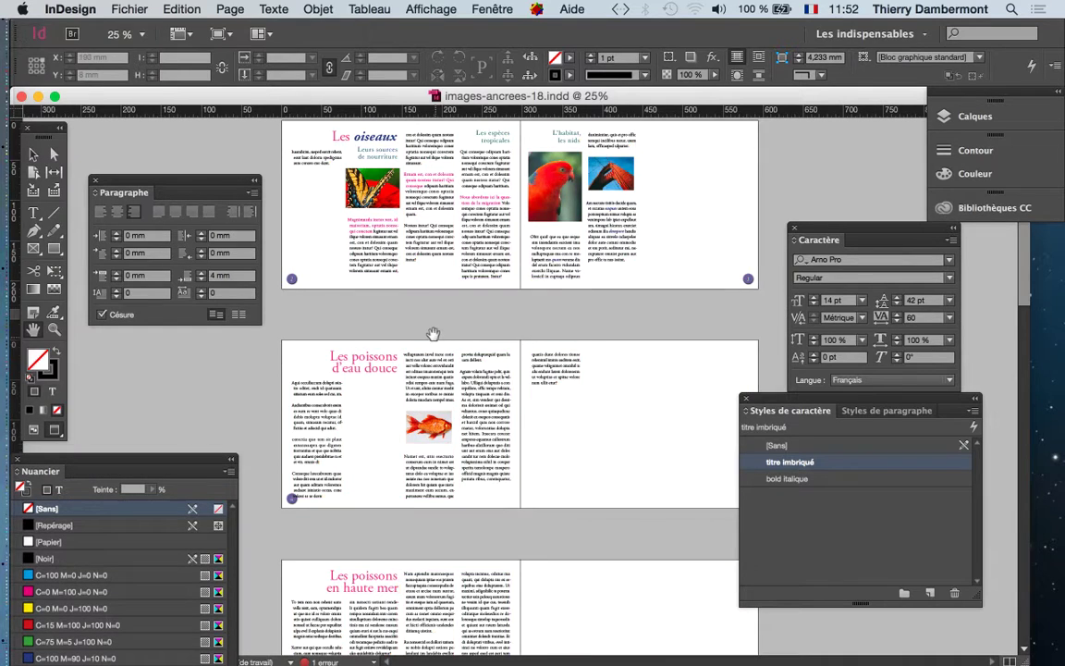
scroll(433, 333, up, 3)
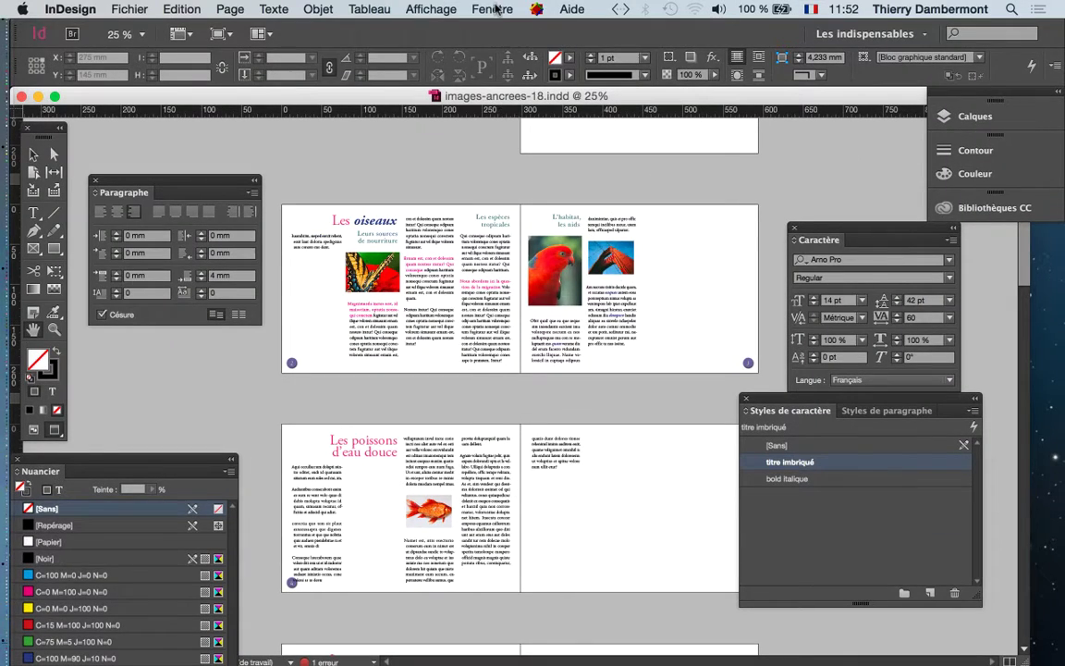
Step: Show the Calques panel as a compact floating panel over the document
click(496, 8)
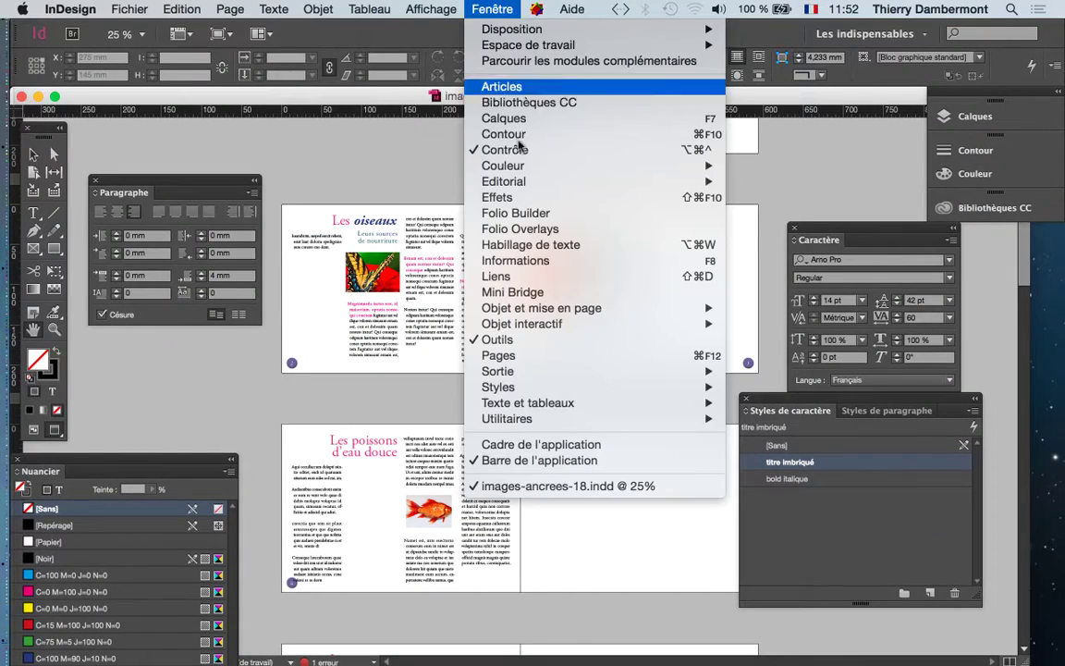
click(517, 119)
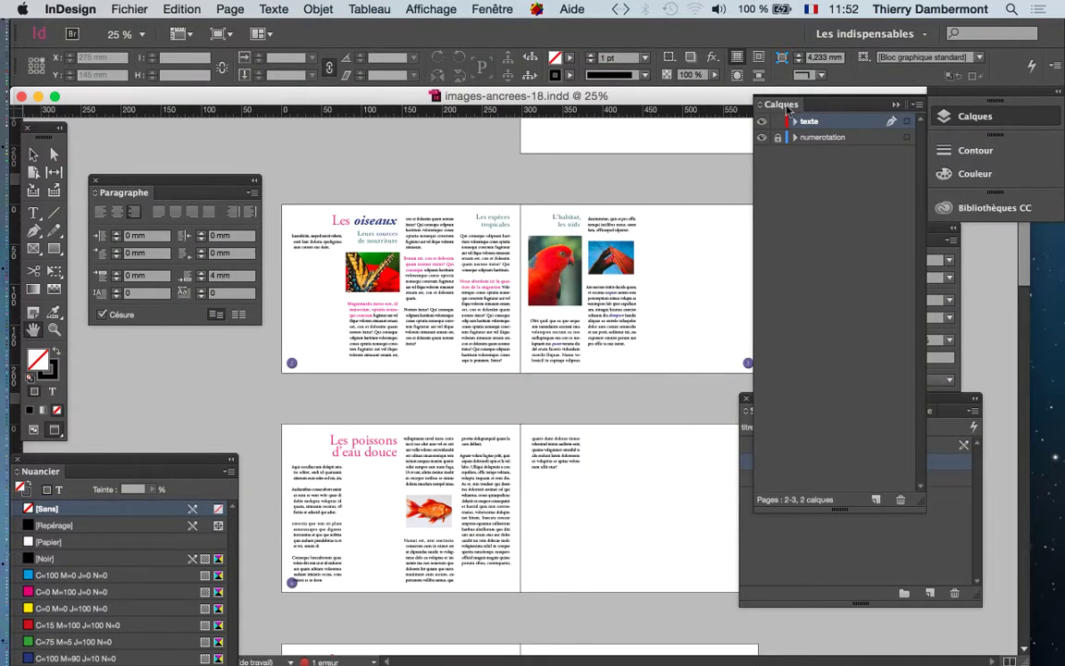
drag(786, 109, 574, 148)
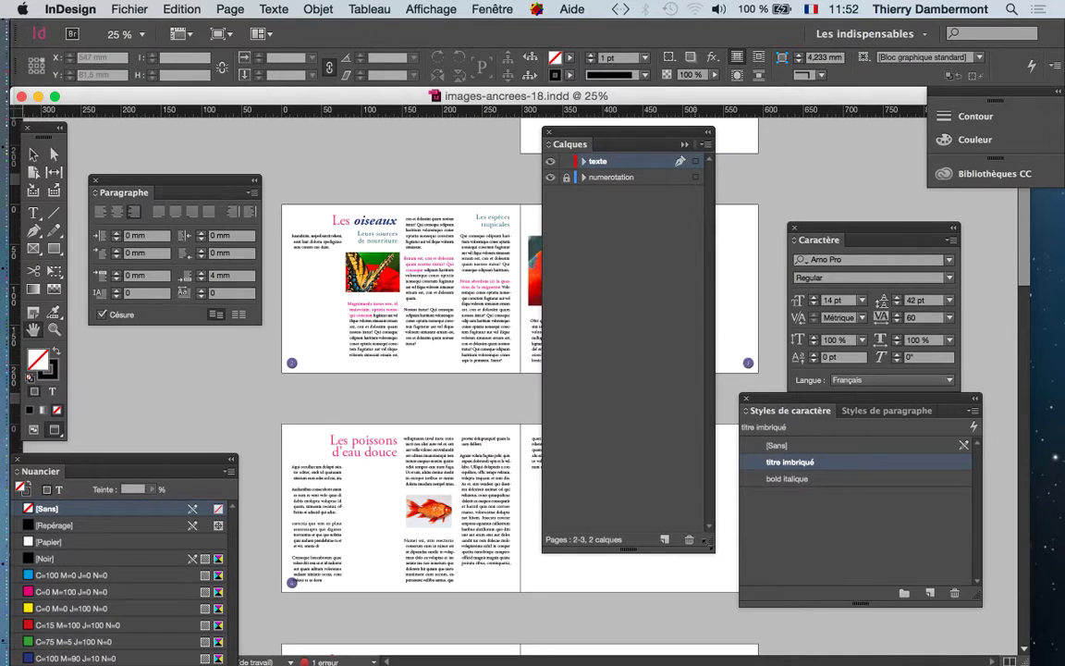
drag(707, 544, 760, 293)
drag(636, 135, 673, 201)
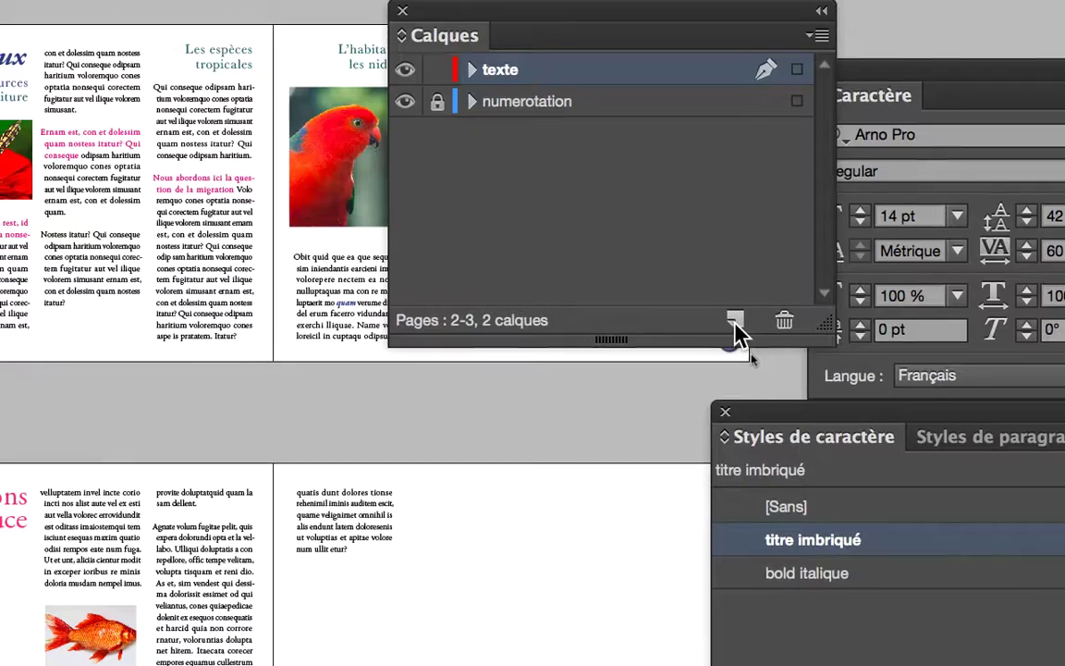
Step: Create a new layer and name it Images flottantes
click(735, 322)
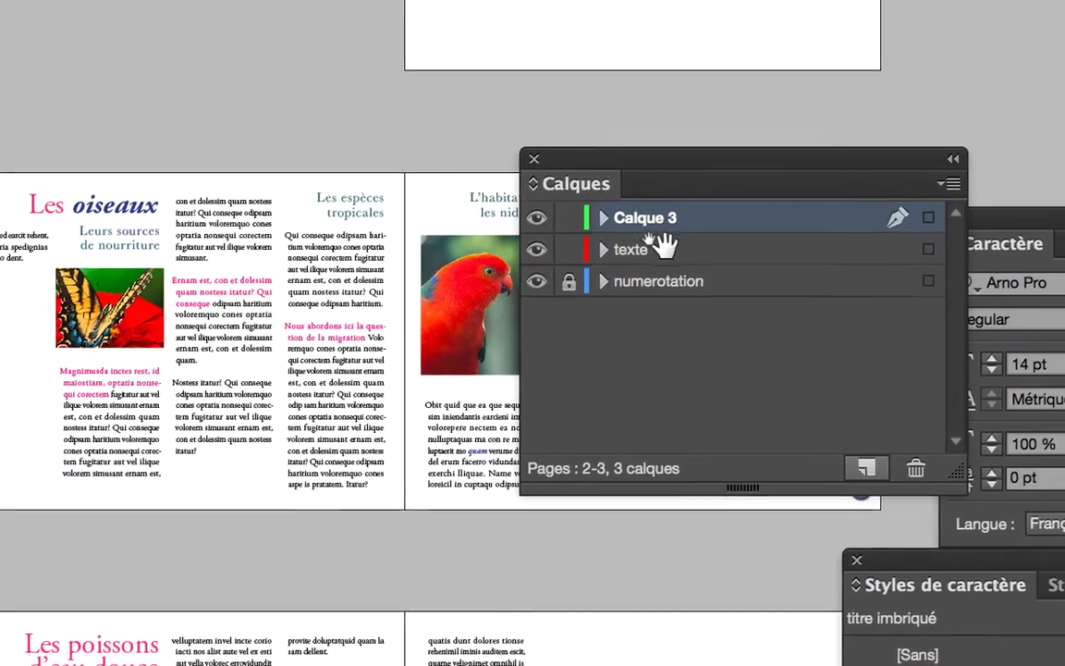
double_click(648, 218)
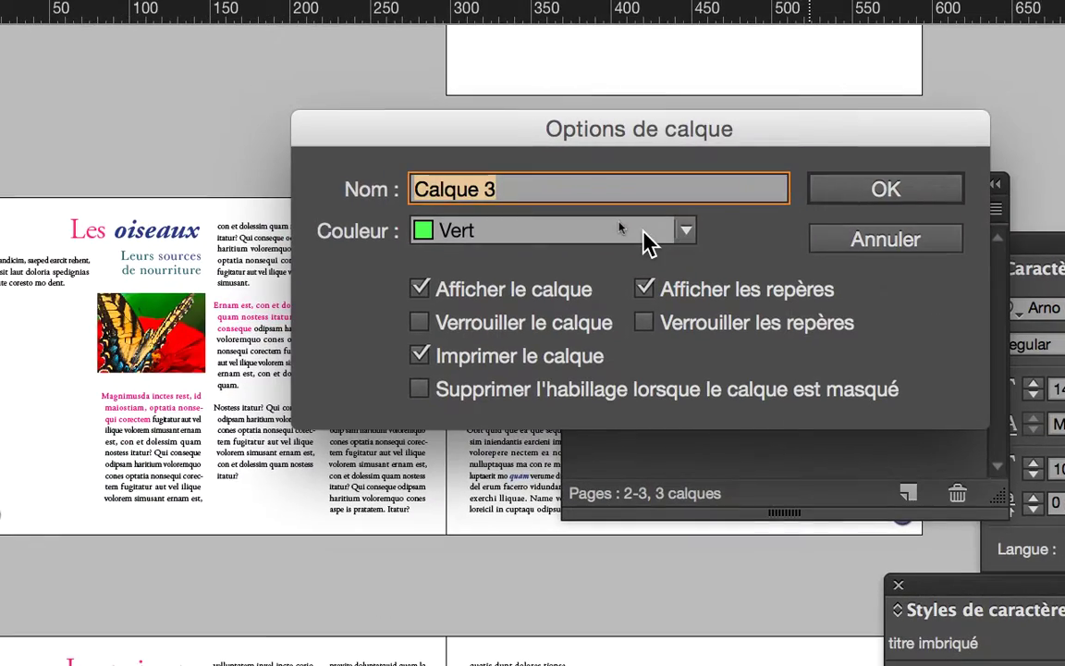
key(BackSpace)
text(Ima)
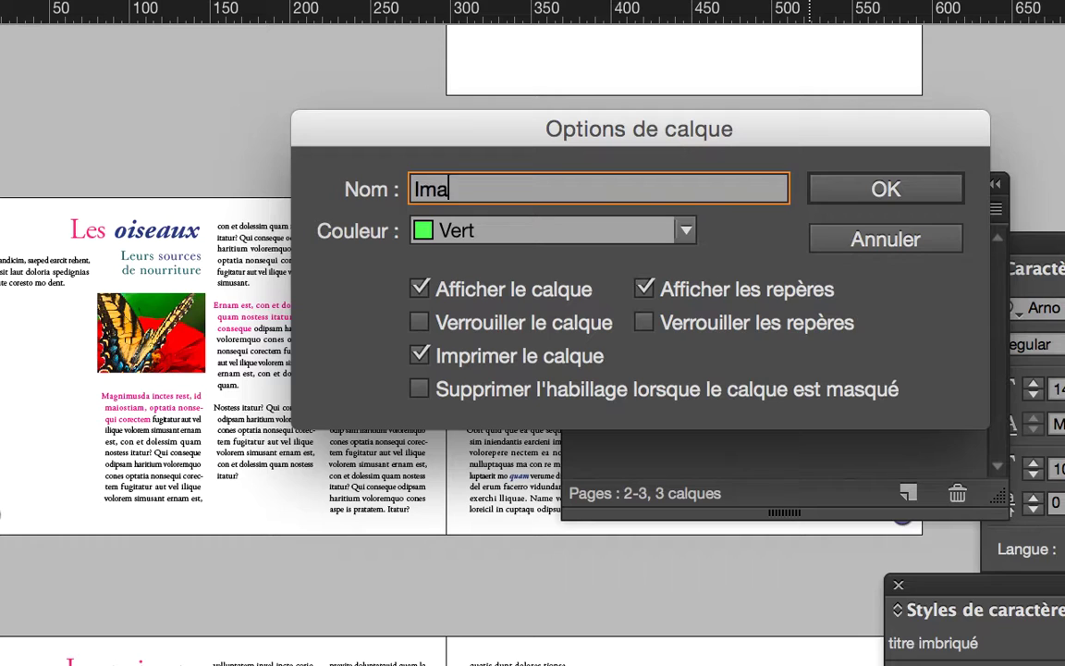
text(ges flottantes)
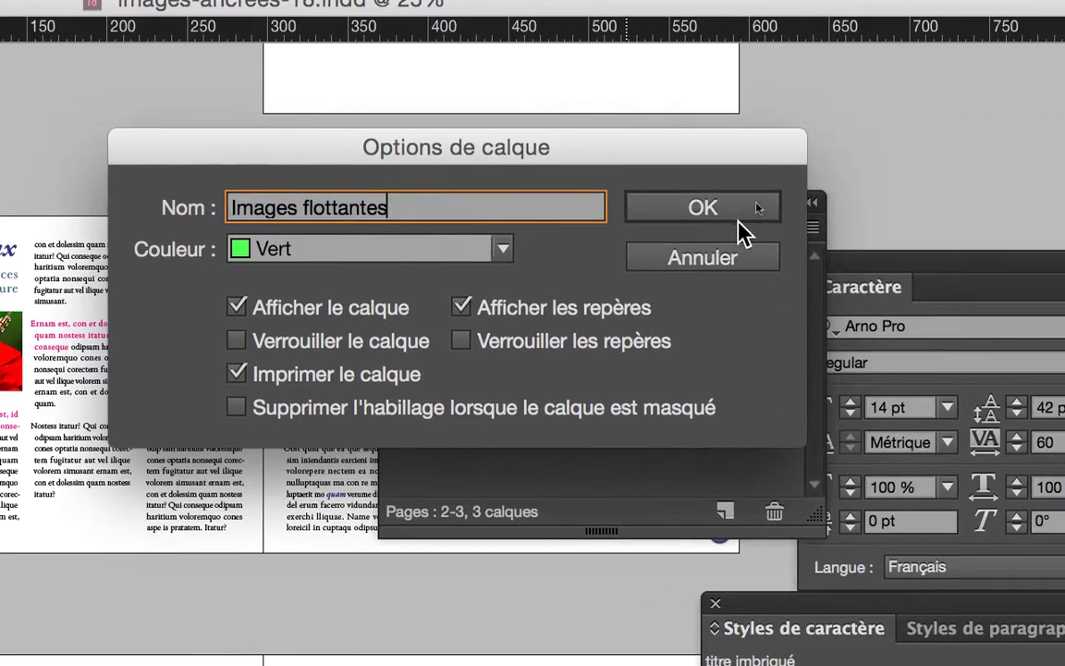
click(886, 189)
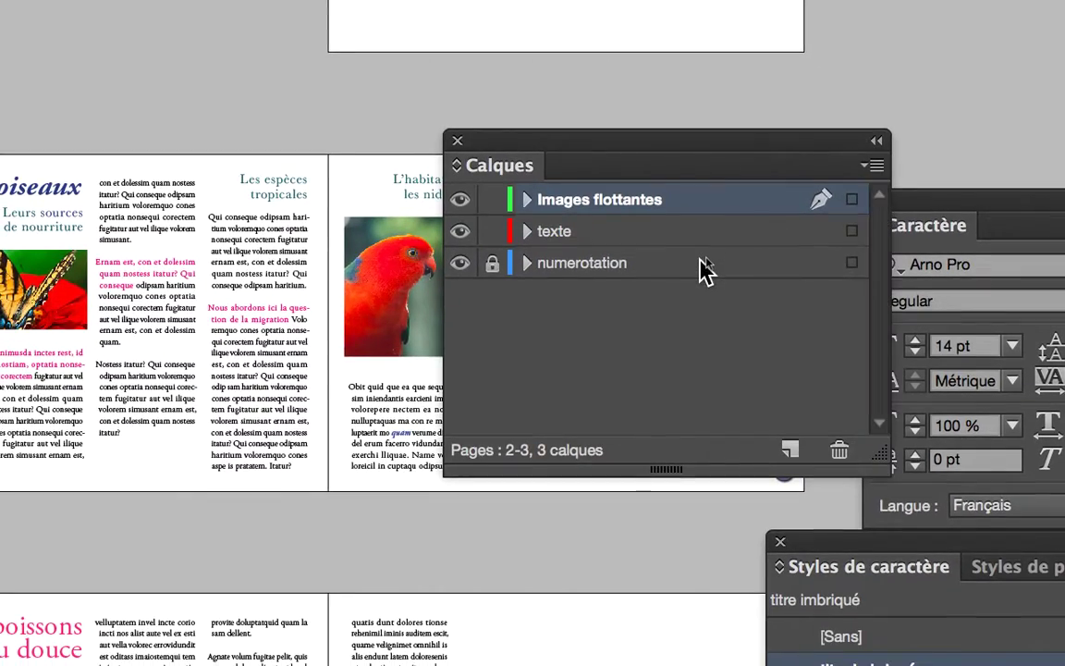
Step: Move the numerotation layer to the top of the layer stack, and lock the texte layer with Images flottantes as active layer
click(704, 297)
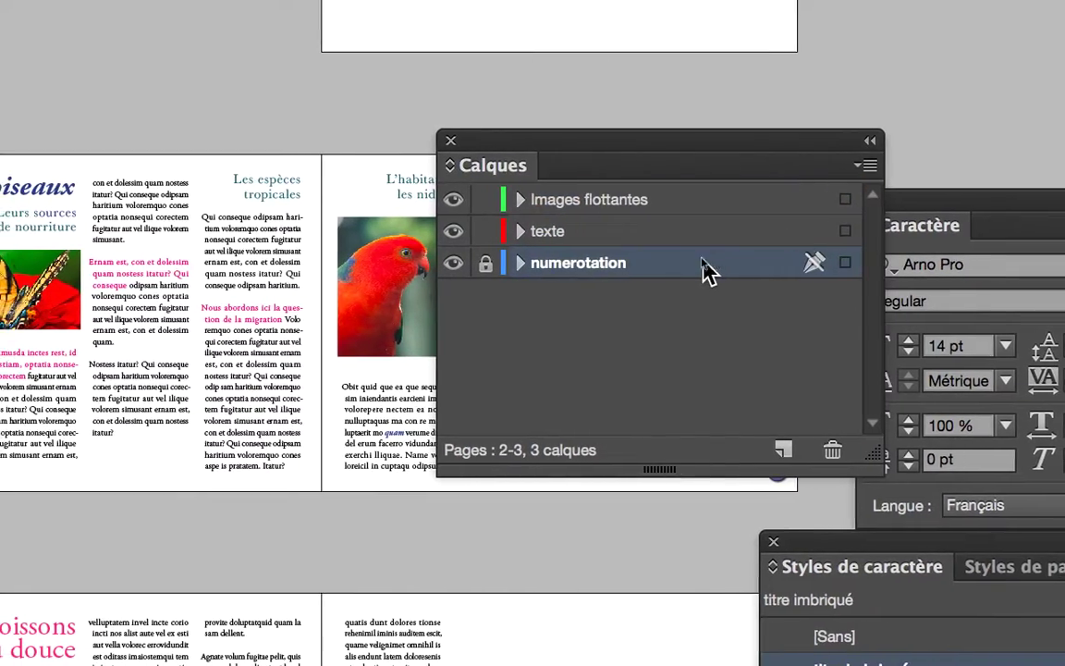
drag(698, 266, 701, 236)
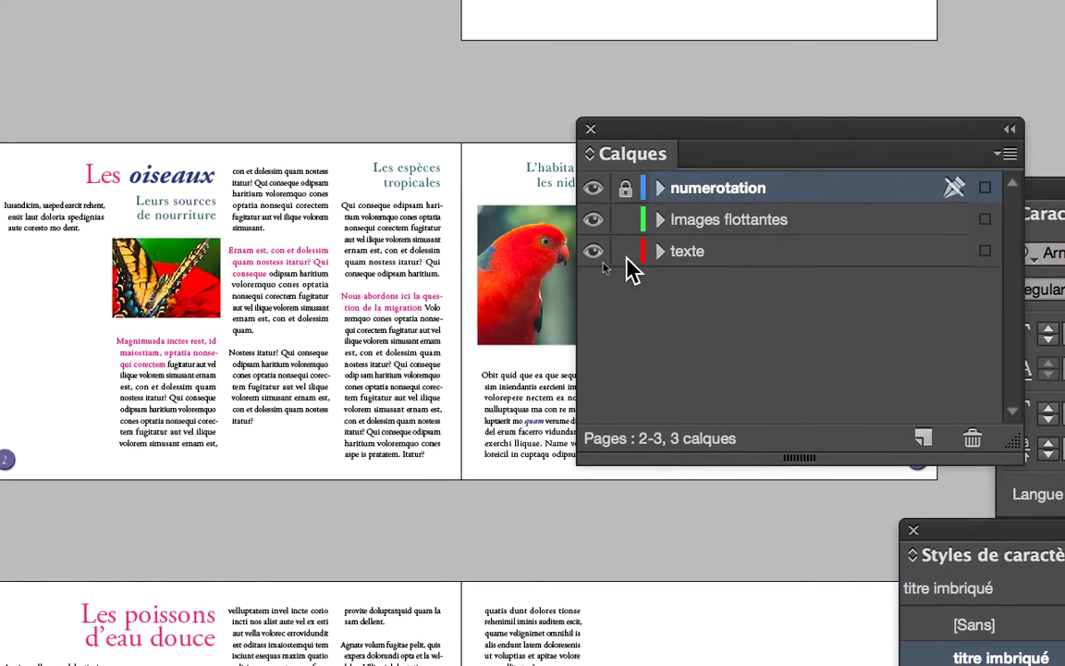
click(625, 251)
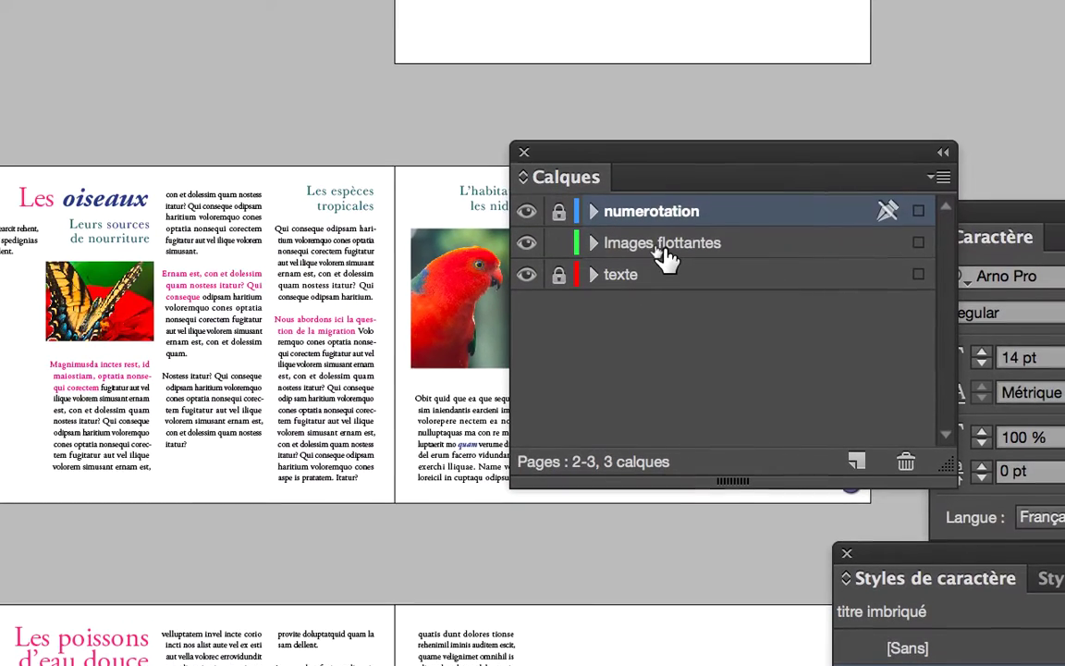
click(732, 222)
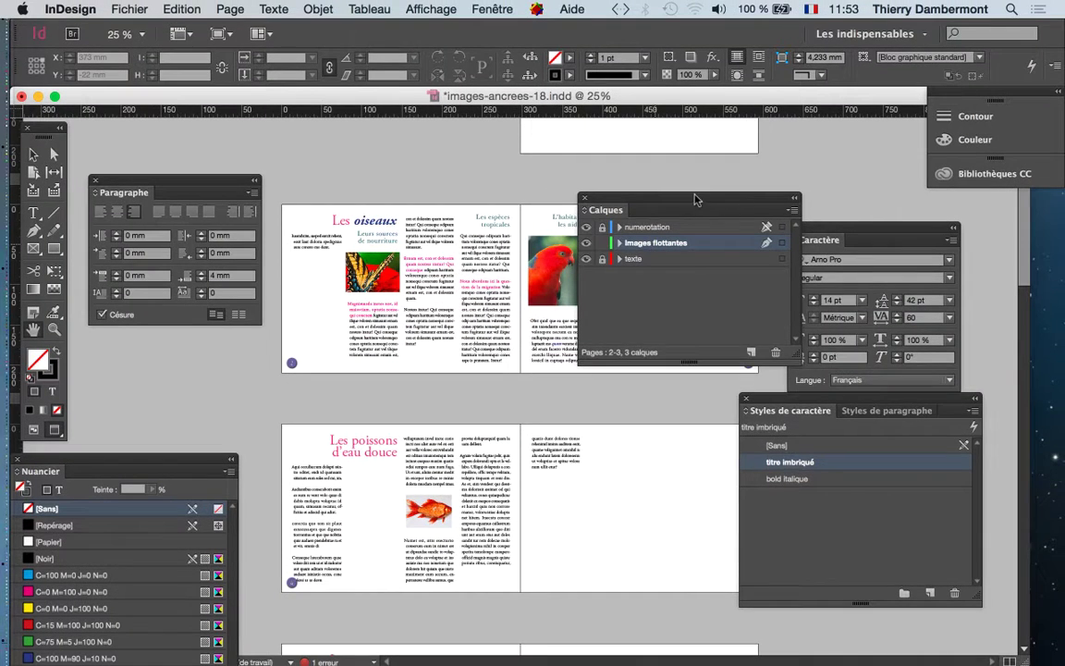
Step: Move the Calques, Caractère and Styles de caractère panels off the oiseaux spread and return the document to normal display
drag(744, 164, 418, 665)
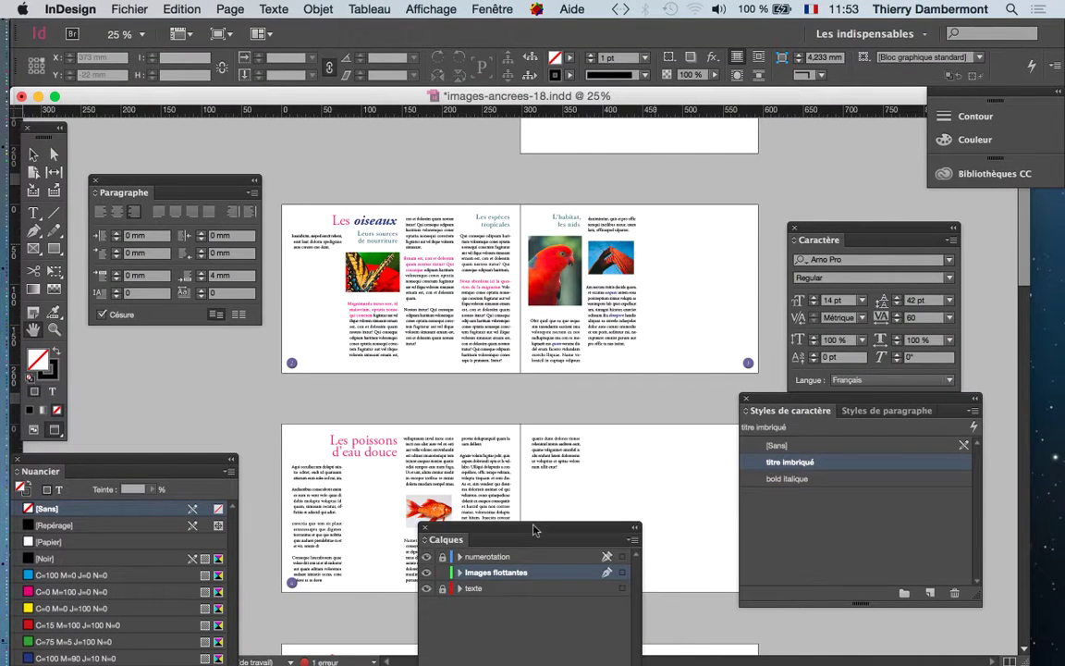
drag(533, 529, 533, 528)
drag(812, 240, 917, 240)
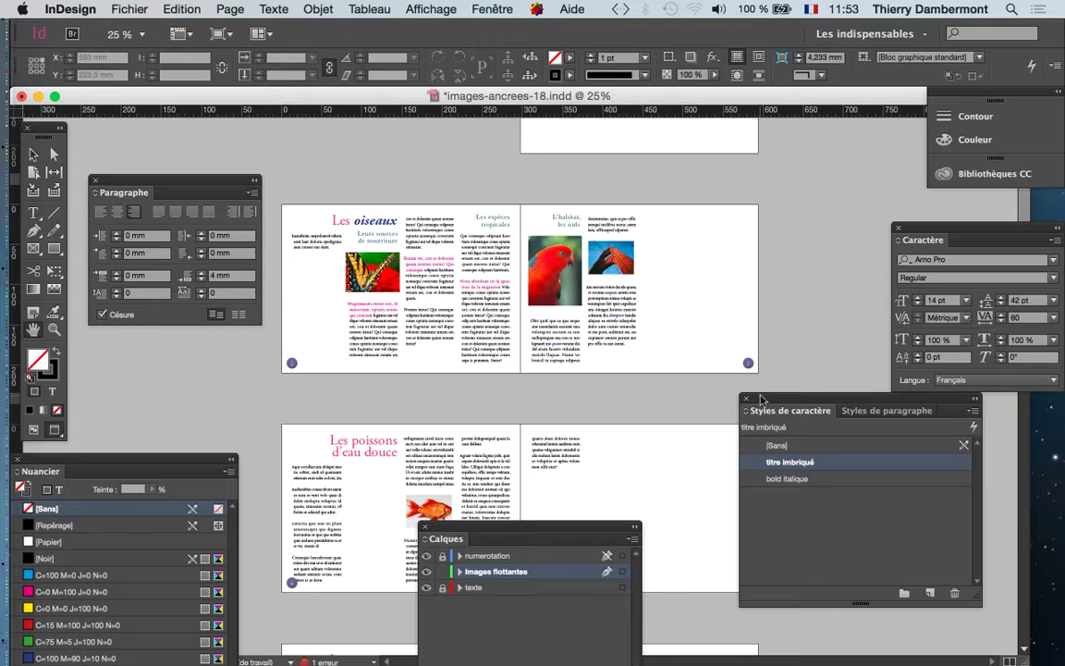
drag(760, 399, 873, 475)
click(33, 431)
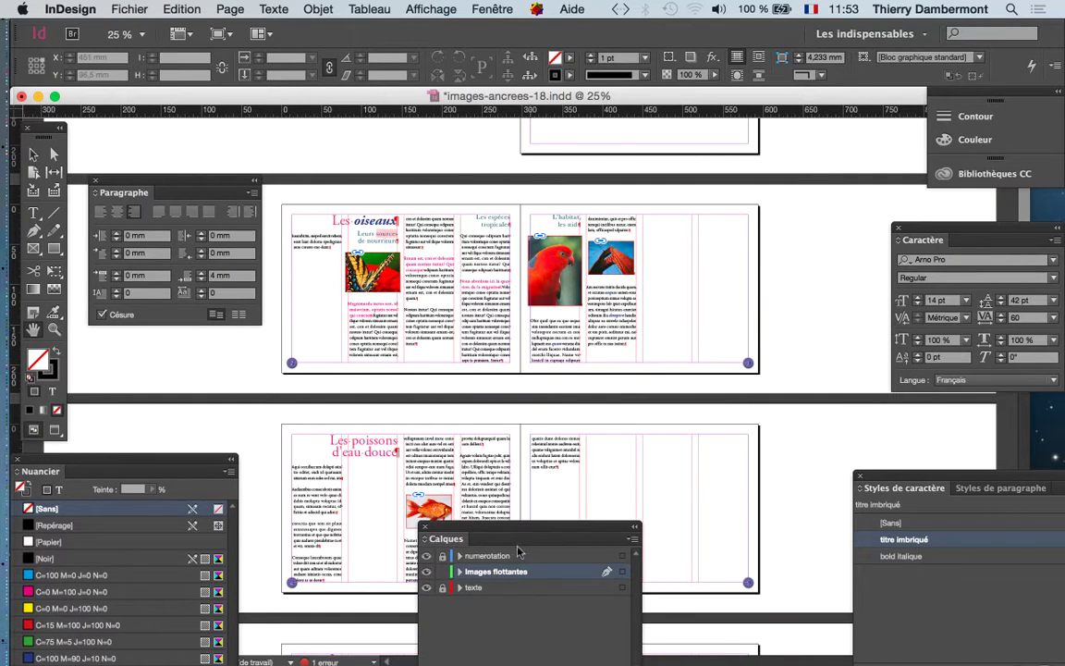
Step: Bring the Calques and styles panels closer to the spreads and display the paragraph styles list
drag(517, 536, 488, 381)
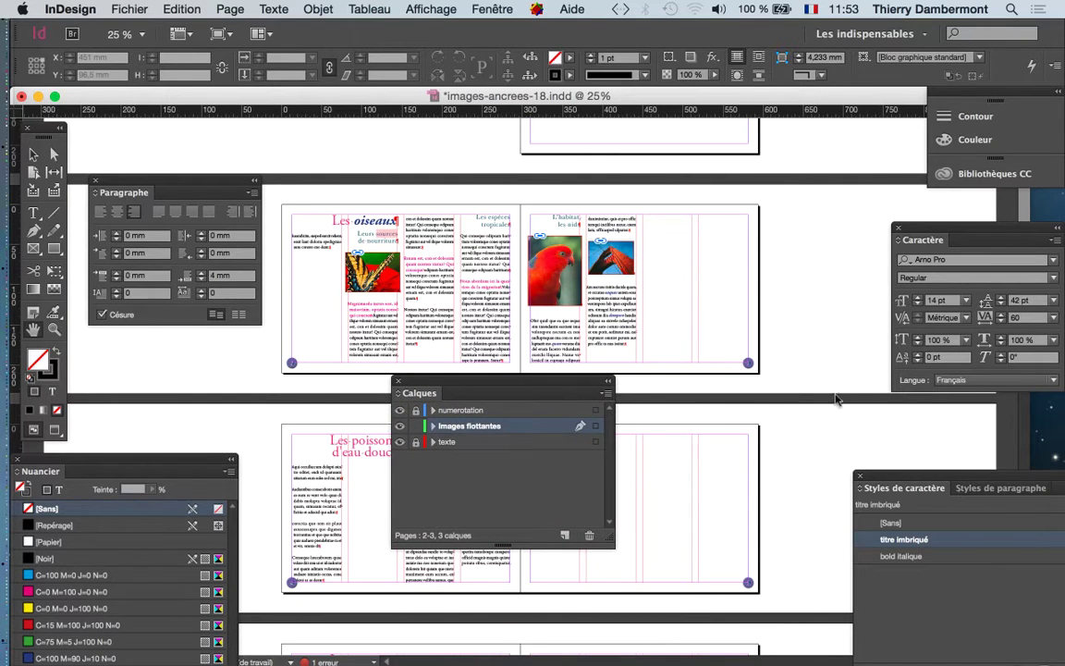
drag(924, 481, 721, 171)
click(790, 181)
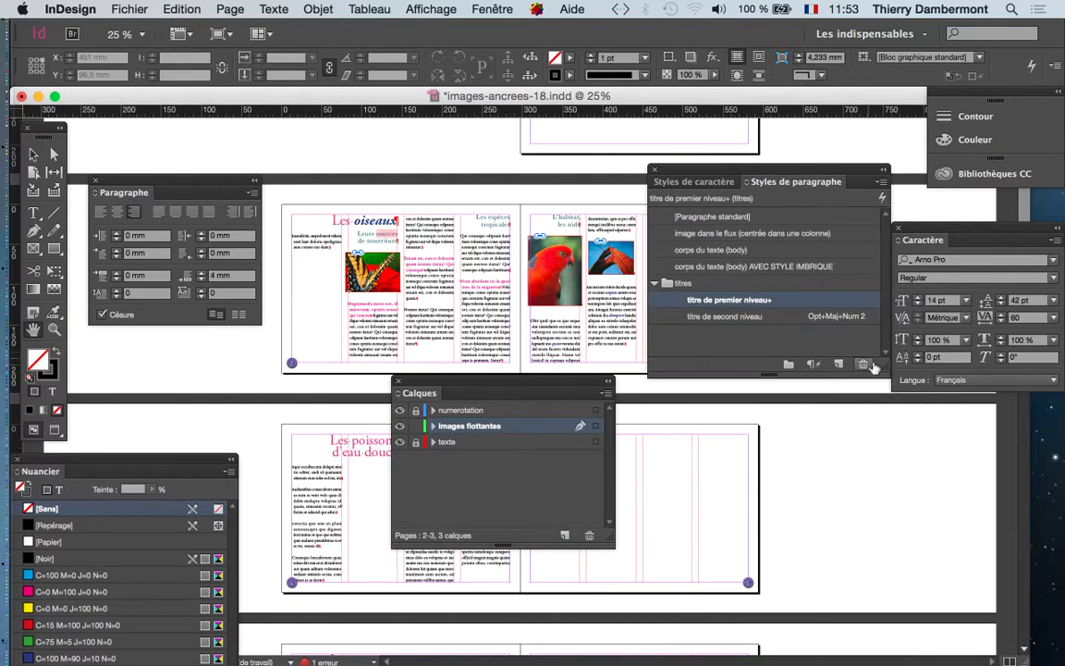
Step: Replace the paragraph styles list with the Styles d'objet panel, placed over the oiseaux spread and widened to show full style names
click(653, 170)
click(492, 9)
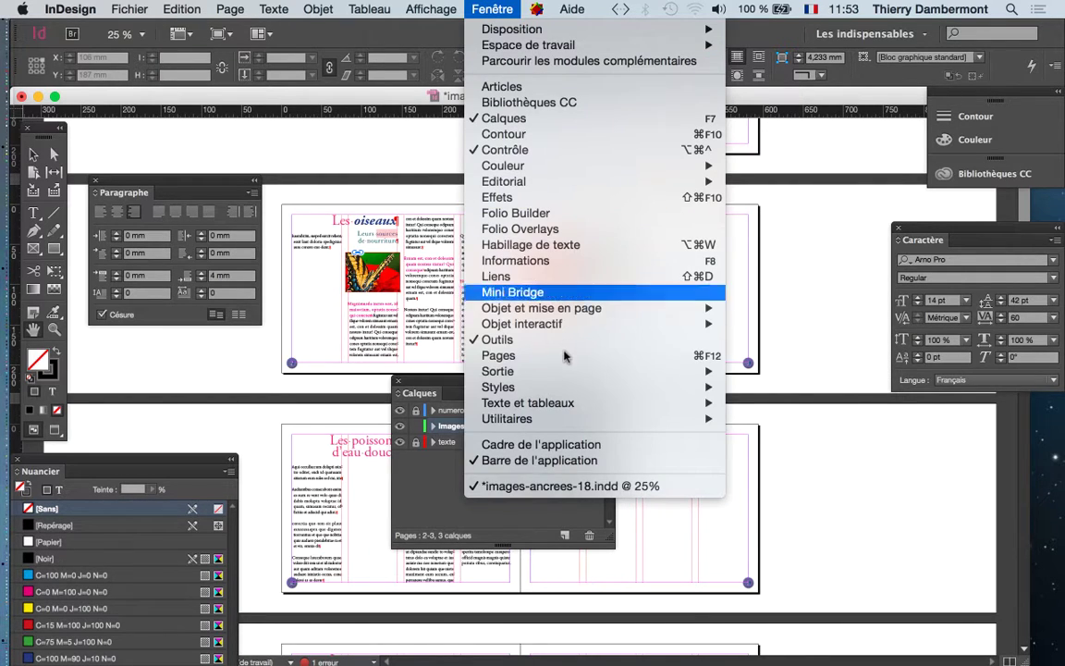
mouse_move(563, 389)
click(784, 389)
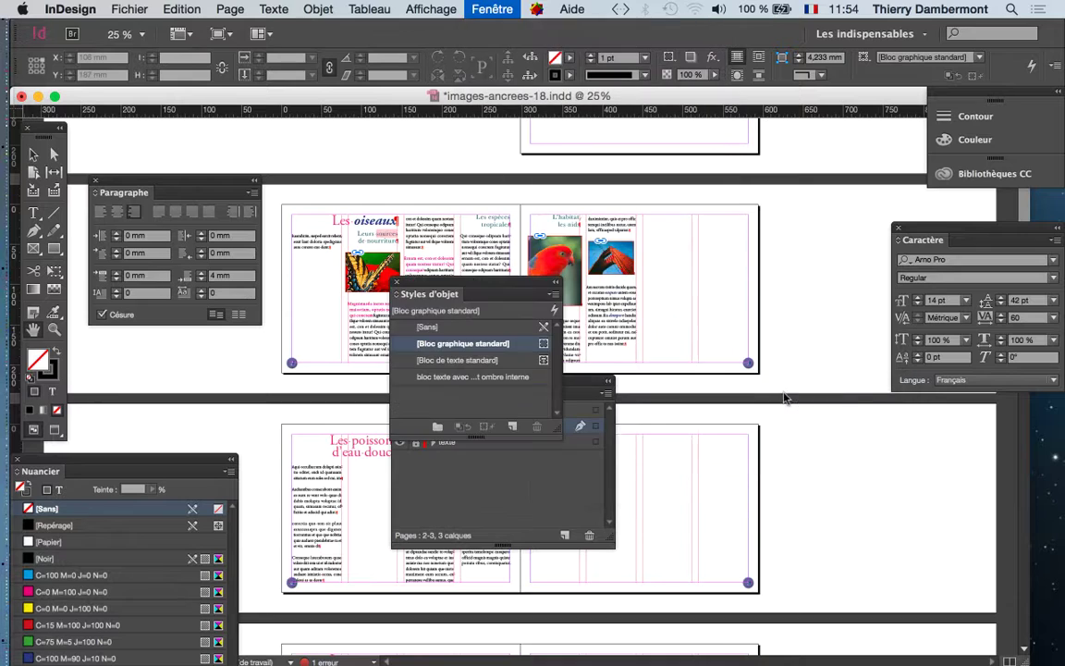
drag(435, 262, 815, 160)
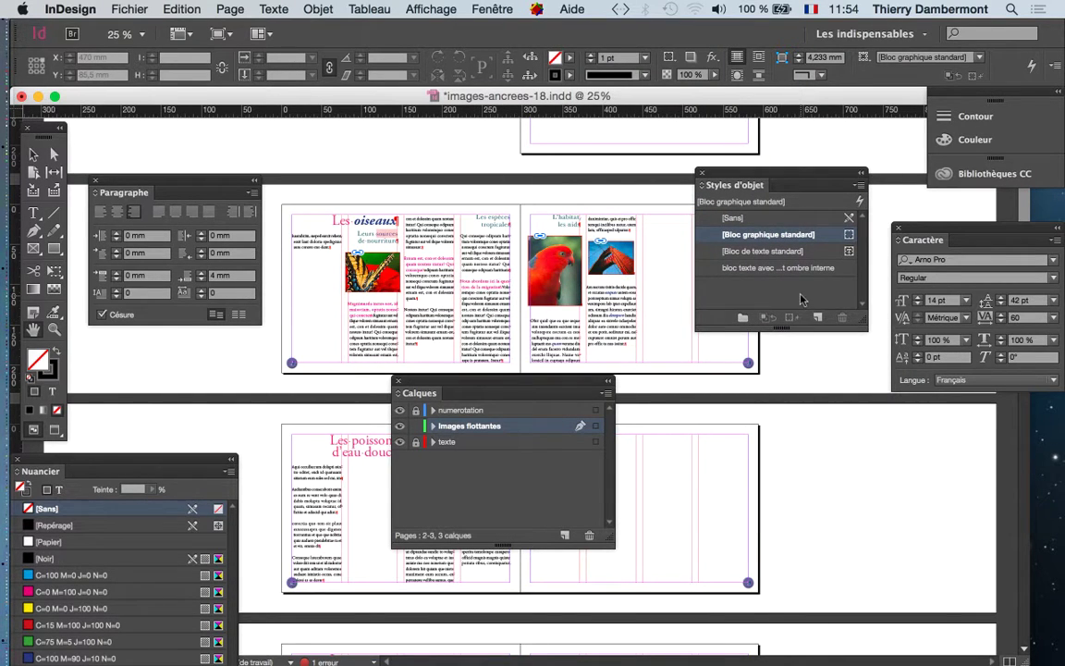
drag(858, 318, 1035, 319)
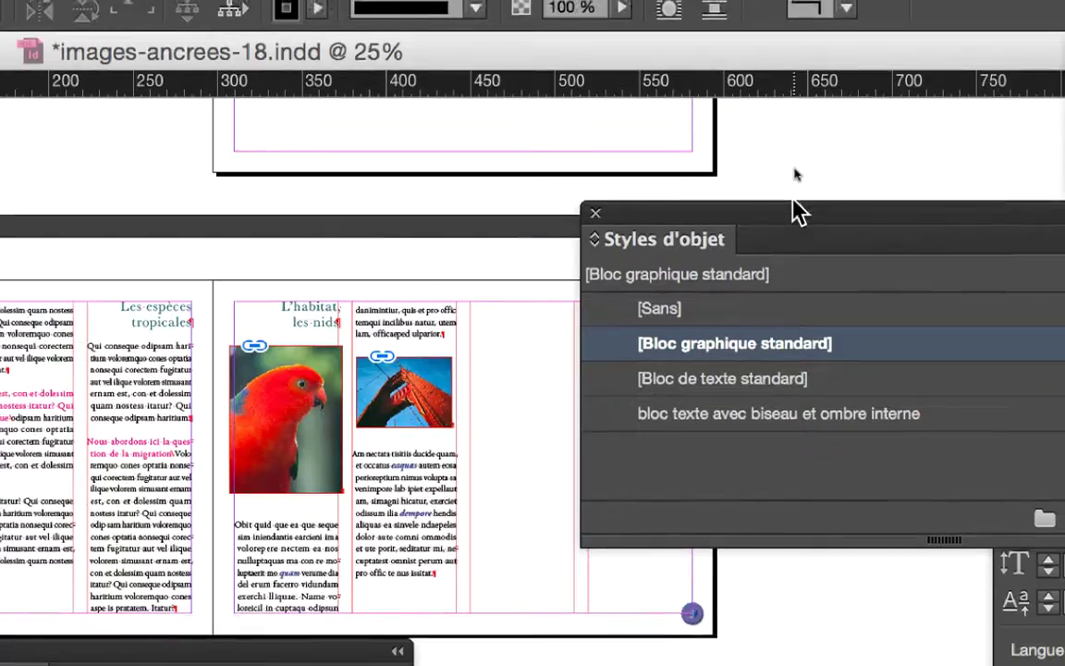
drag(803, 47, 331, 52)
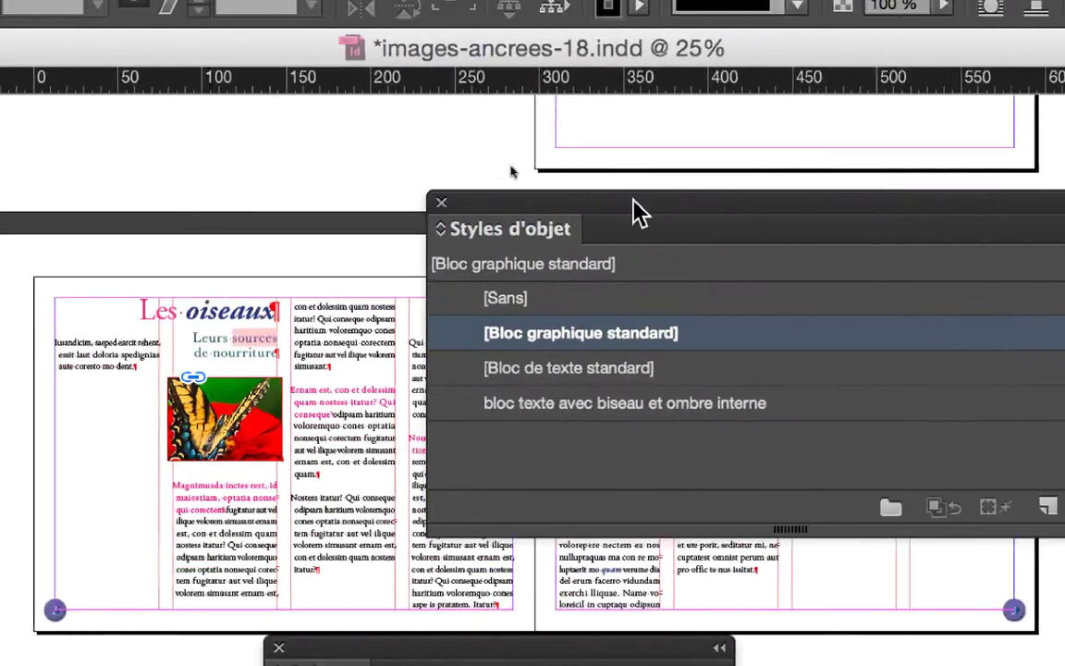
drag(638, 213, 334, 197)
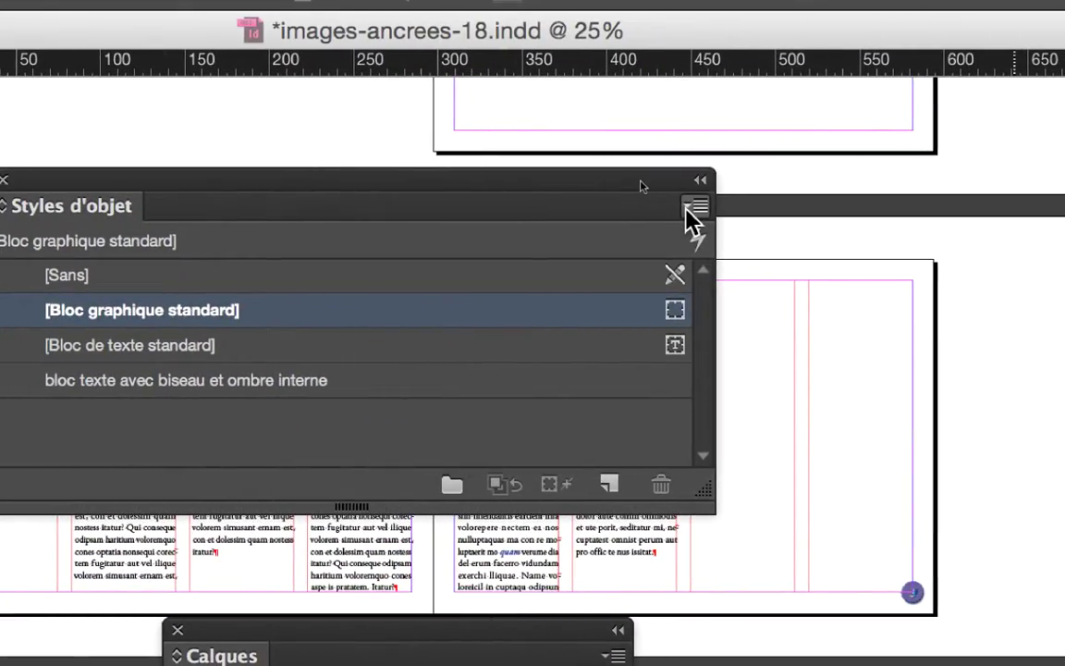
click(687, 207)
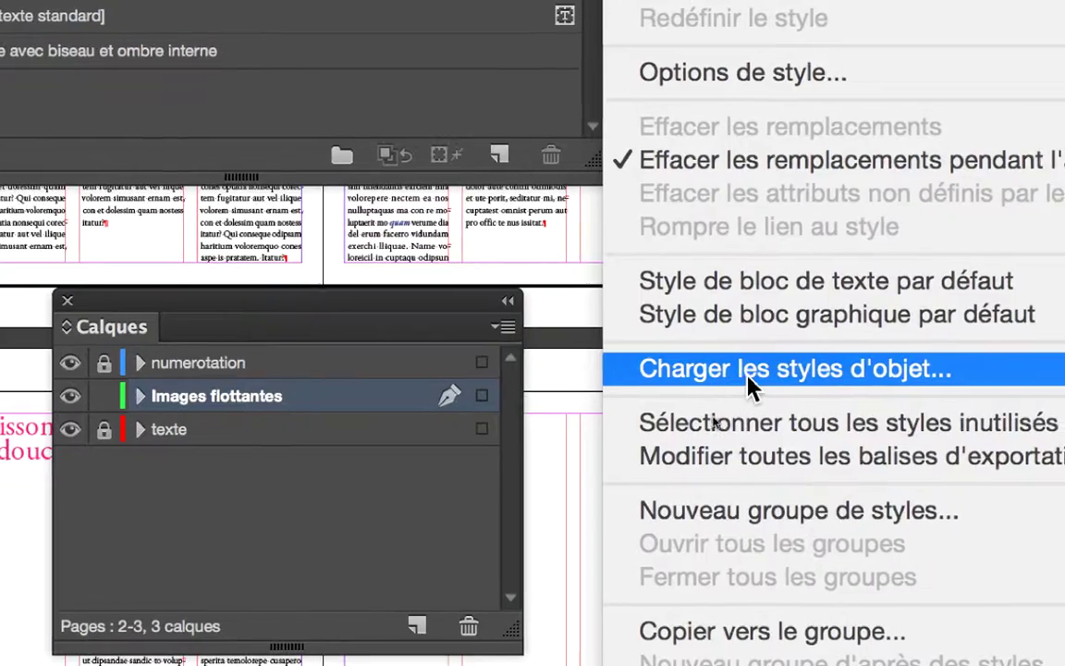
click(745, 375)
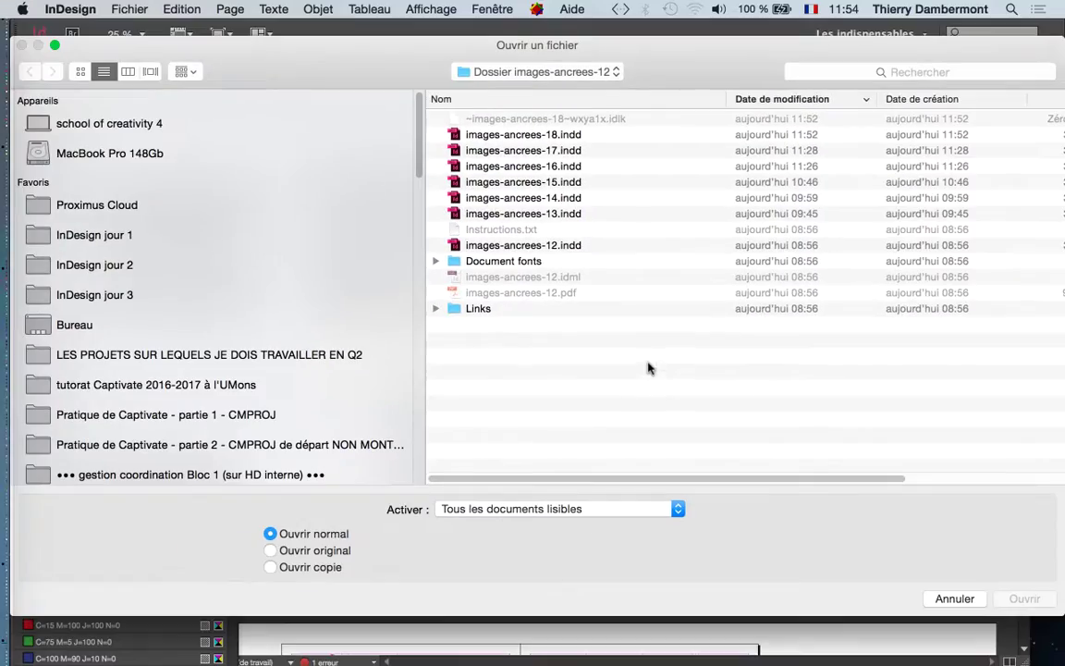
click(157, 235)
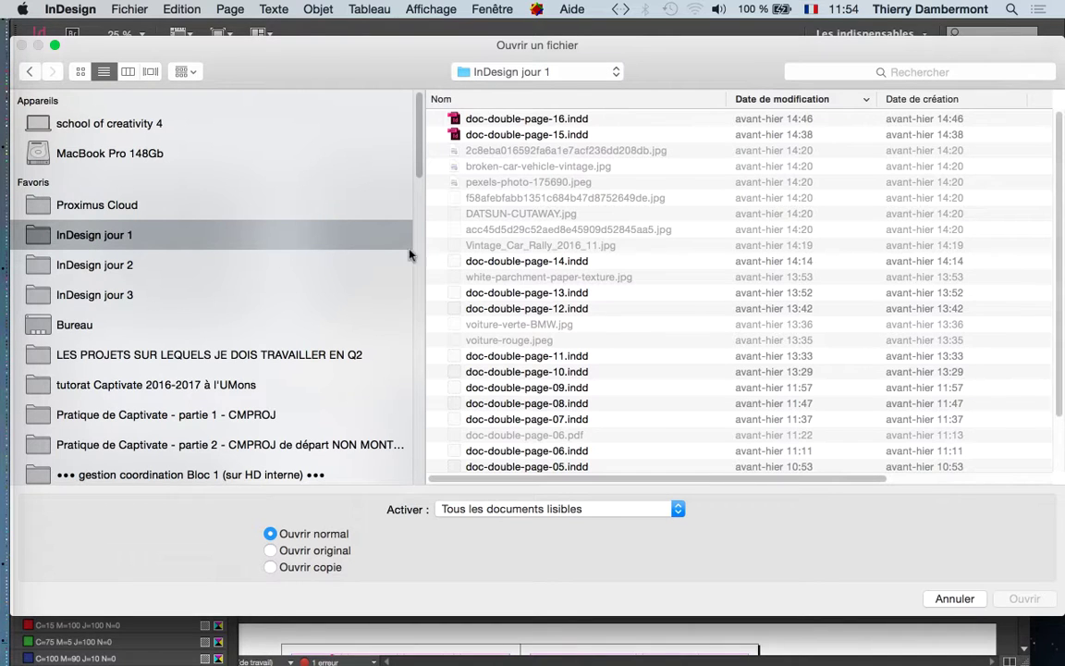
click(435, 99)
scroll(563, 297, down, 3)
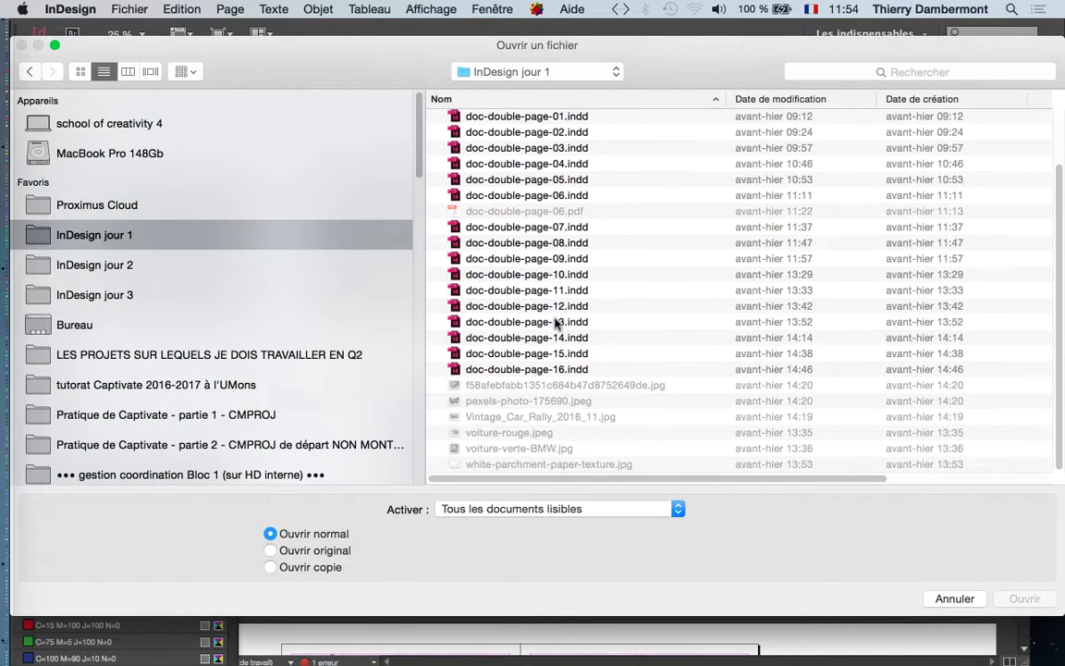
click(529, 369)
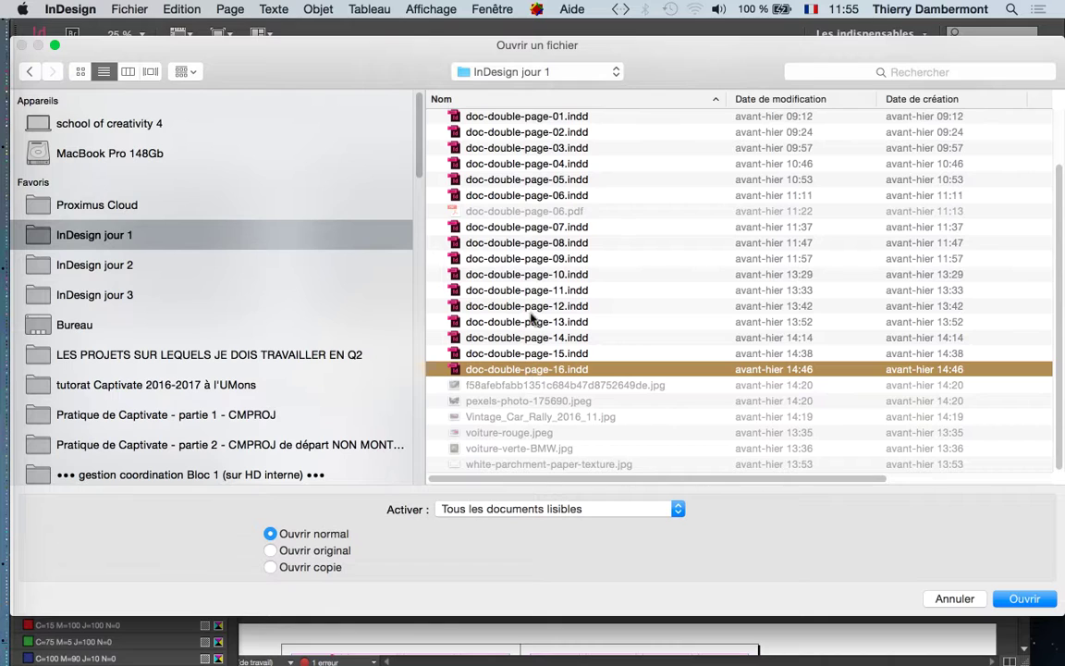
key(Return)
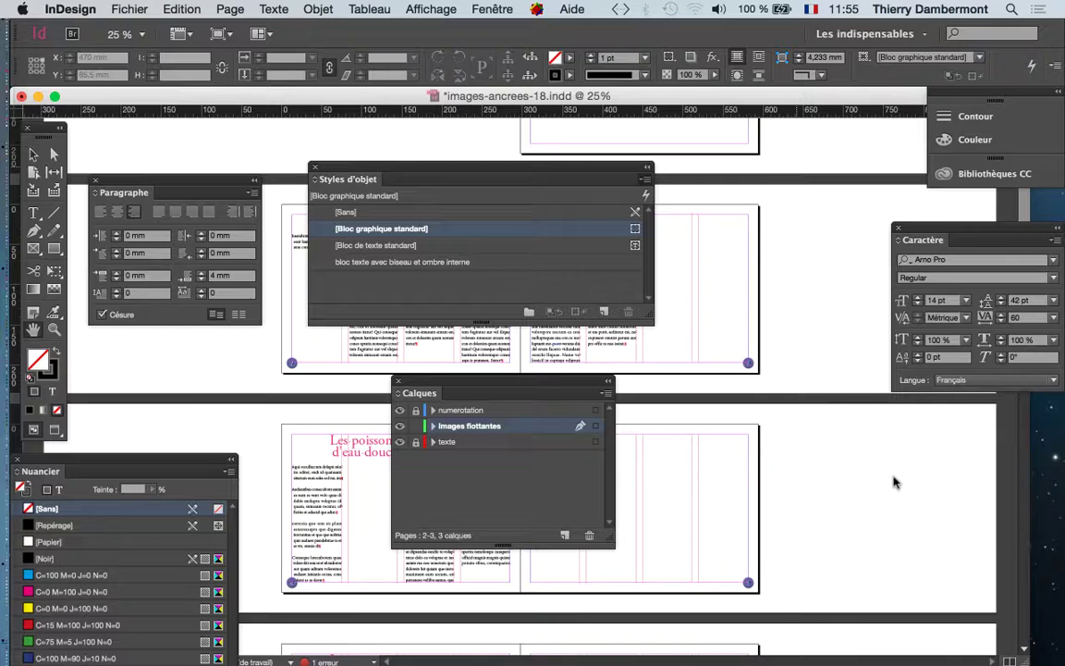
Step: Load object styles from doc-double-page-16.indd in the InDesign jour 1 folder
click(646, 180)
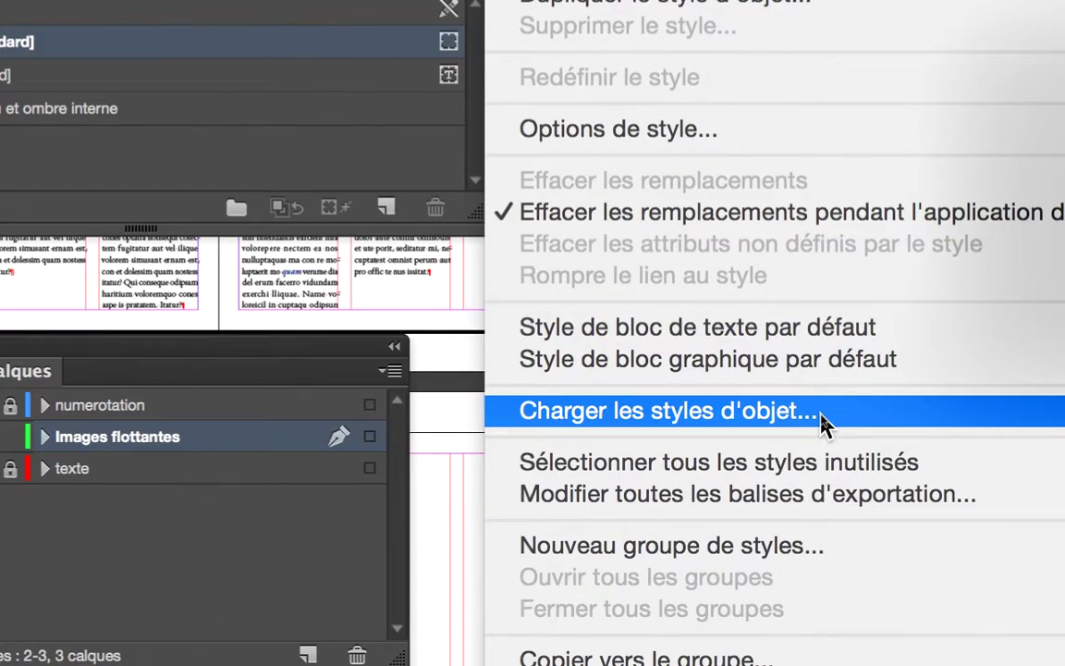
click(821, 414)
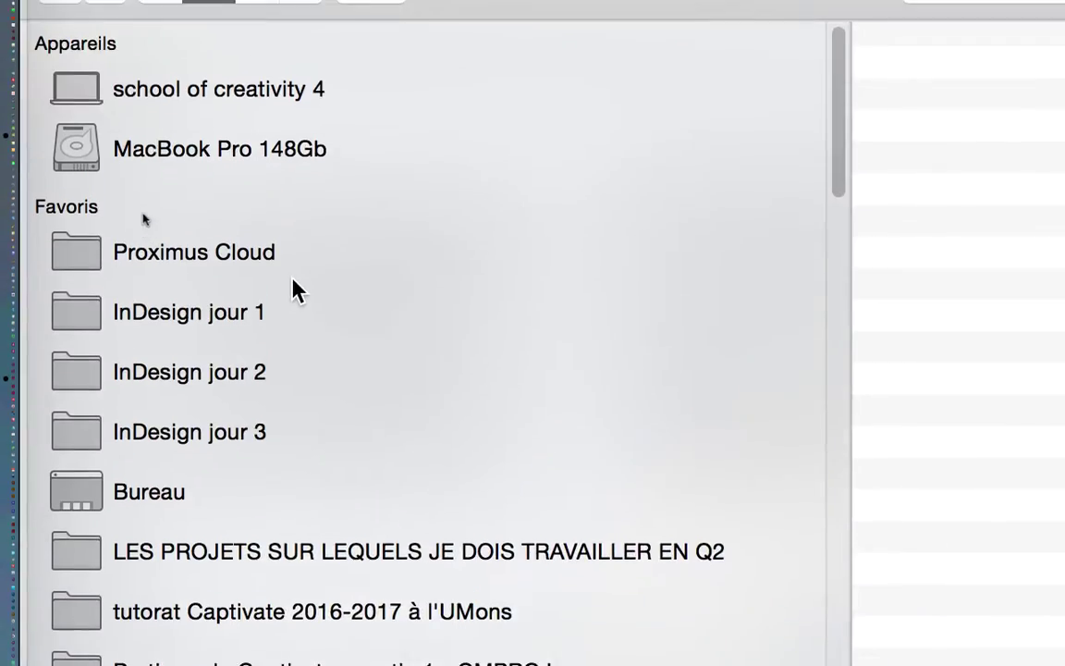
click(286, 312)
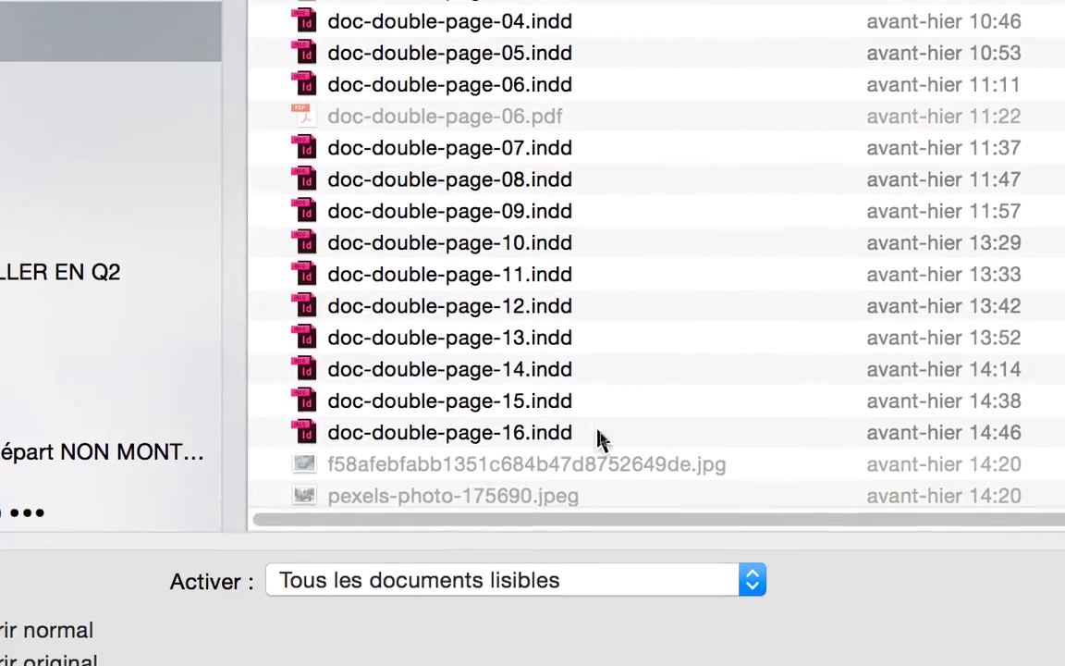
scroll(601, 545, down, 4)
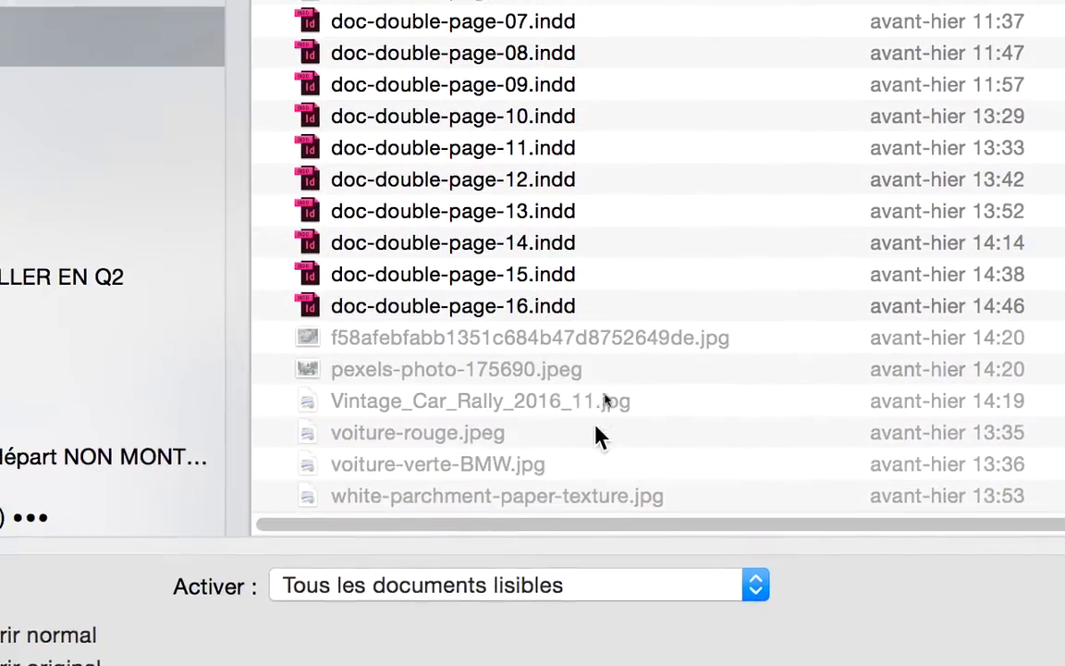
click(605, 388)
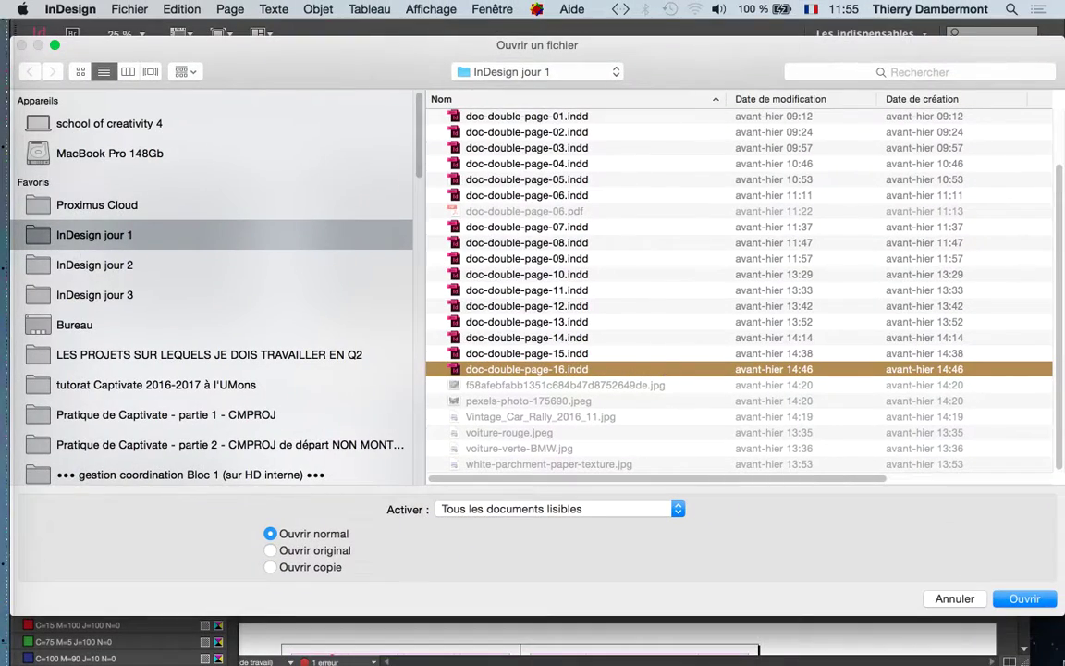
key(Return)
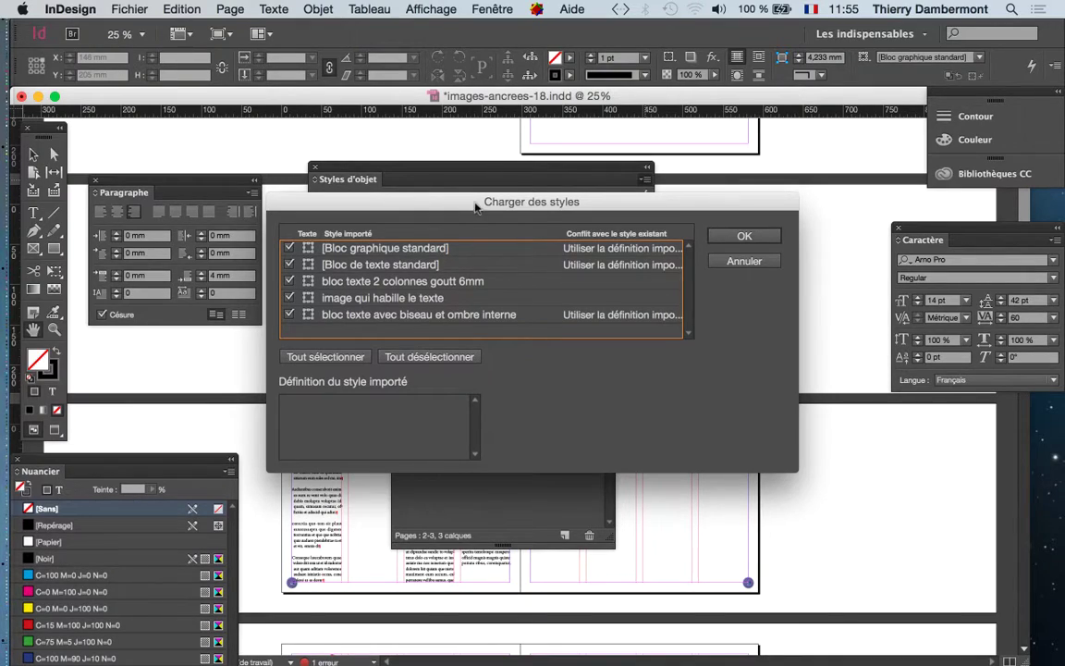
Step: Exclude every style except image qui habille le texte from the load and import that object style
drag(415, 202, 577, 103)
key(alt)
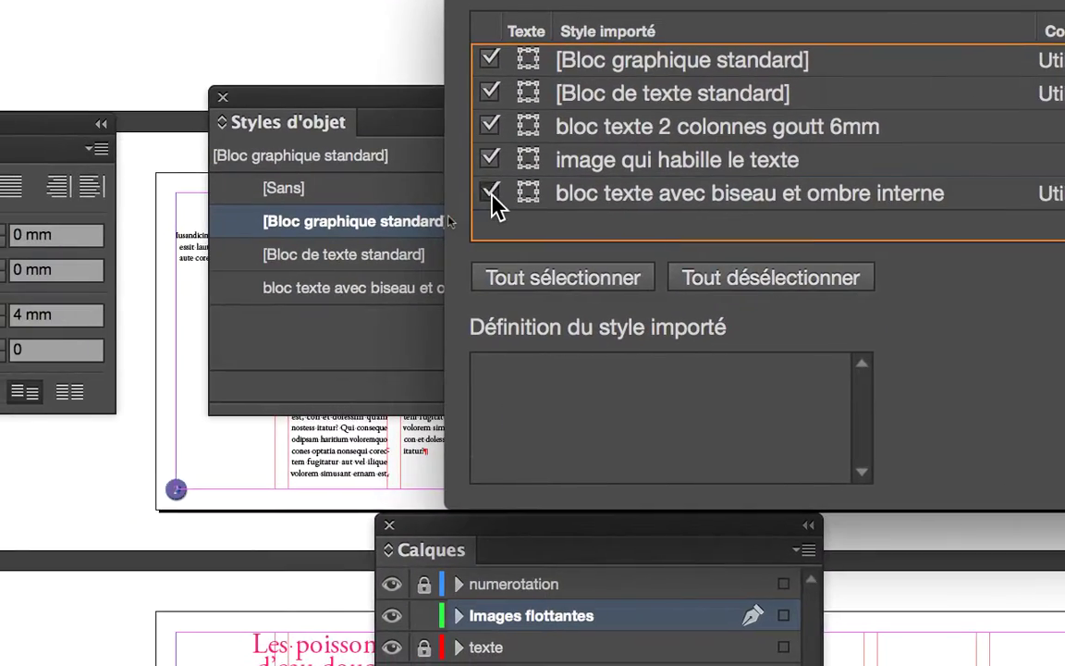
click(490, 194)
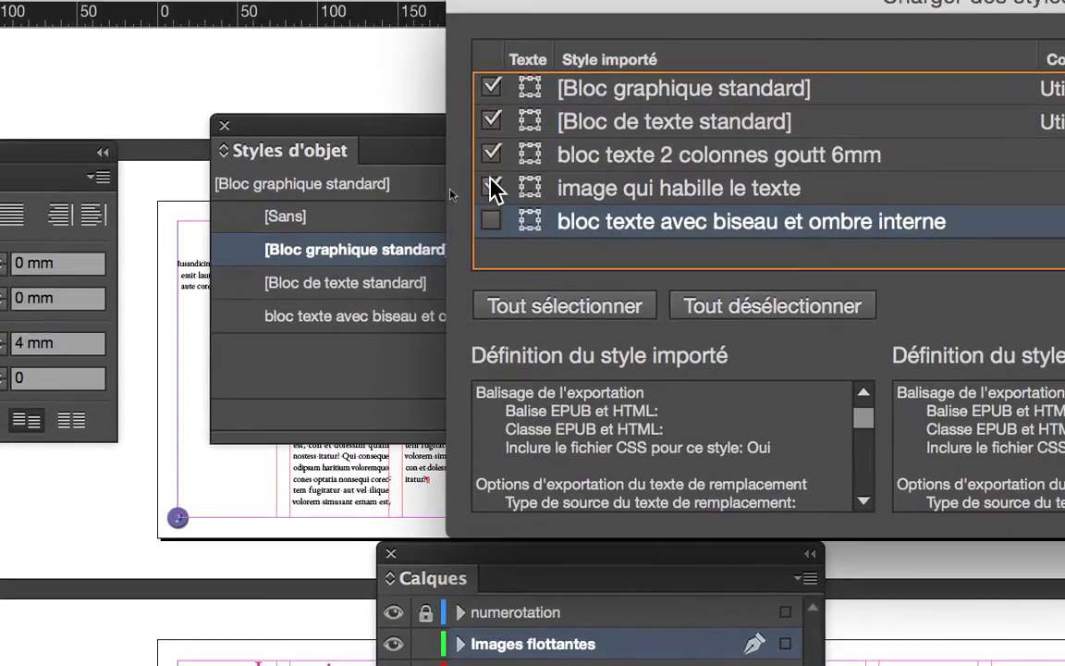
click(490, 126)
click(490, 94)
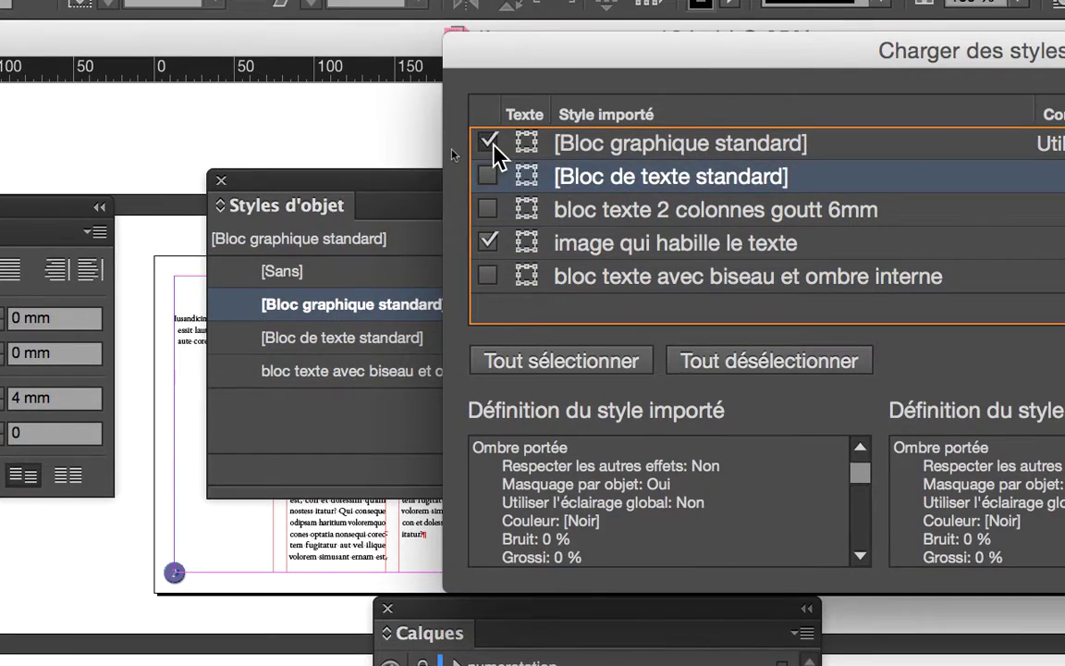
click(490, 143)
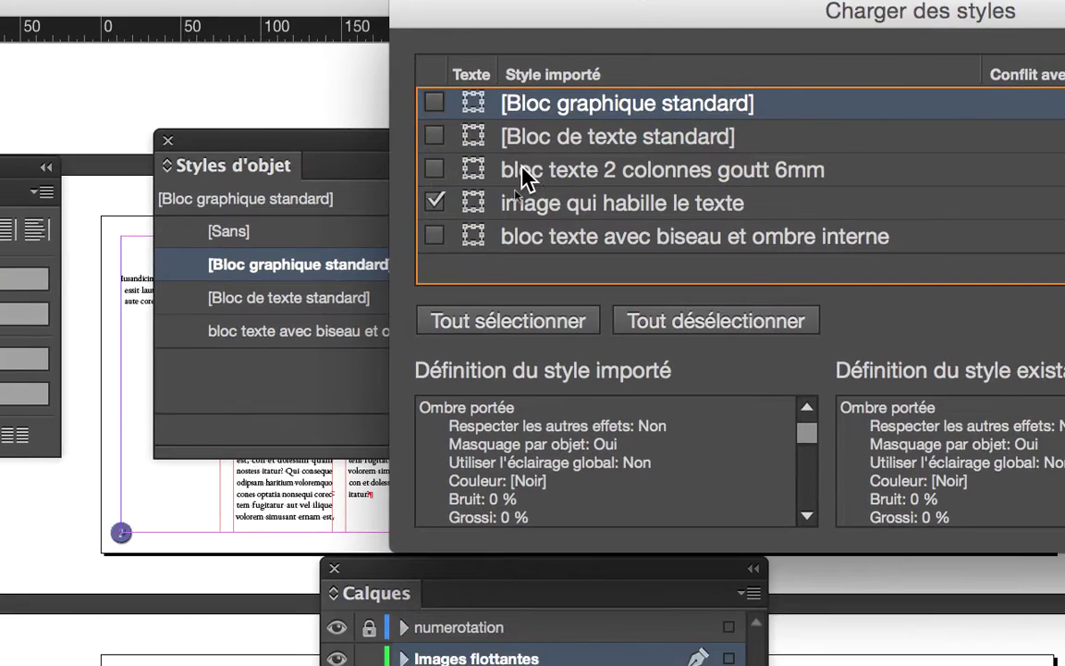
click(652, 244)
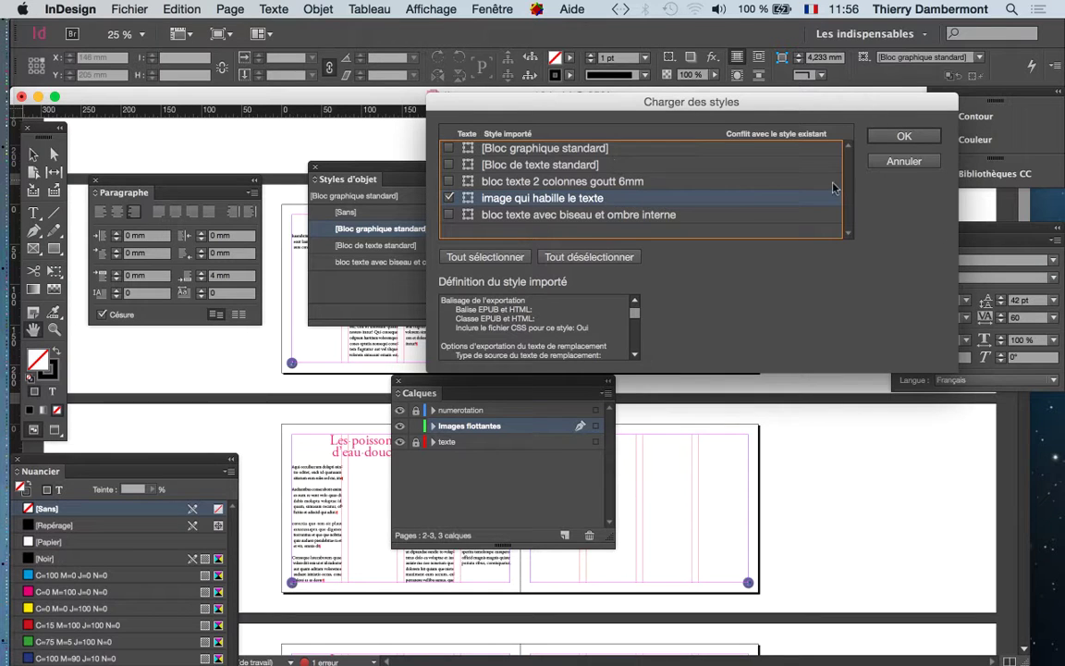
click(903, 136)
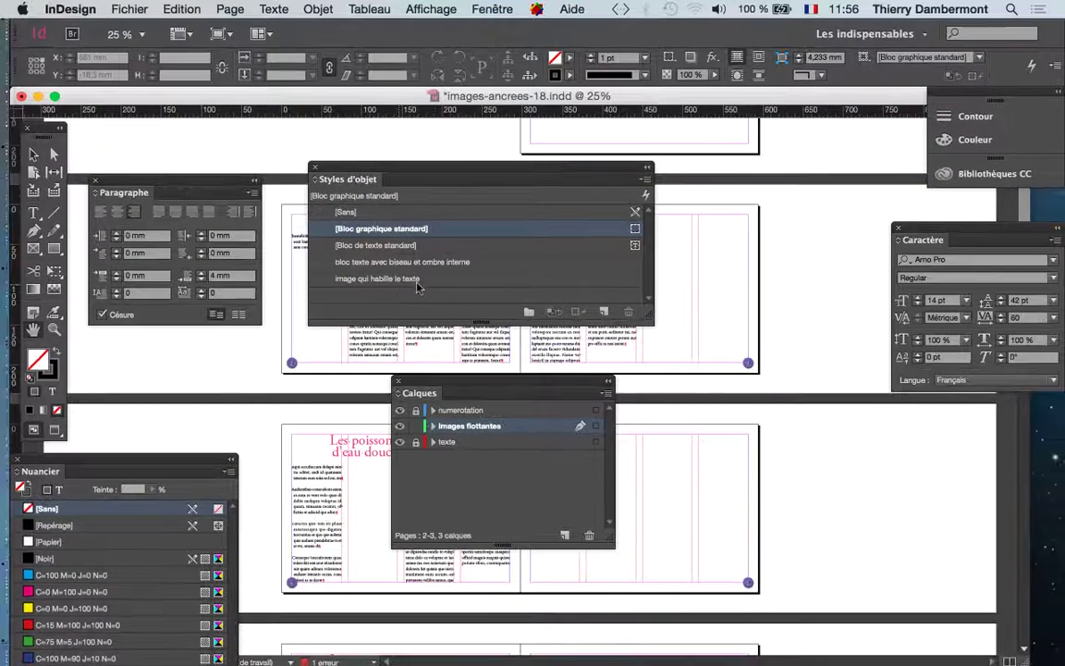
Step: Close the object styles list and move the Calques panel off the poissons d'eau douce spread
click(315, 167)
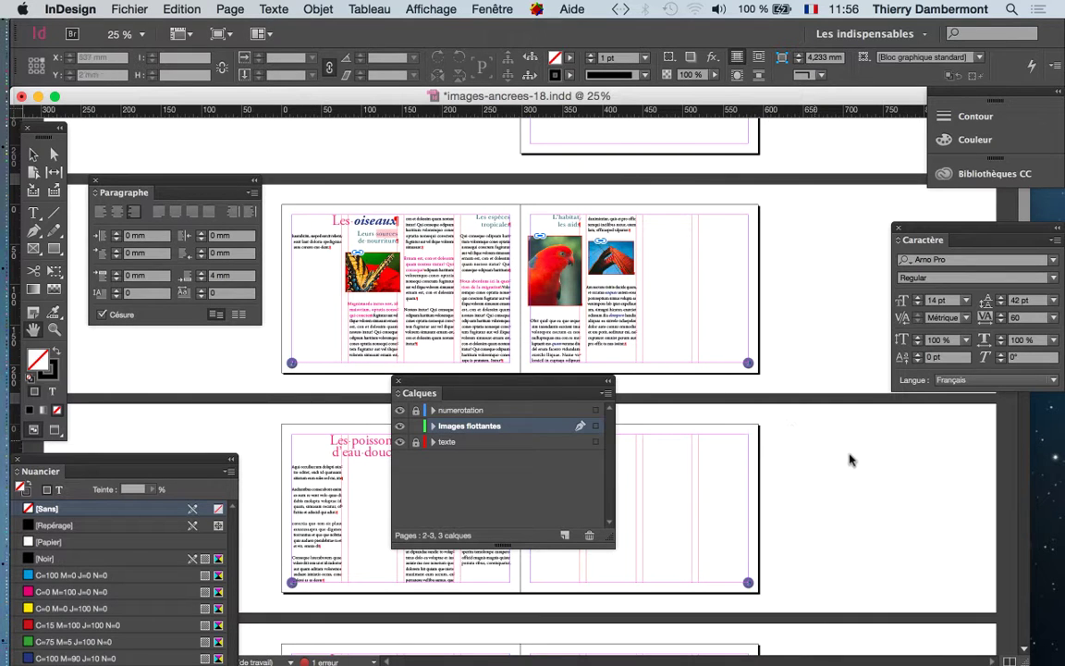
drag(771, 422, 725, 385)
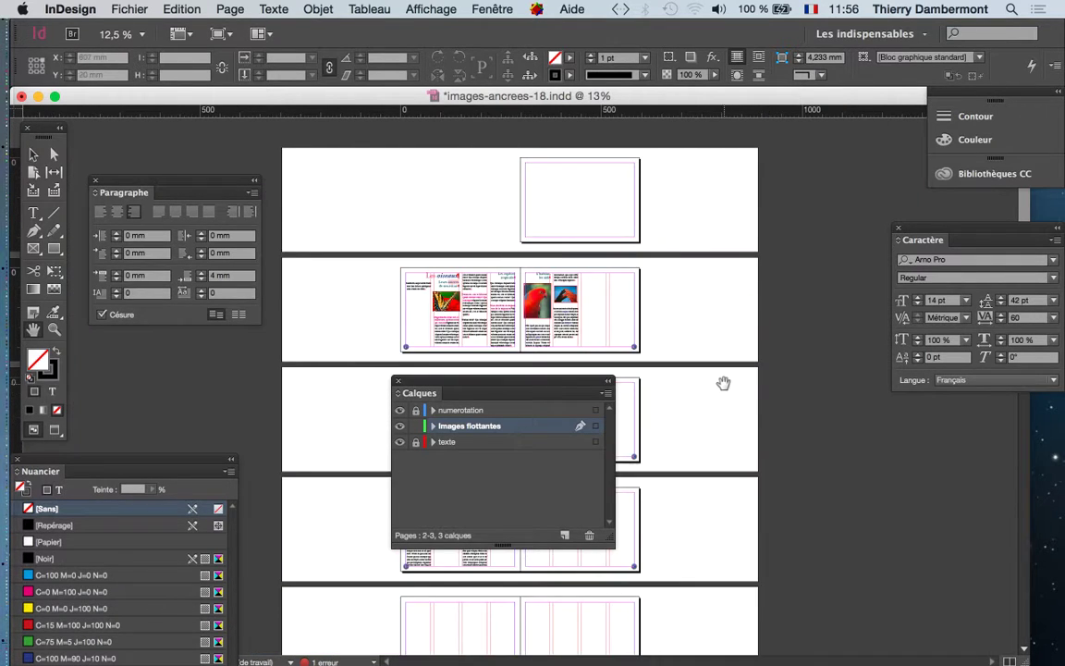
drag(513, 396, 196, 404)
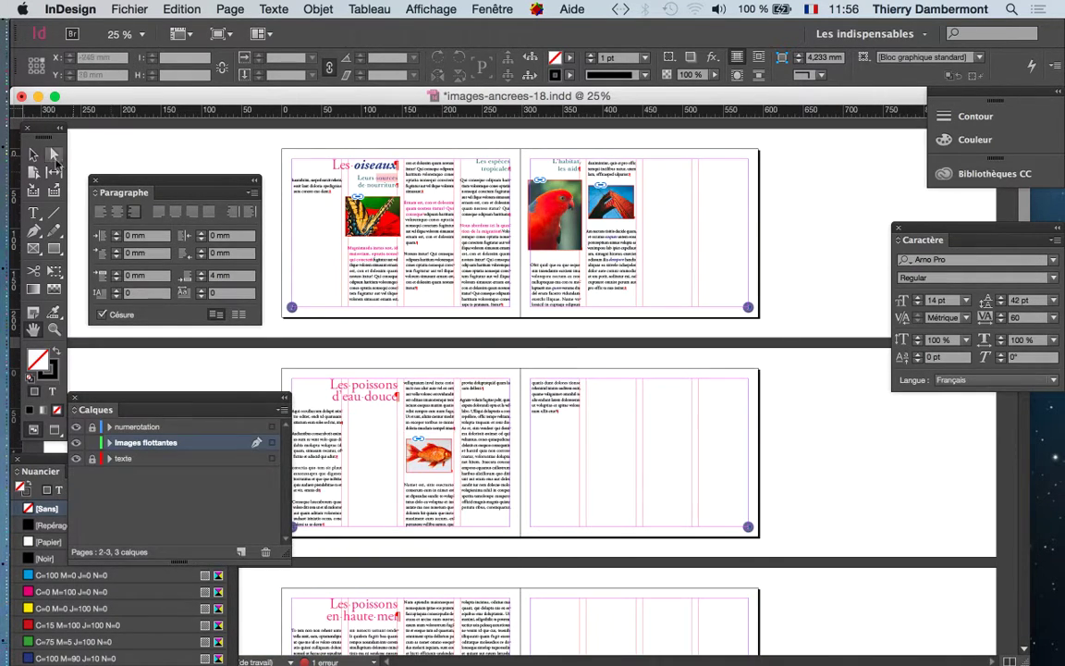
click(116, 9)
click(153, 237)
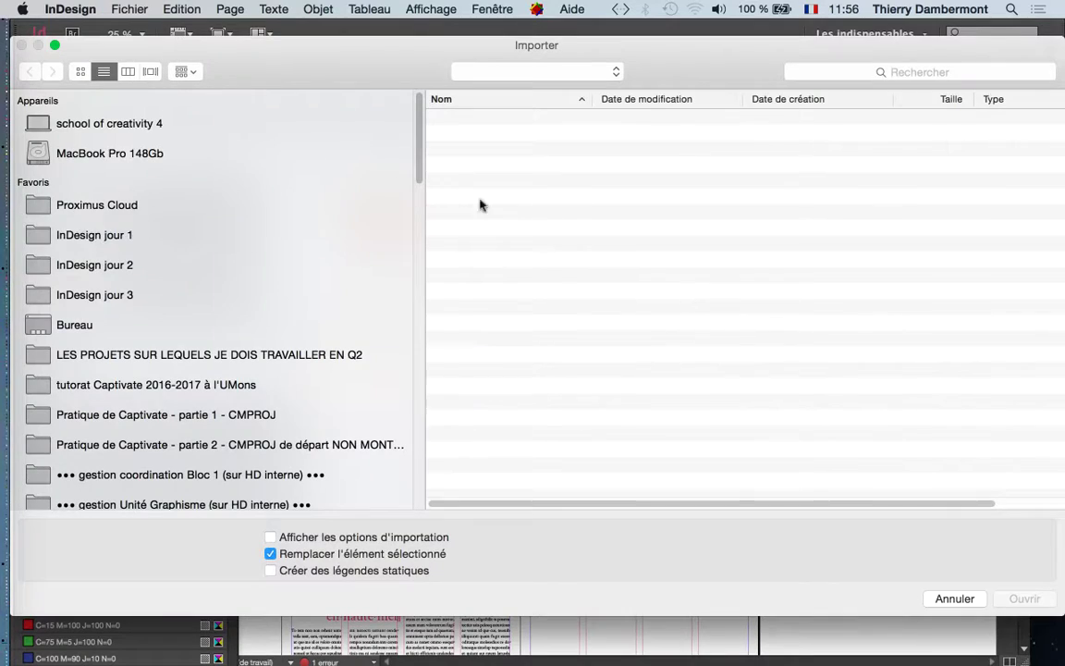
click(208, 235)
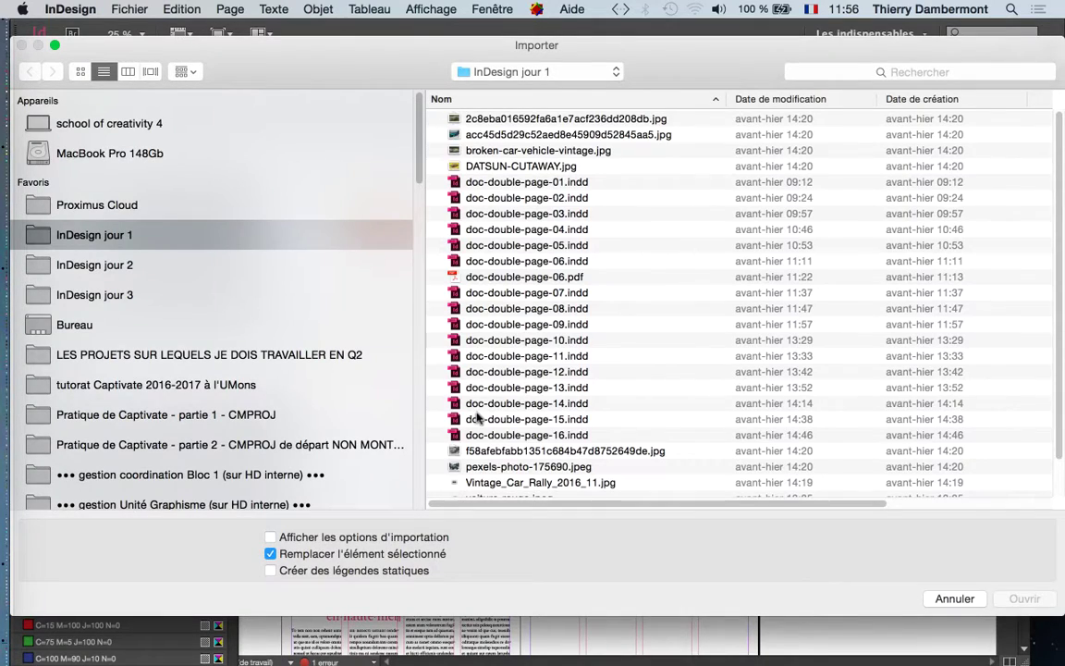
click(962, 599)
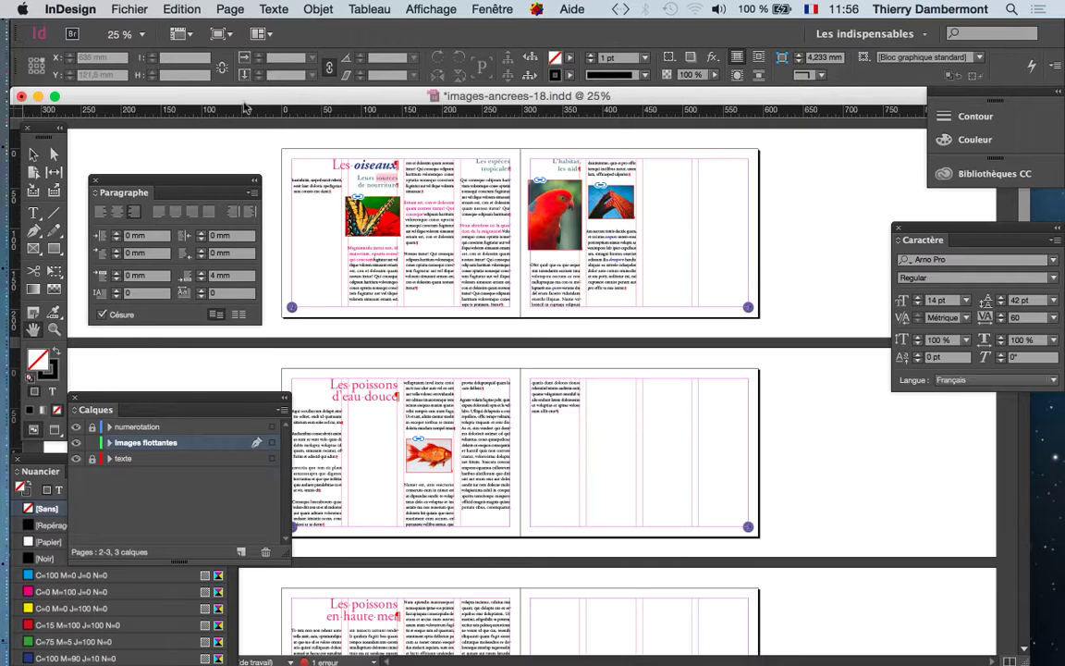
Step: Import the six images from f58afebfabb1351c684b47d8752649de.jpg through white-parchment-paper-texture.jpg in the InDesign jour 1 folder
click(129, 9)
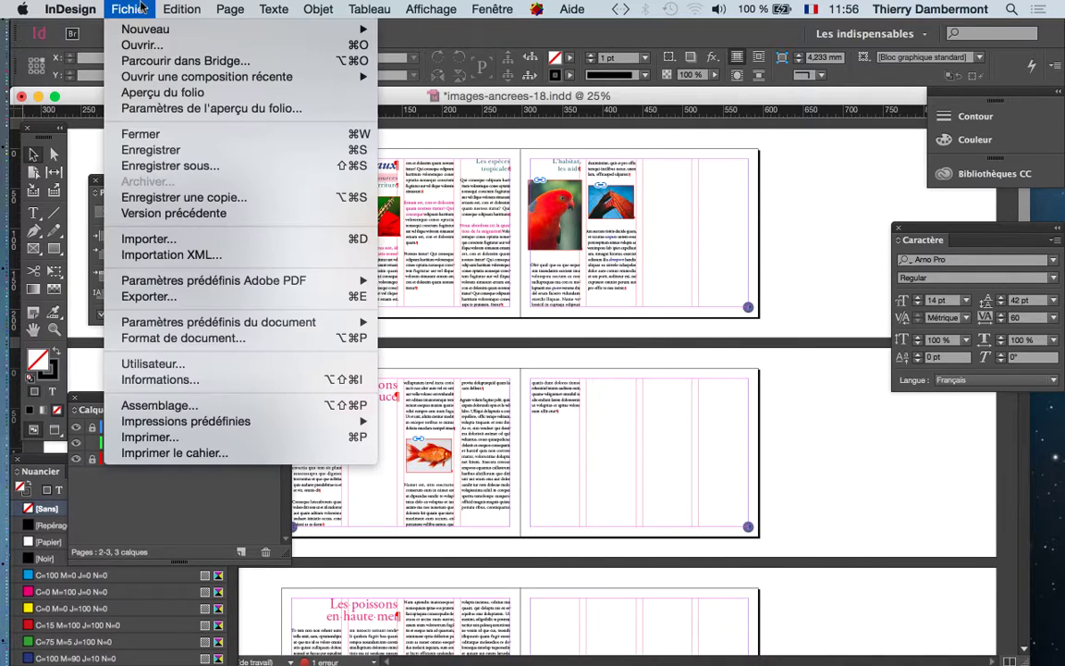
click(182, 243)
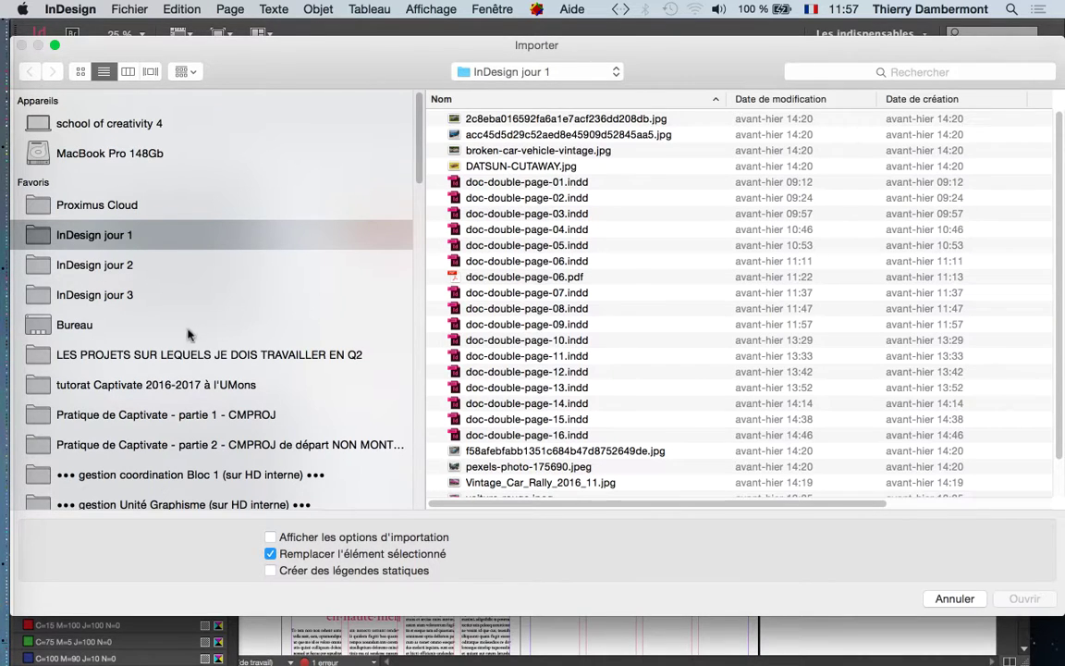
scroll(521, 268, down, 3)
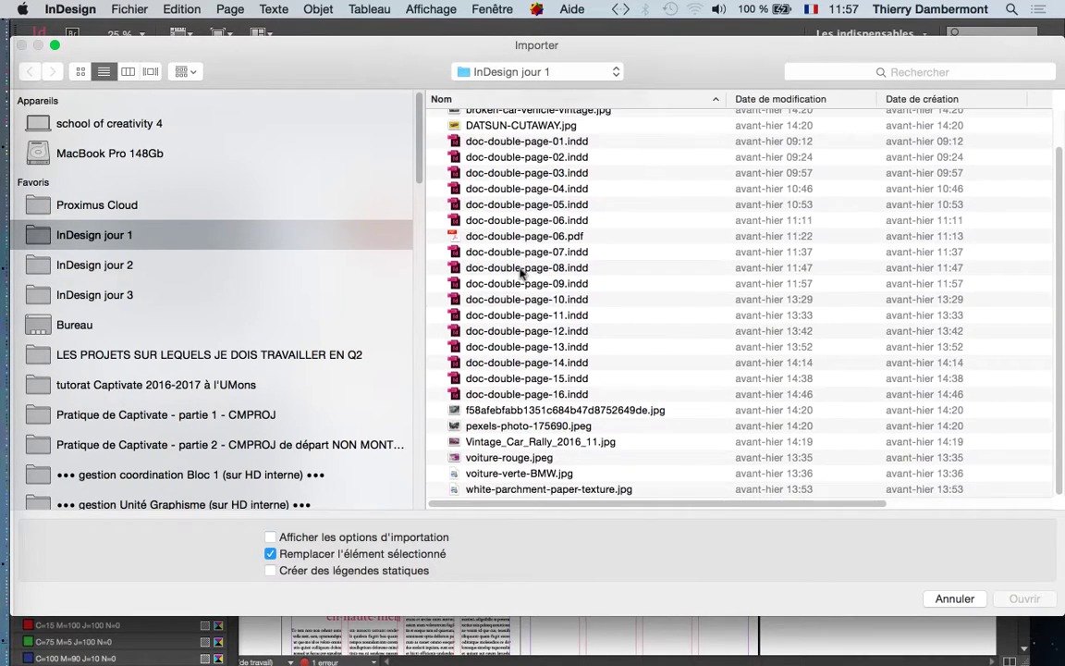
click(549, 442)
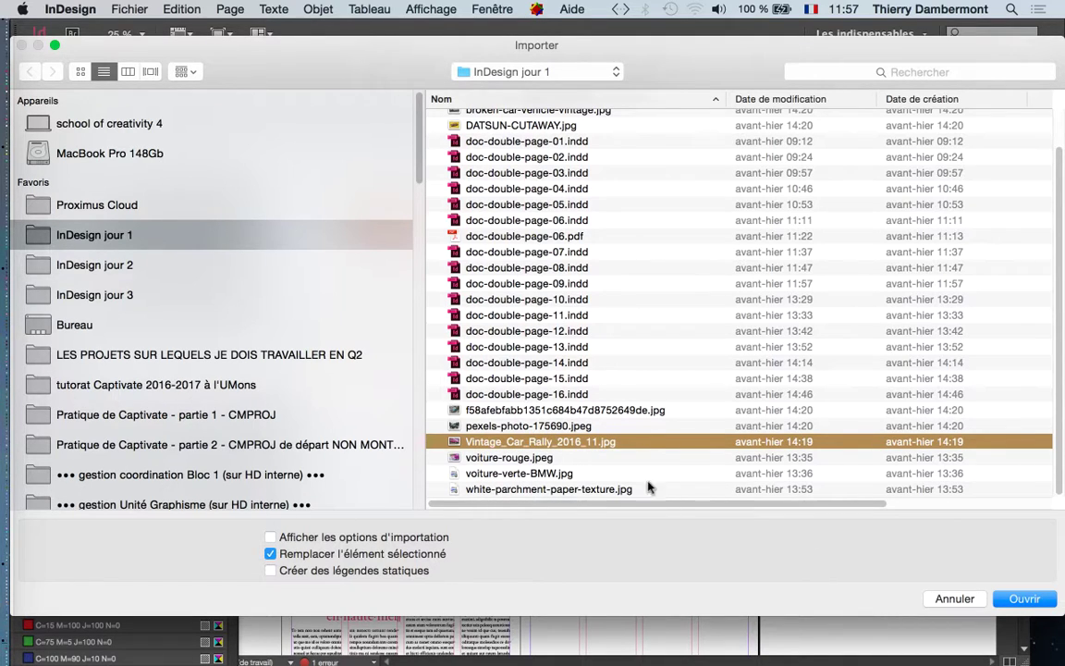
click(599, 473)
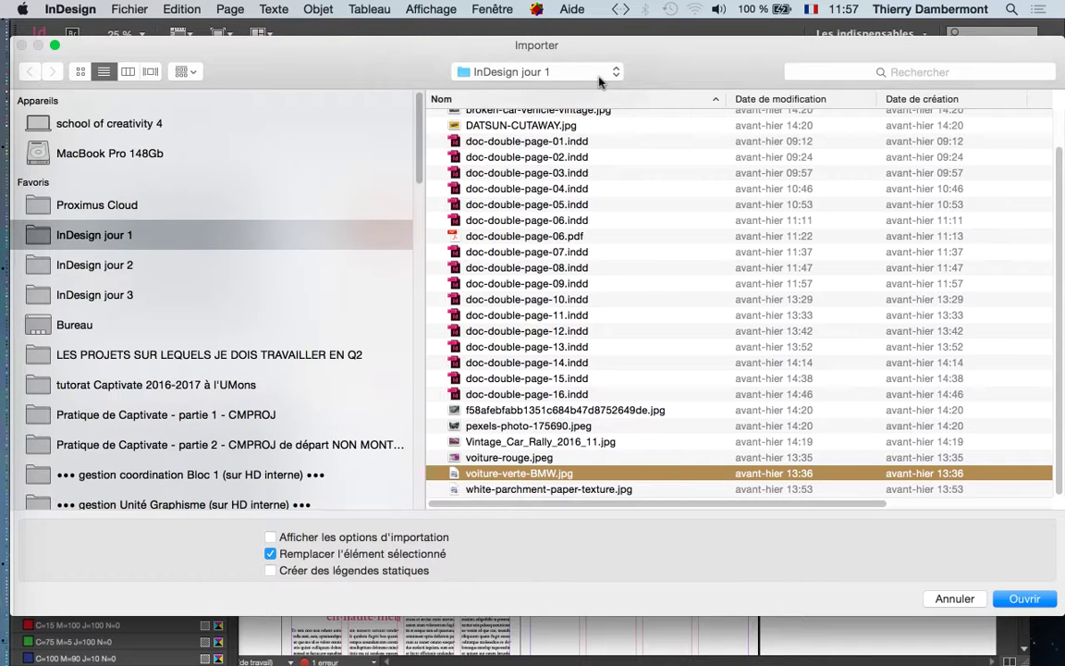
click(493, 410)
shift+click(553, 488)
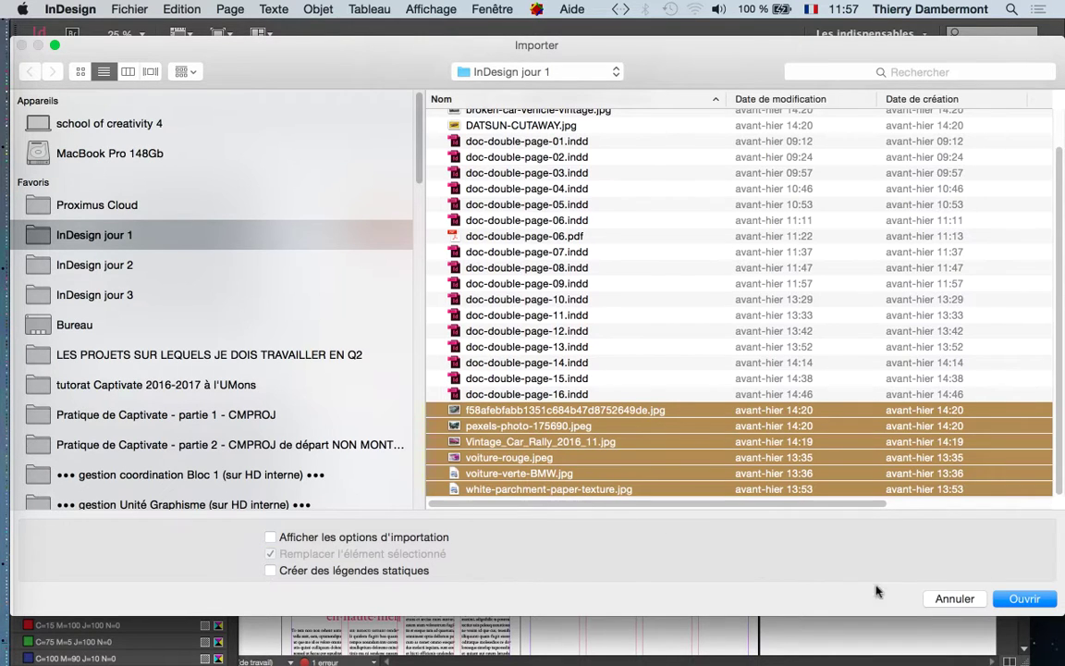
click(1022, 599)
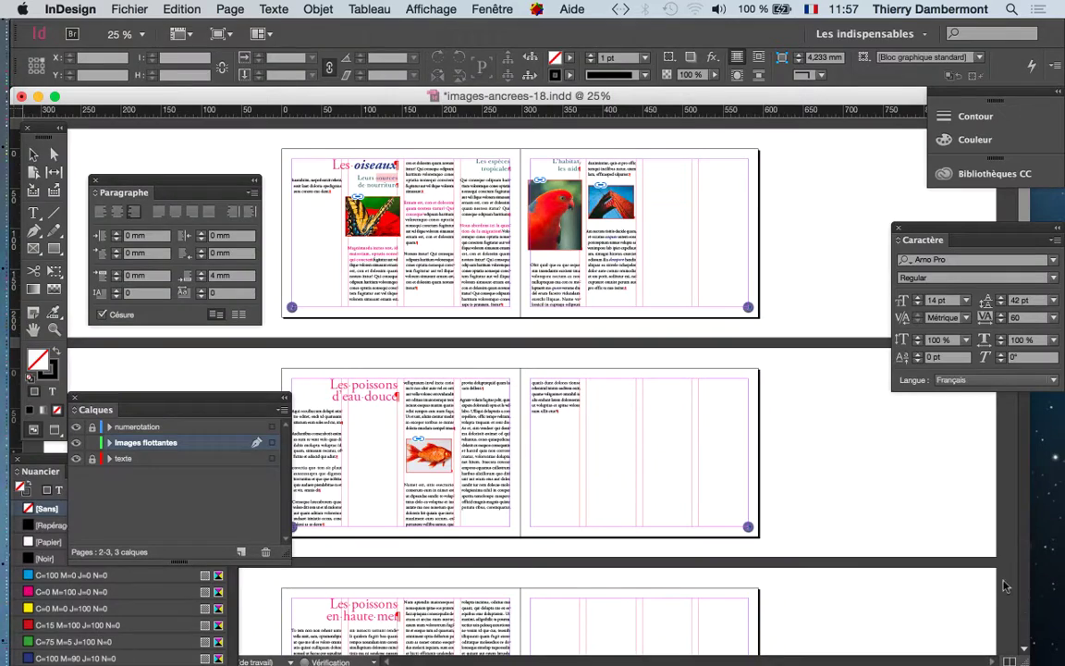
Step: Place the pink Beetle to the right of the oiseaux spread and the blue car to its left, moving the Paragraphe panel aside
drag(773, 159, 888, 237)
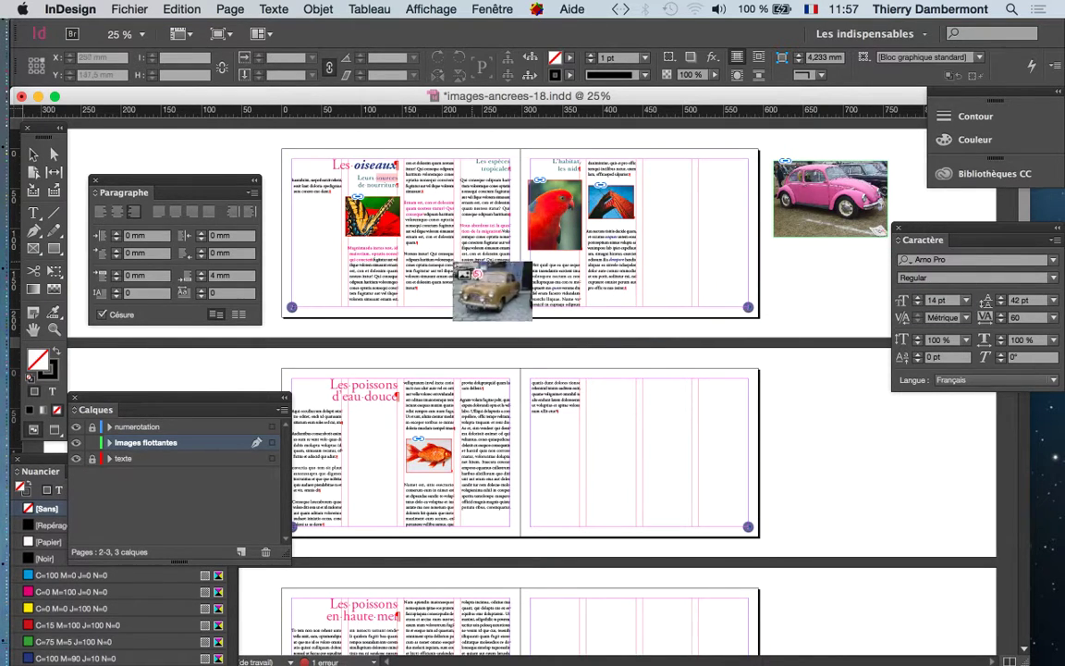
click(122, 163)
drag(216, 178, 698, 510)
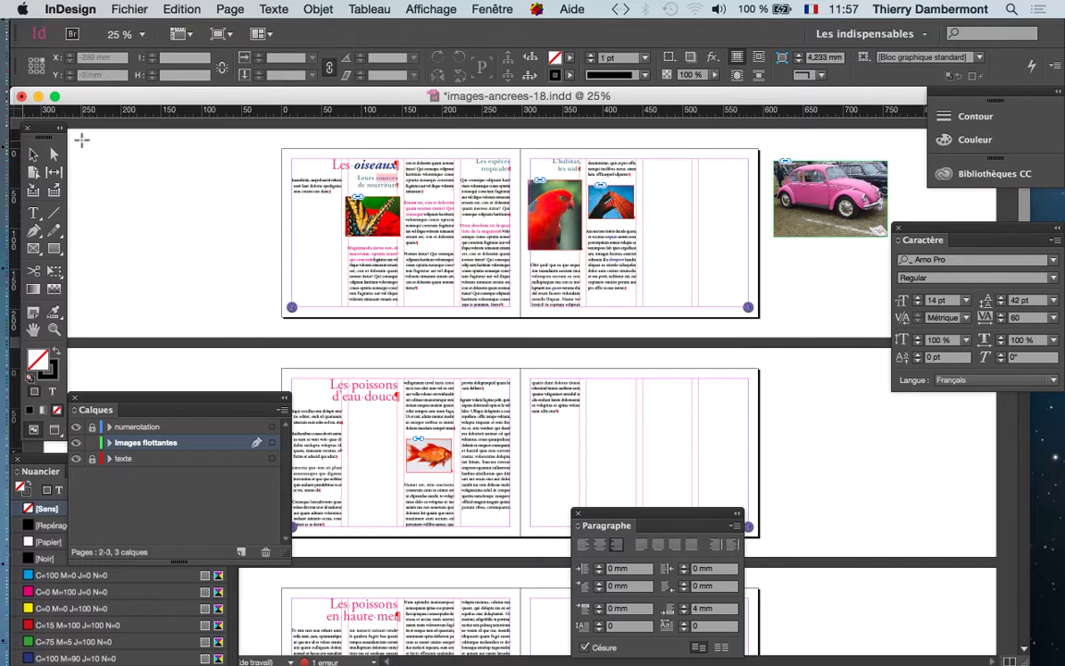
drag(80, 137, 258, 273)
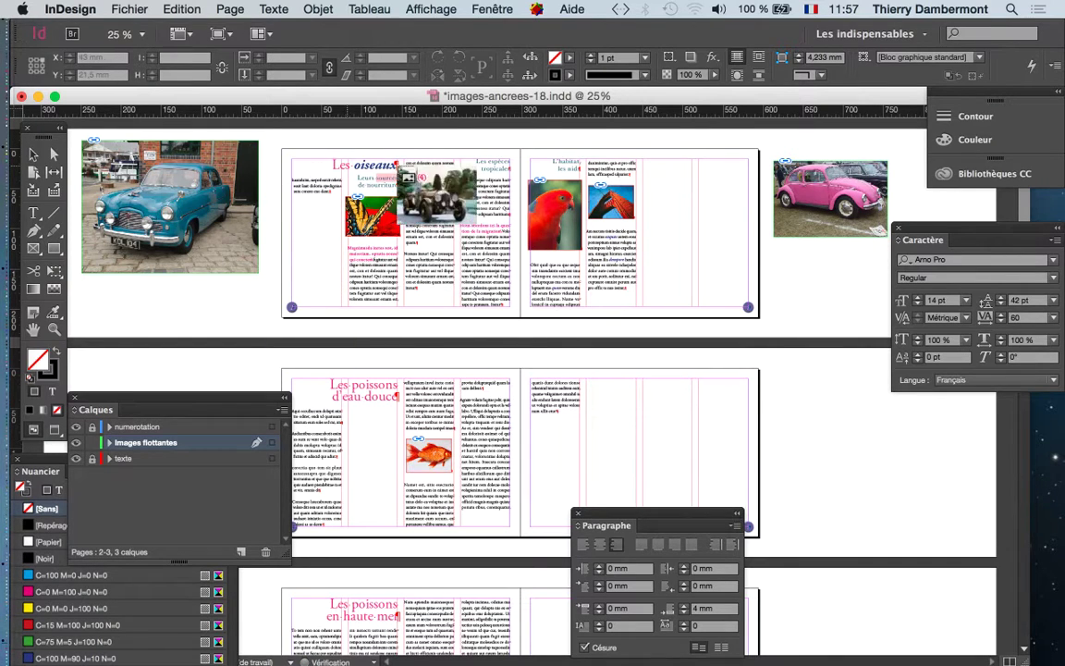
Step: Place the dark vintage car, about 227 × 171 mm, right of the poissons d'eau douce spread and the red car left, moving covering panels aside
drag(784, 376, 967, 513)
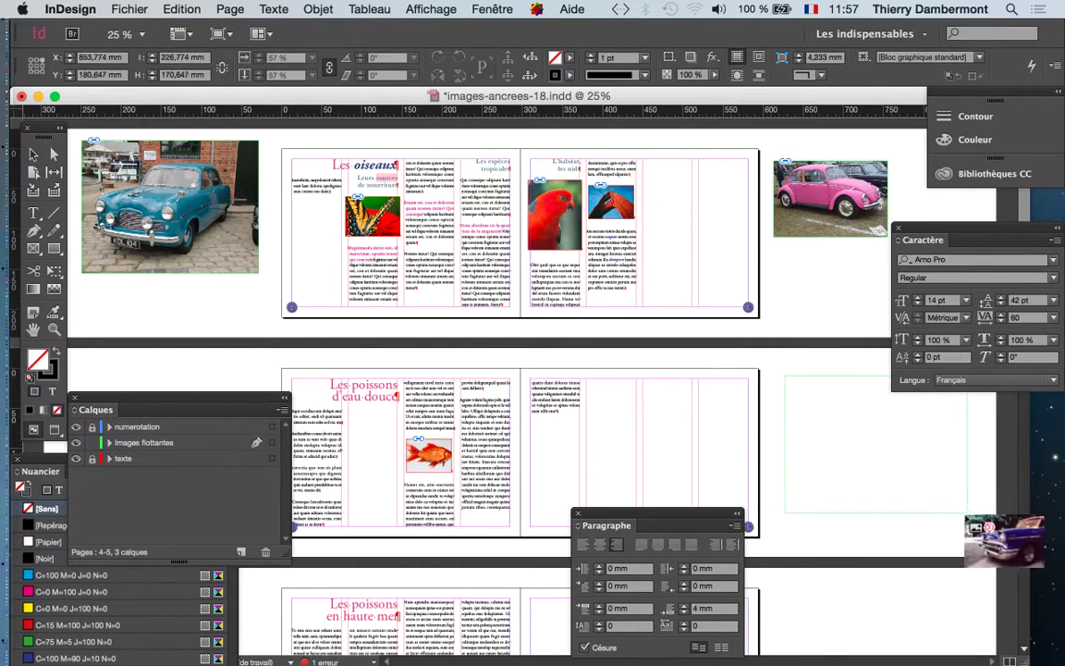
drag(222, 409, 472, 522)
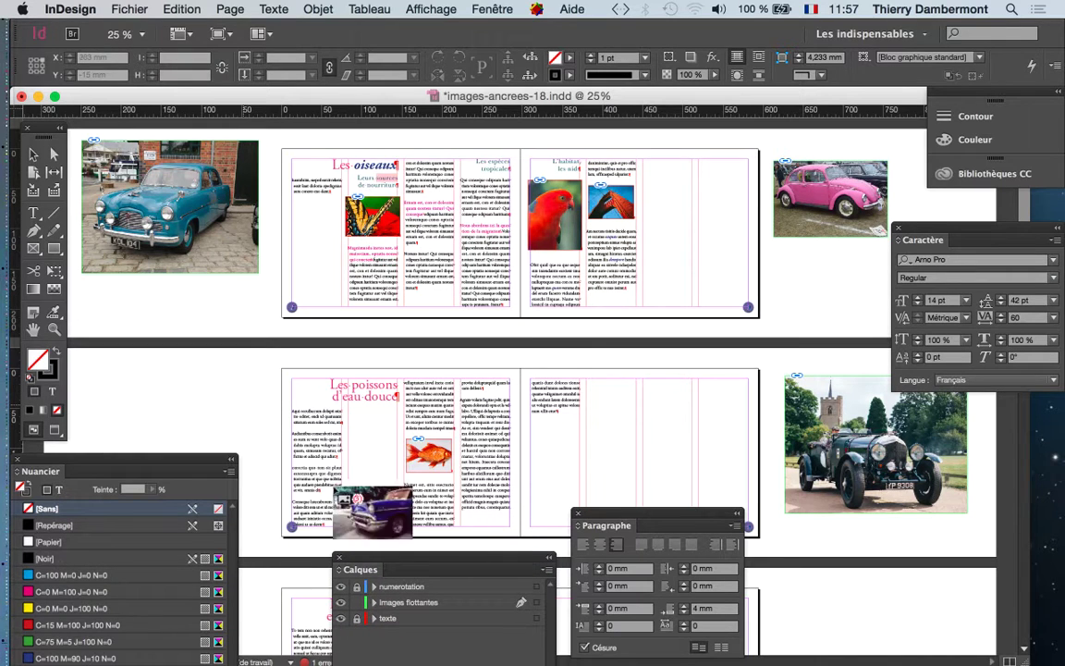
drag(78, 373, 250, 486)
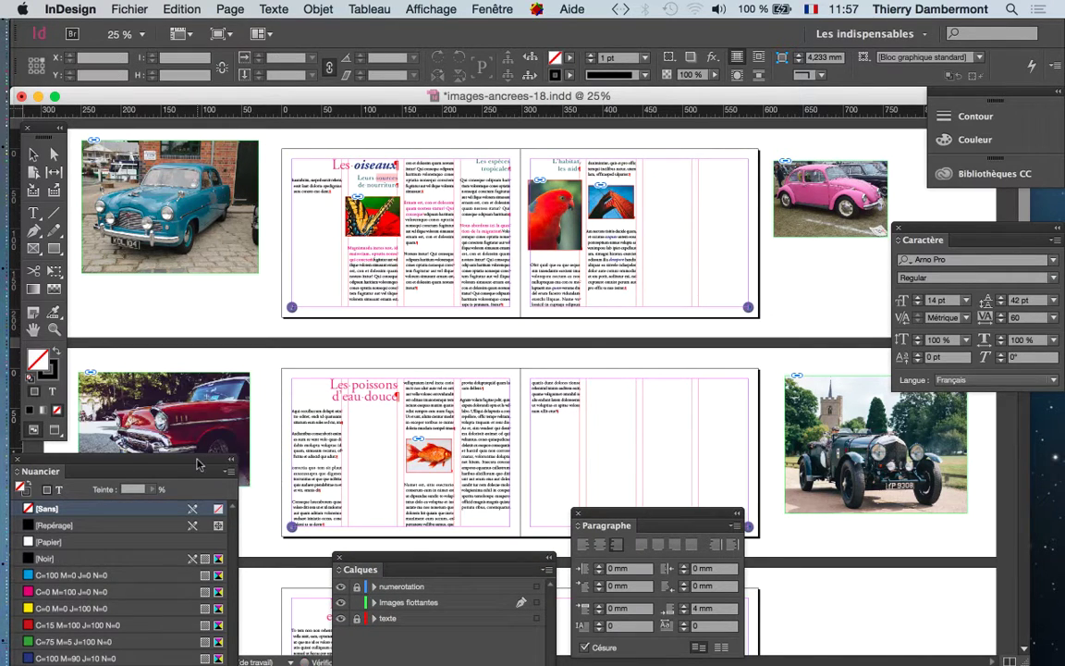
drag(166, 472, 143, 551)
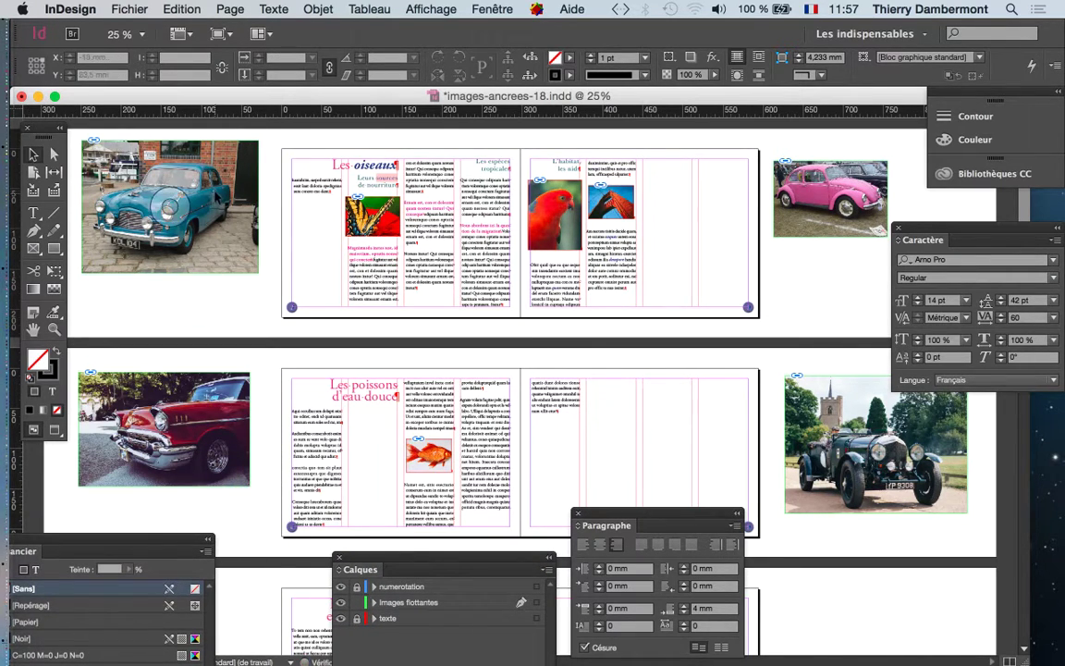
Step: Wrap text around the bounding box of both floating car images on the oiseaux spread, and close the text wrap options
key(super+a)
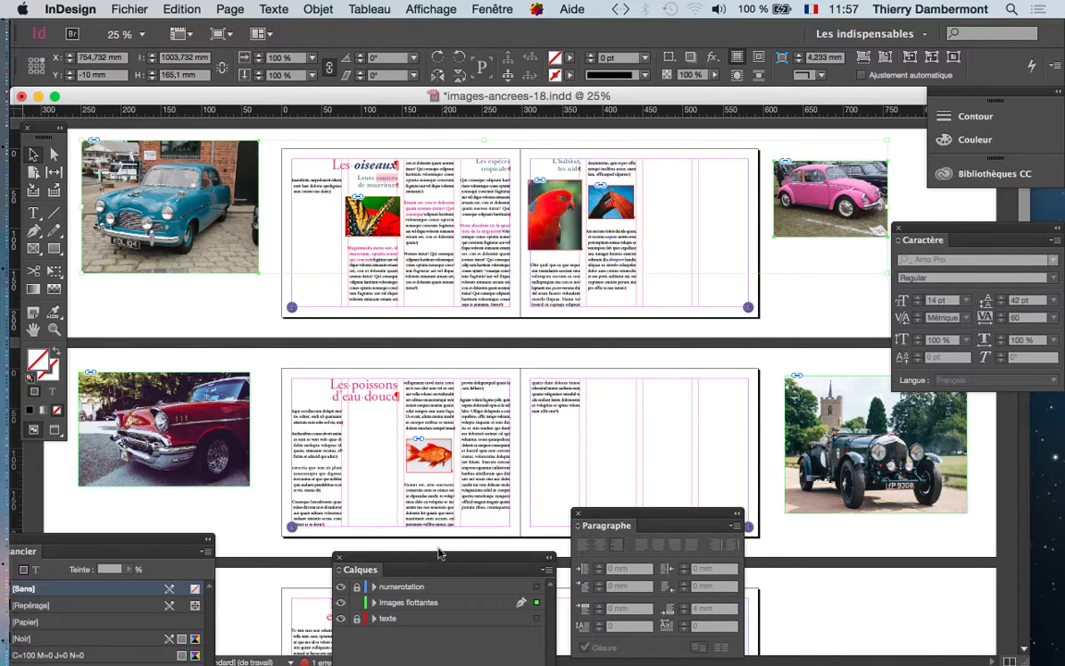
drag(154, 545, 184, 496)
click(492, 10)
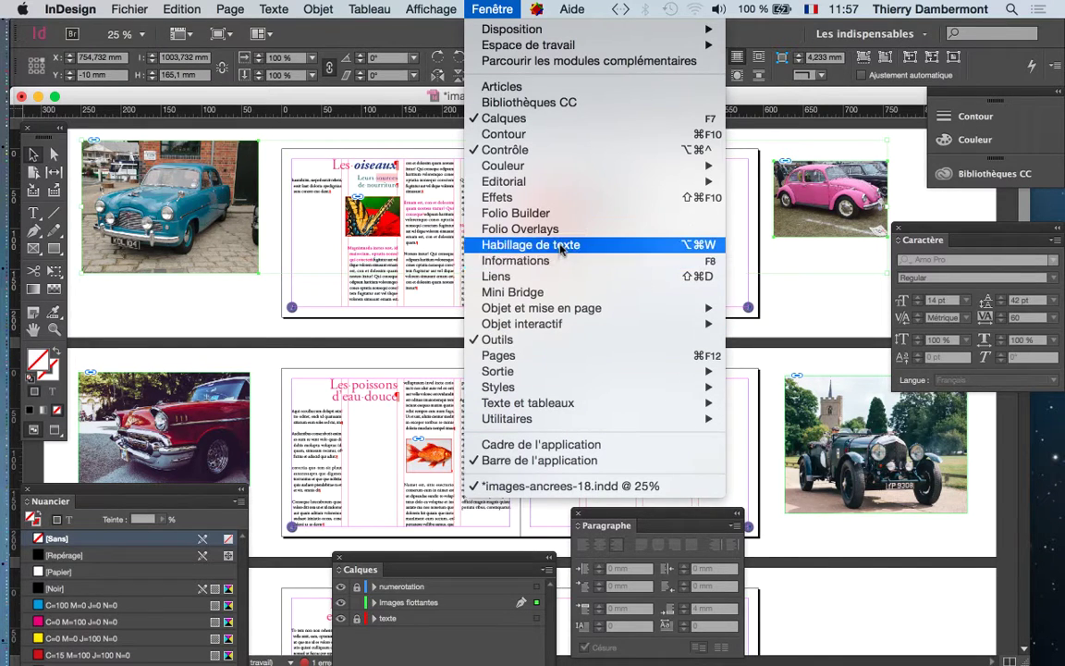
click(532, 244)
drag(486, 251, 348, 175)
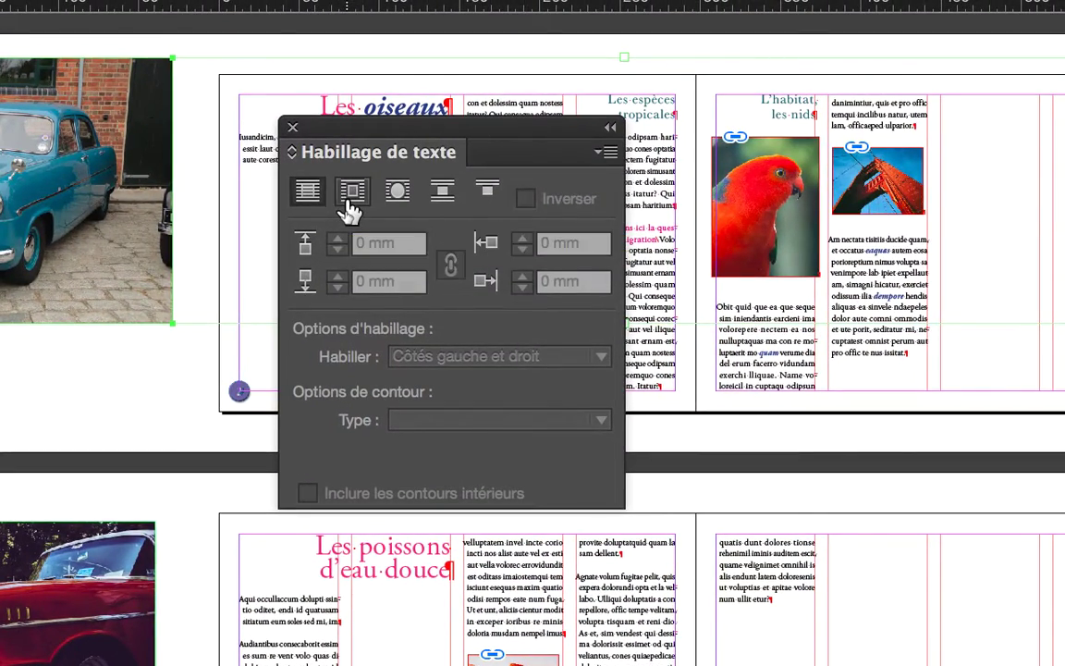
click(350, 199)
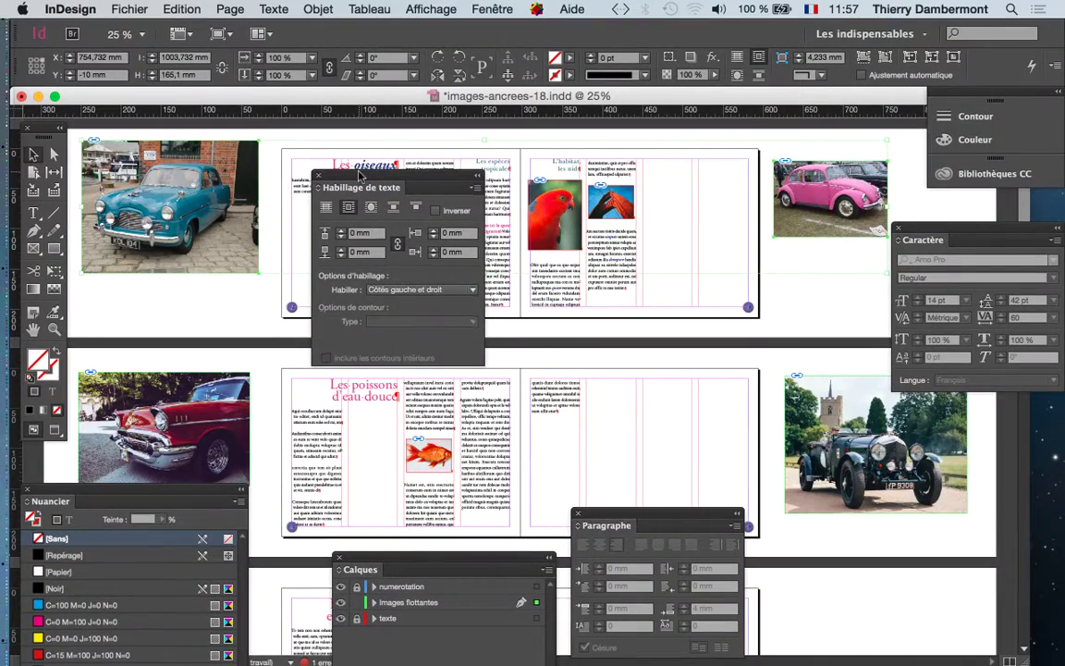
drag(361, 170, 346, 190)
key(super+alt+w)
Step: Apply the image qui habille le texte object style to the selected car images and close the object styles list
click(492, 9)
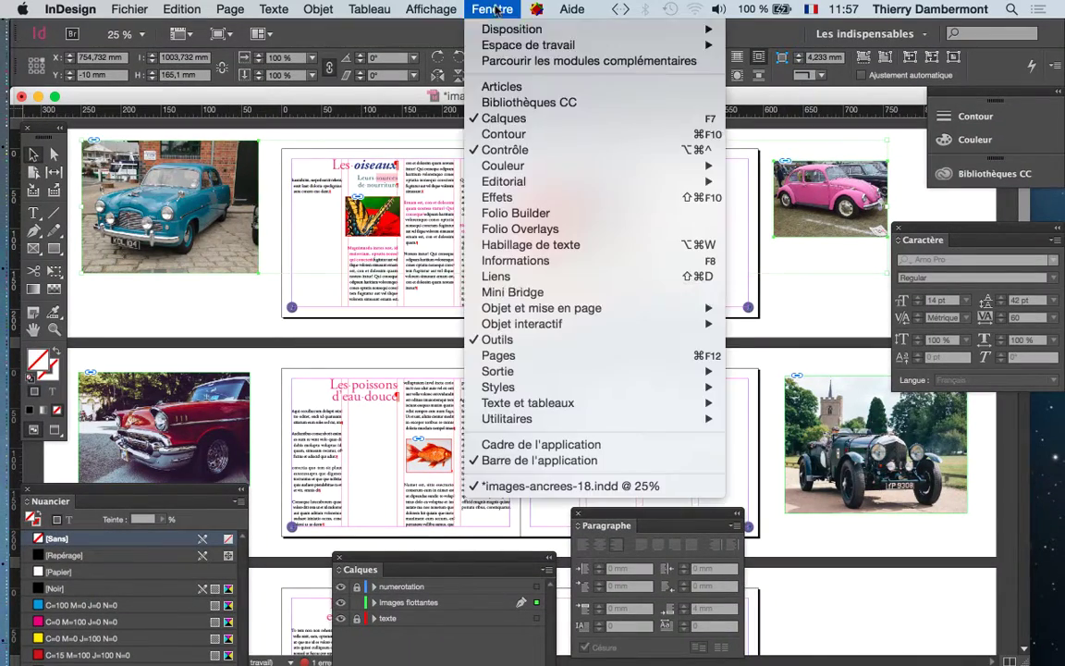
mouse_move(541, 416)
mouse_move(537, 386)
click(782, 386)
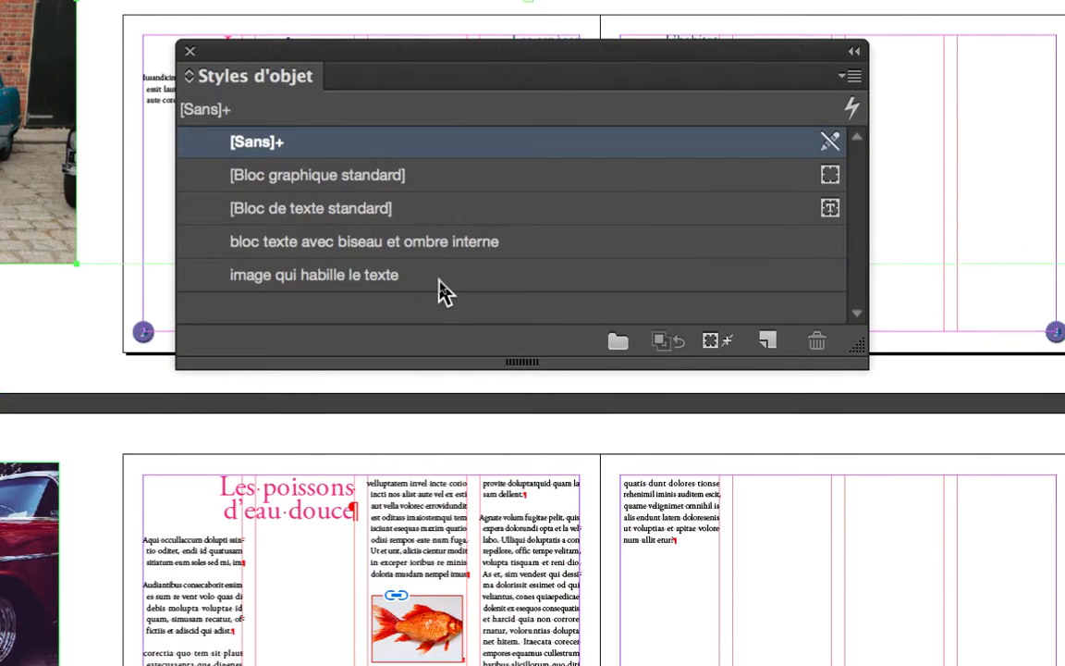
click(444, 275)
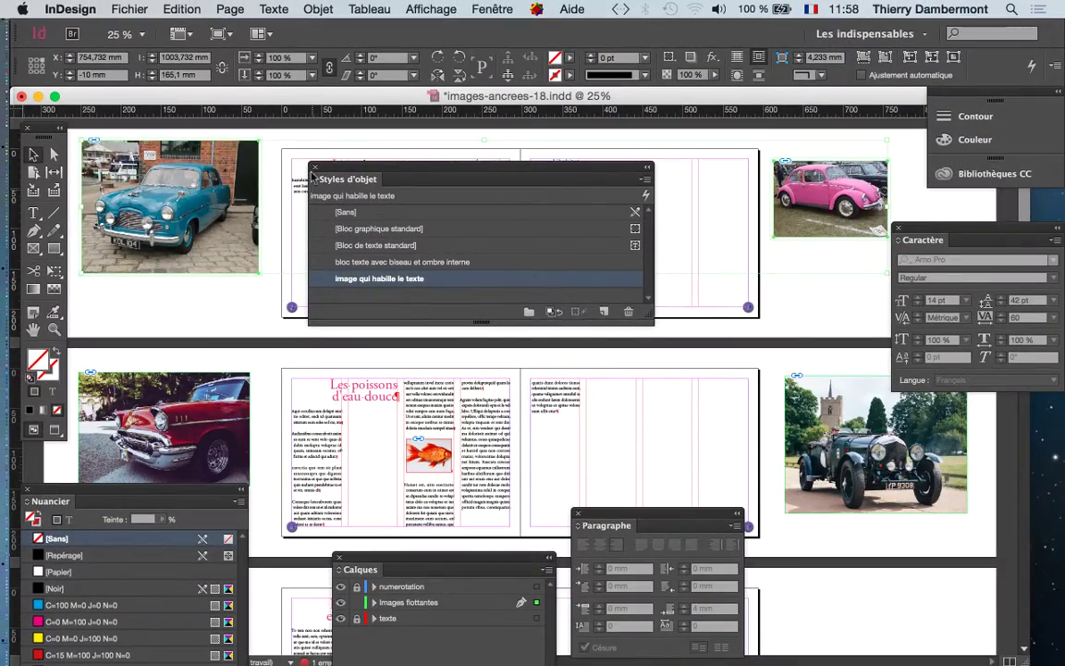
click(315, 167)
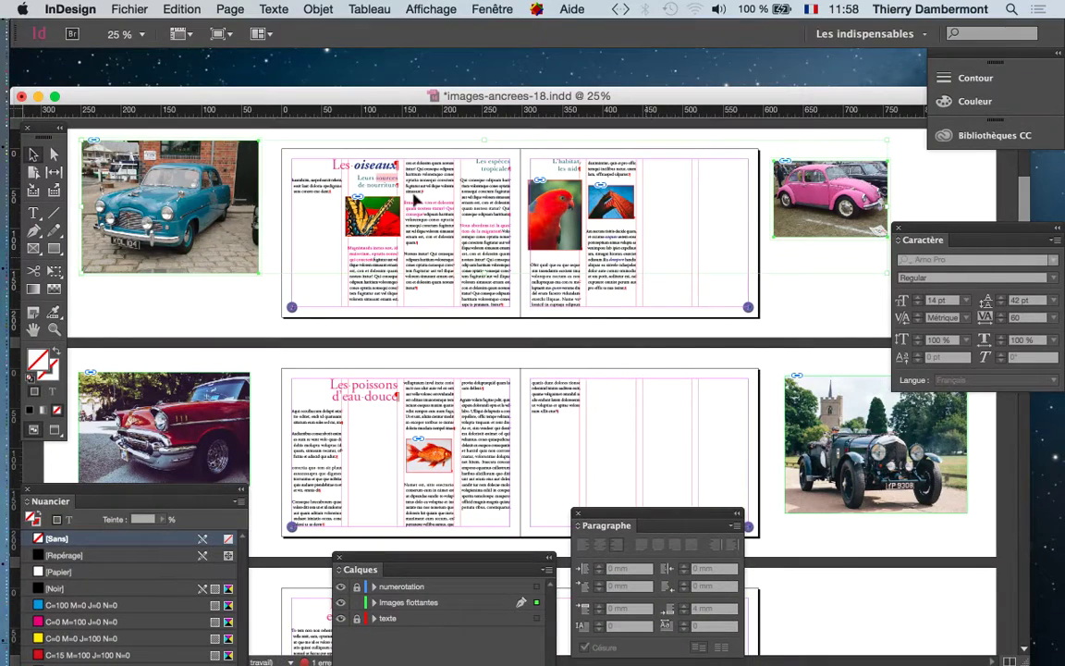
Step: Move the blue car image onto the right page of the oiseaux spread and enlarge it to fill that page
click(169, 204)
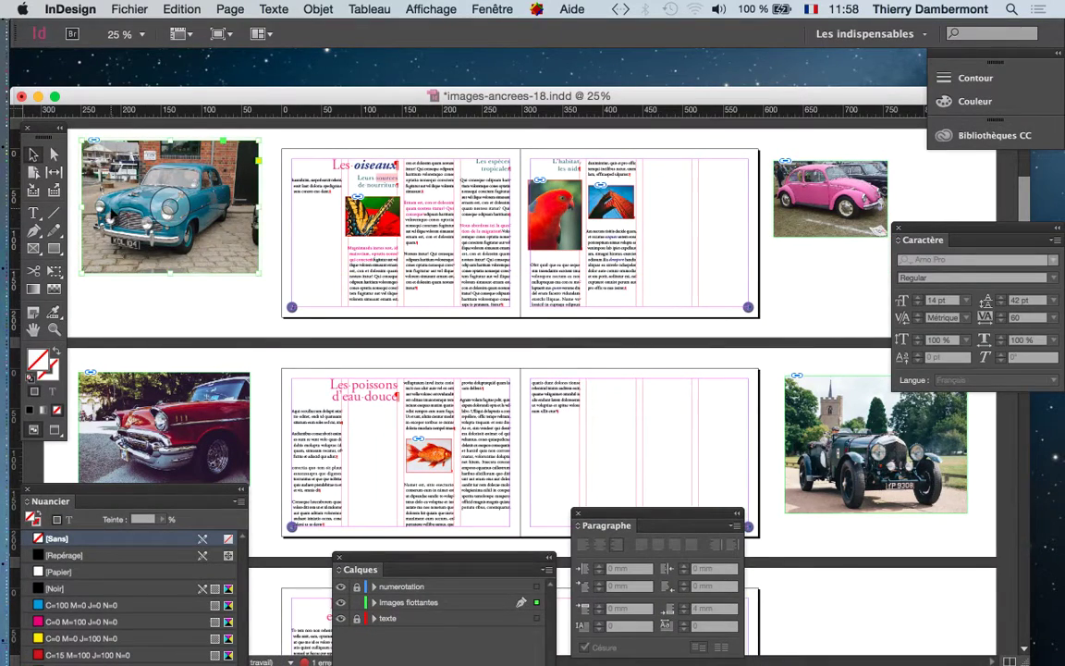
drag(111, 214, 553, 220)
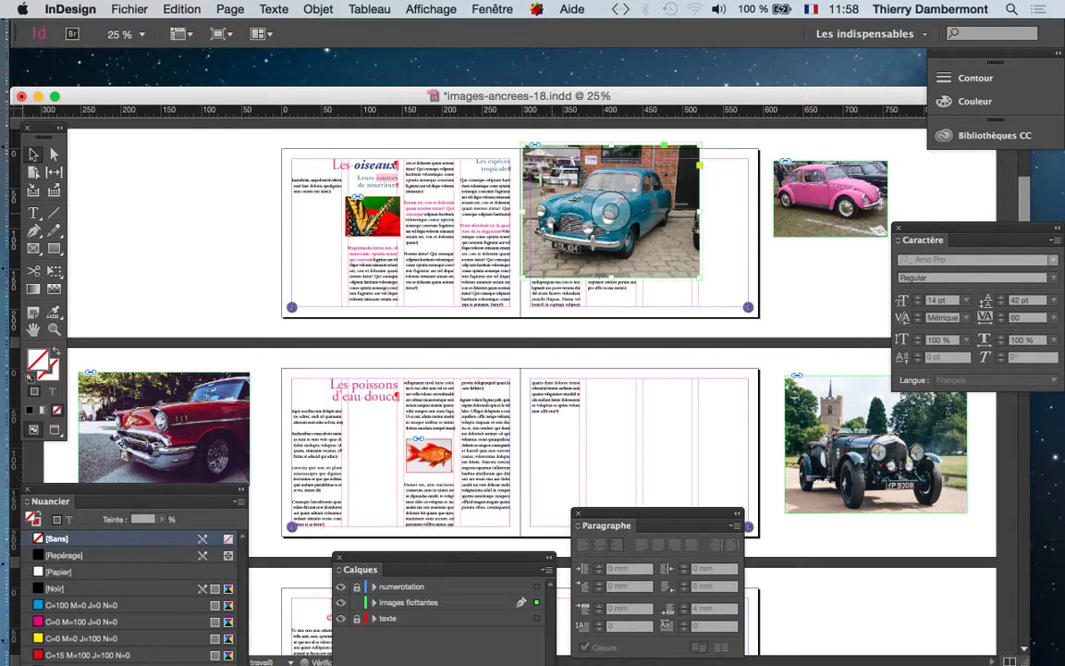
key(super+equal)
scroll(664, 275, right, 5)
scroll(663, 275, up, 2)
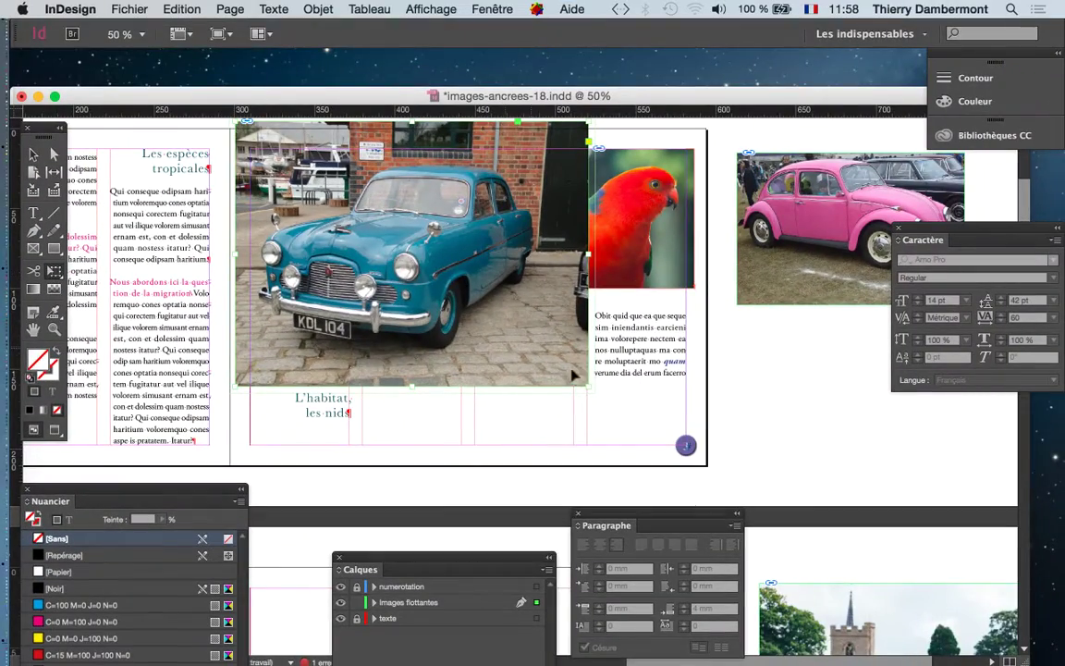
drag(588, 390, 716, 470)
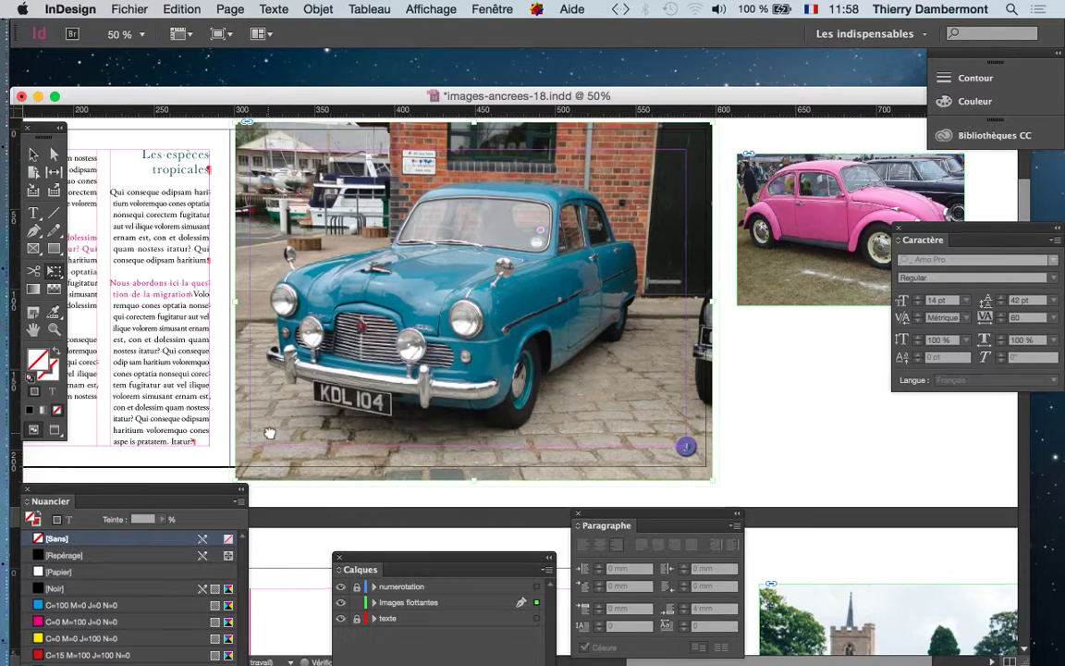
Step: Examine how the anchored images and text reflow across the spreads following the full-page blue car image
scroll(484, 444, down, 10)
scroll(484, 444, left, 5)
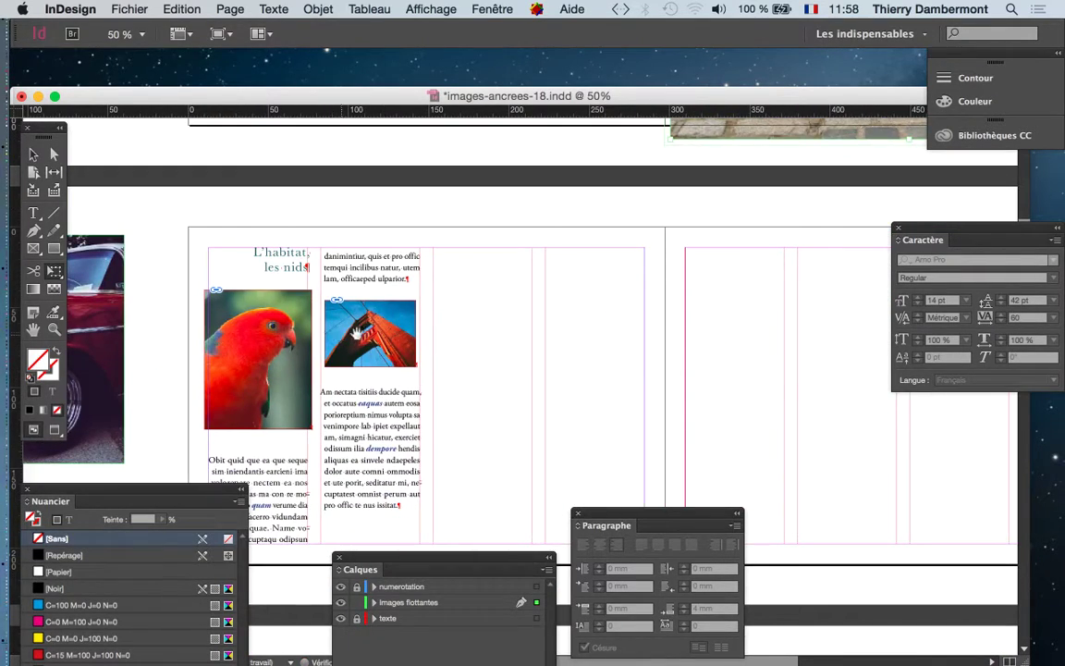
scroll(356, 333, up, 4)
scroll(356, 333, right, 5)
key(super+minus)
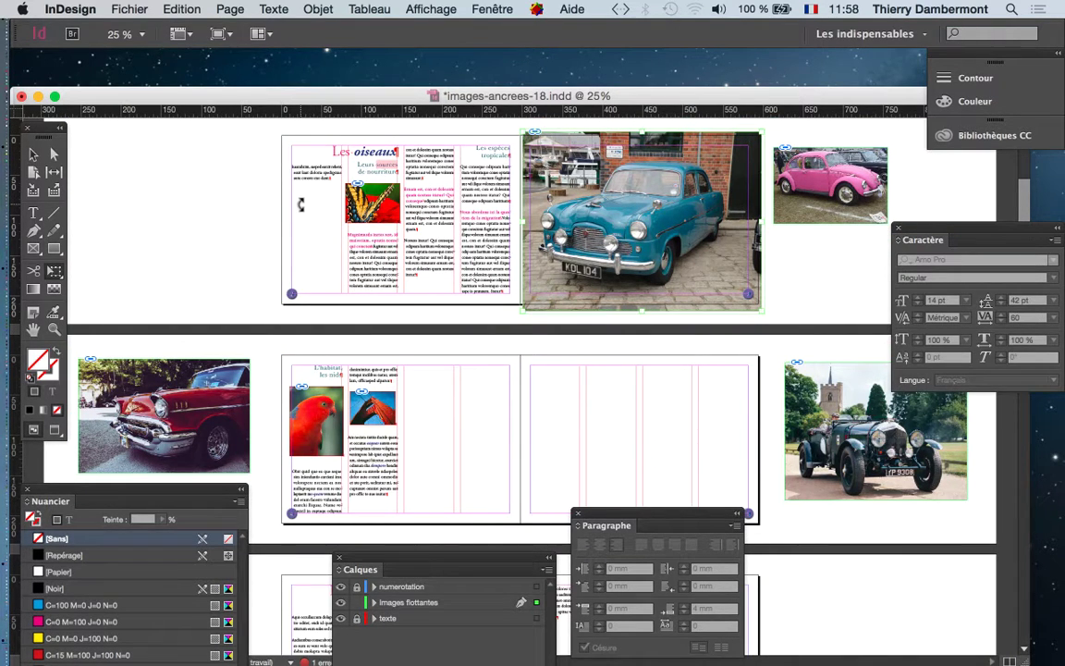
scroll(532, 403, down, 6)
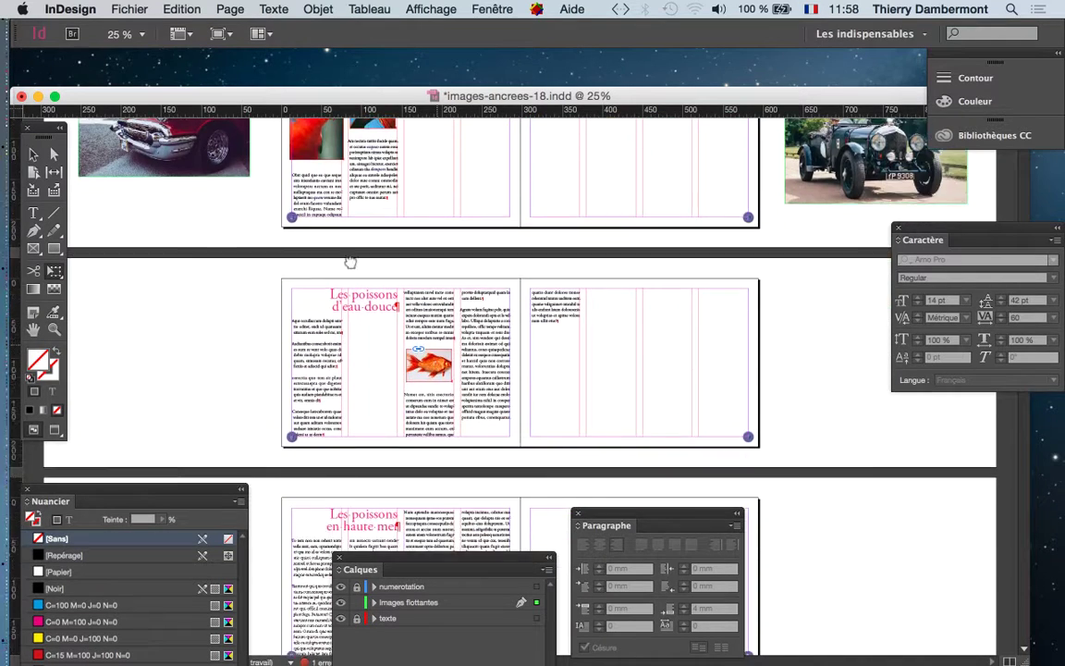
scroll(349, 262, up, 3)
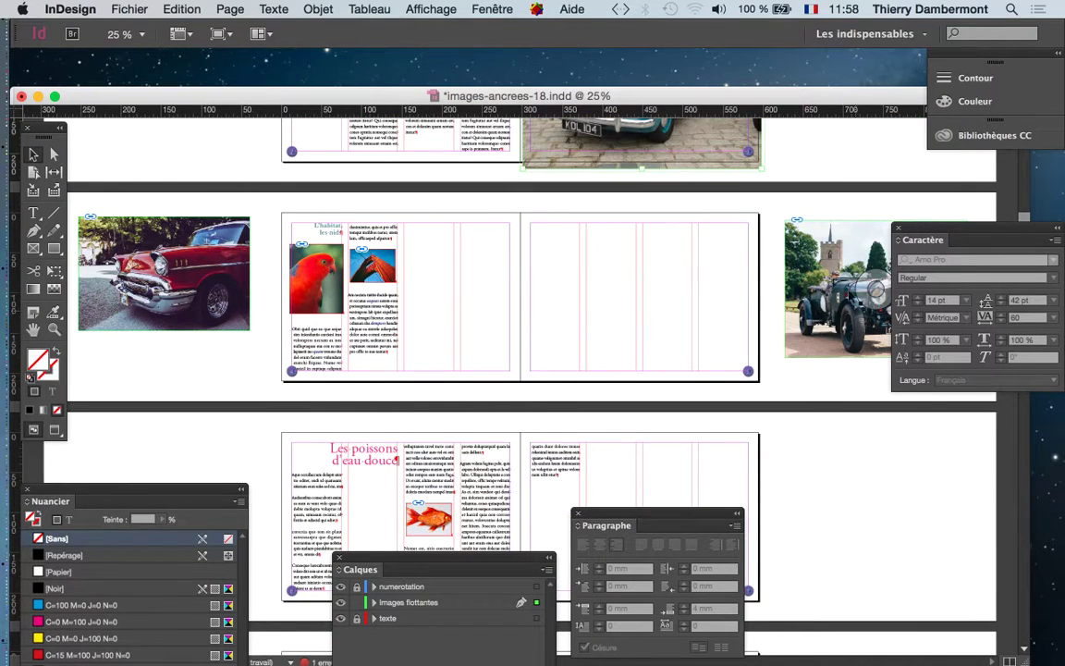
Step: Move the dark vintage car image onto the left page of the poissons d'eau douce spread, over the goldfish
click(830, 265)
drag(820, 255, 808, 511)
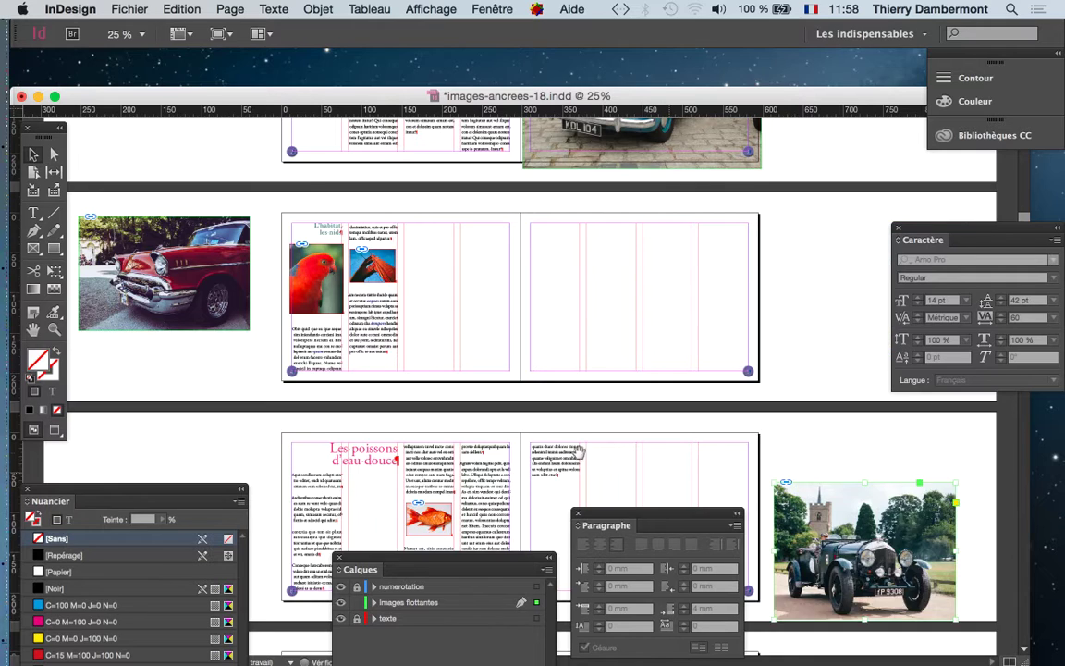
scroll(632, 262, down, 4)
drag(736, 307, 416, 268)
Step: Crop the right side of the vintage car image within the left page's last column, and move the Paragraphe panel out of the way
key(super+equal)
key(super+equal)
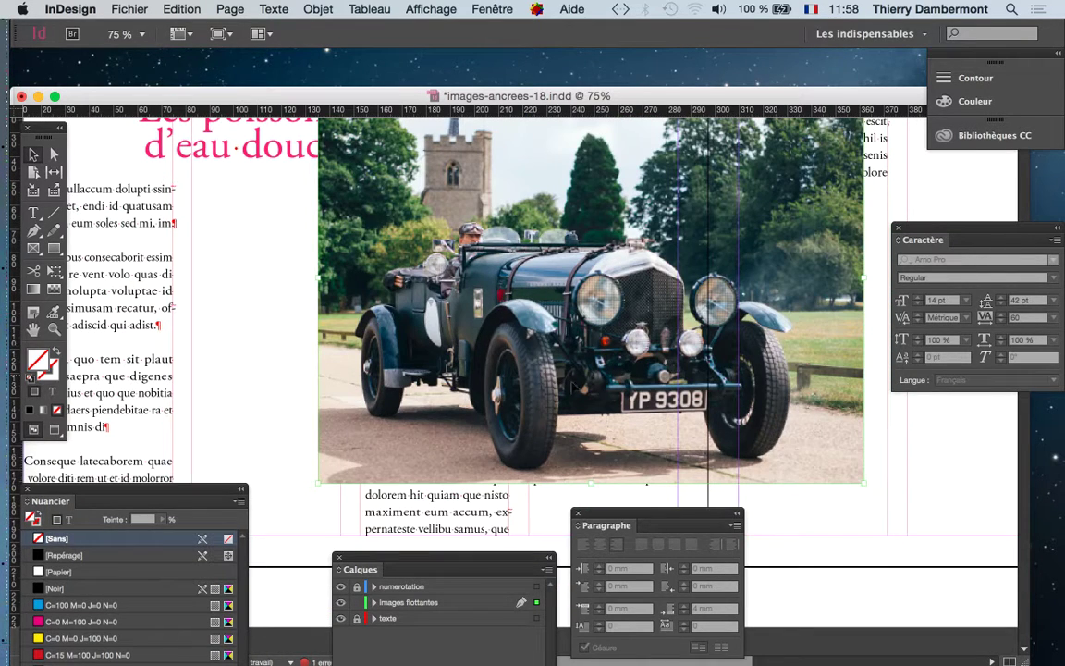
drag(865, 483, 607, 480)
drag(677, 524, 850, 596)
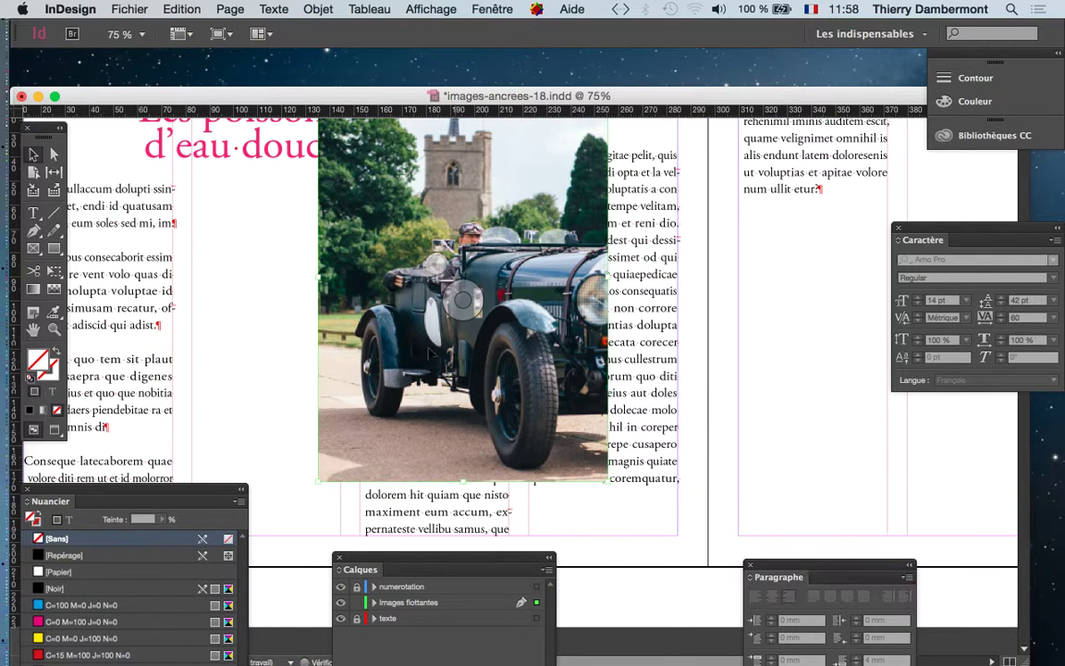
Step: Shift the cropped vintage car down and right, aligning its frame's left edge with the third column and extending the frame above the top margin
drag(442, 368, 427, 502)
key(super+minus)
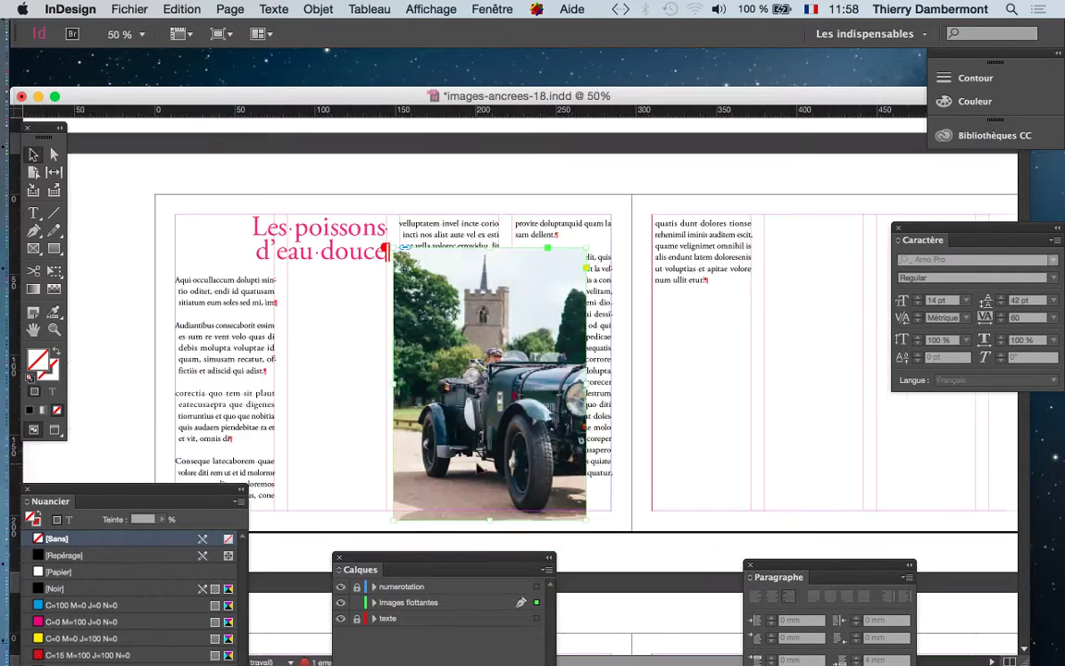
drag(392, 247, 398, 209)
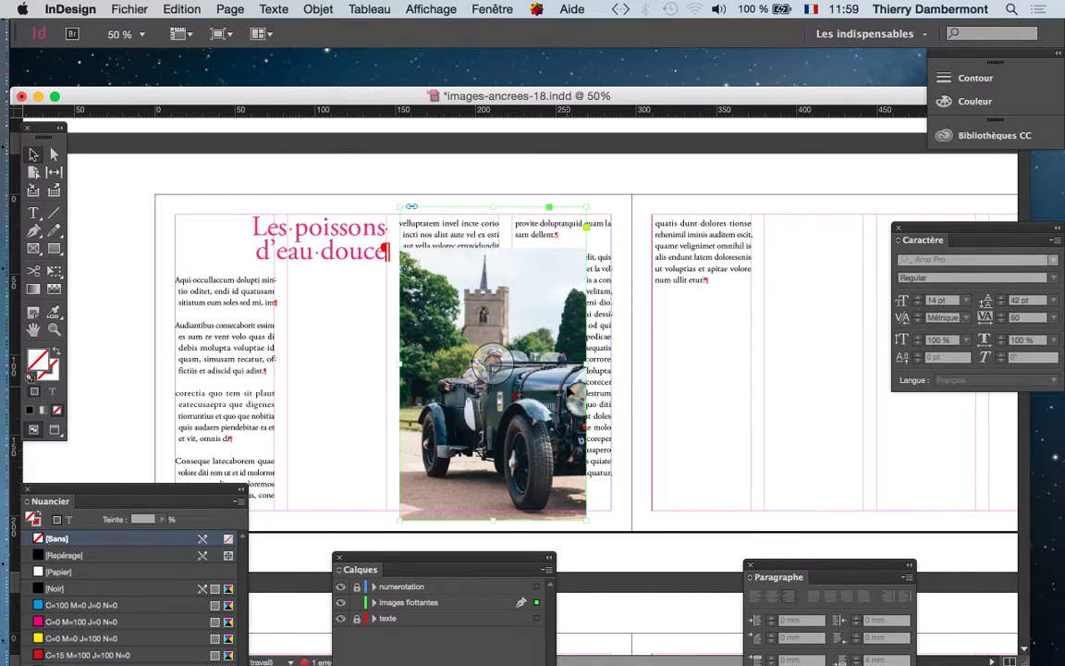
Step: Undo the last changes to the vintage car's frame and extend it past the left page's top, right and bottom margins, moving the Calques panel aside
key(super+z)
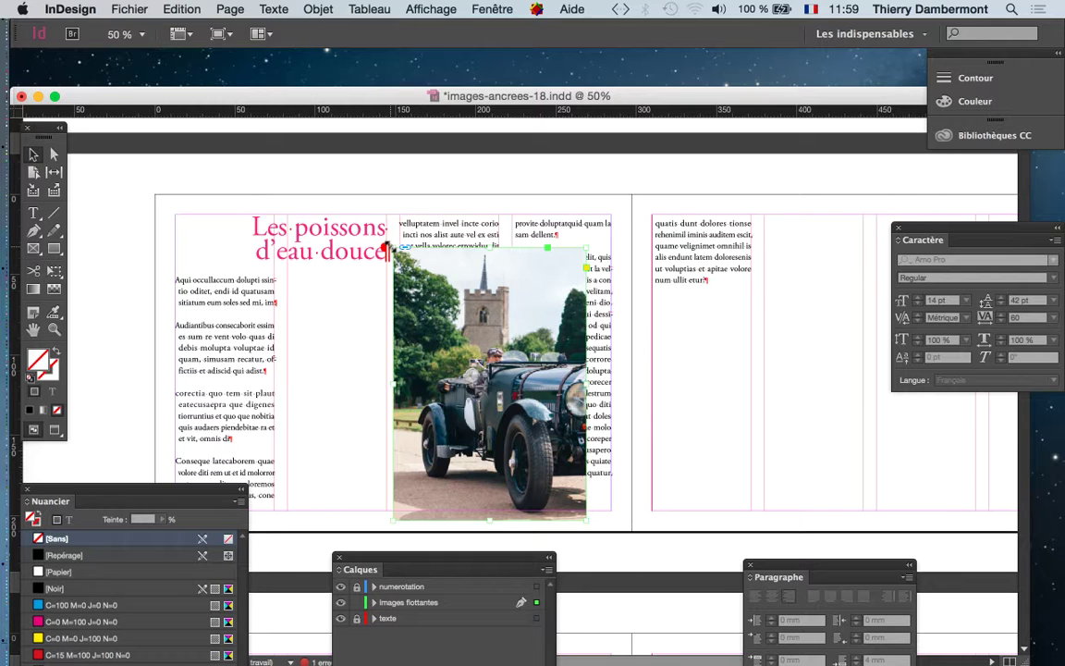
drag(393, 247, 393, 201)
drag(586, 522, 620, 544)
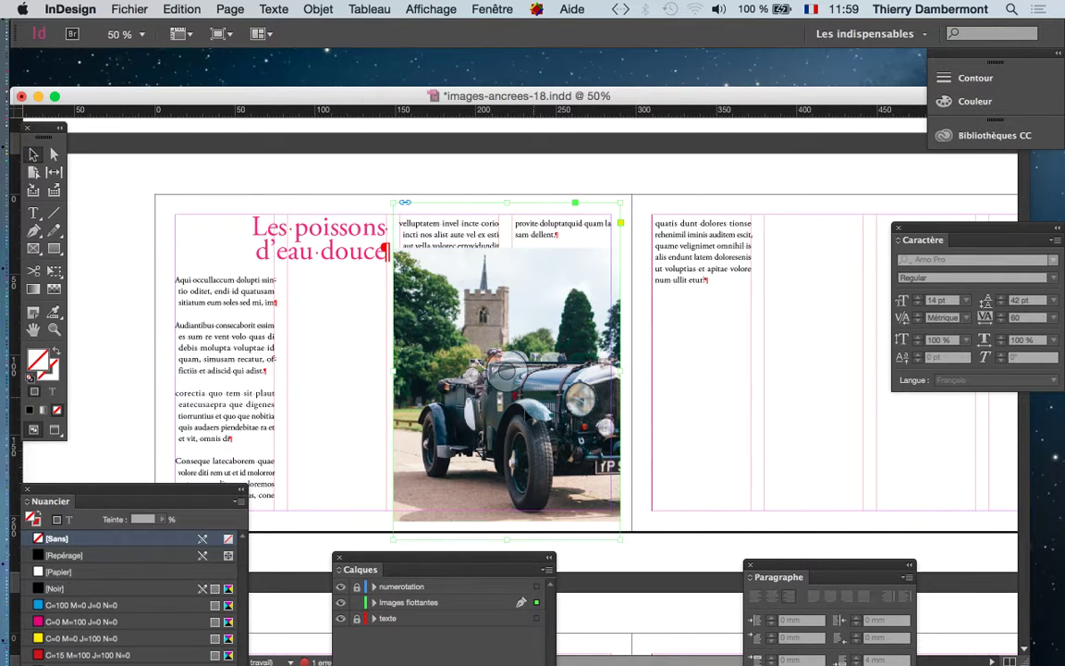
drag(392, 560, 448, 529)
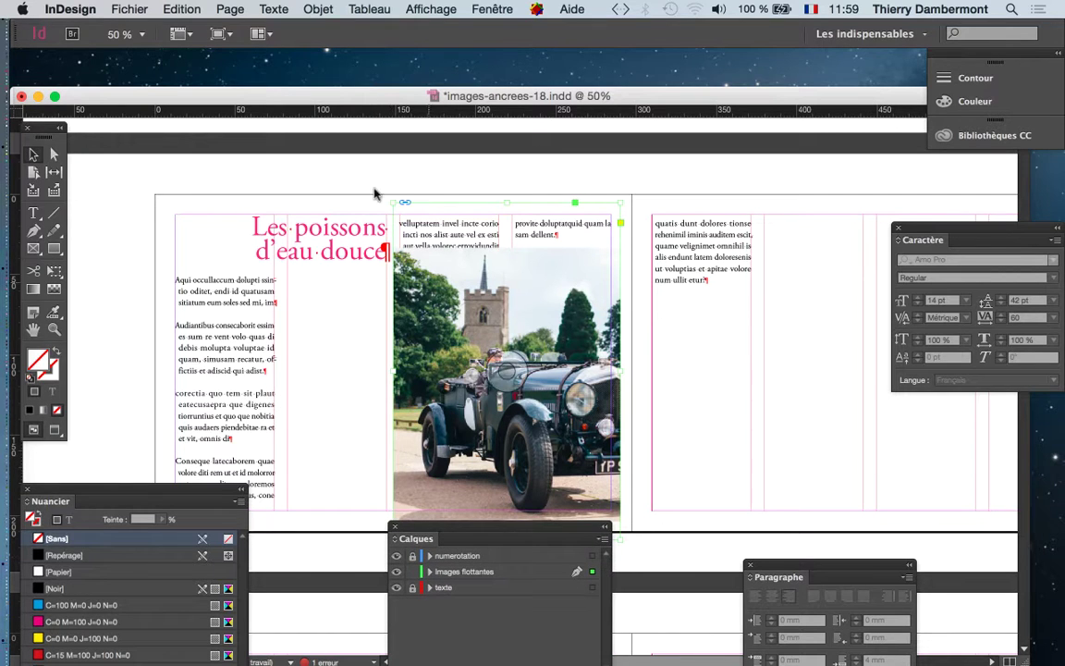
Step: Apply the object style "image qui habille le texte" to the vintage car frame and clear the style panels away from the image
click(266, 8)
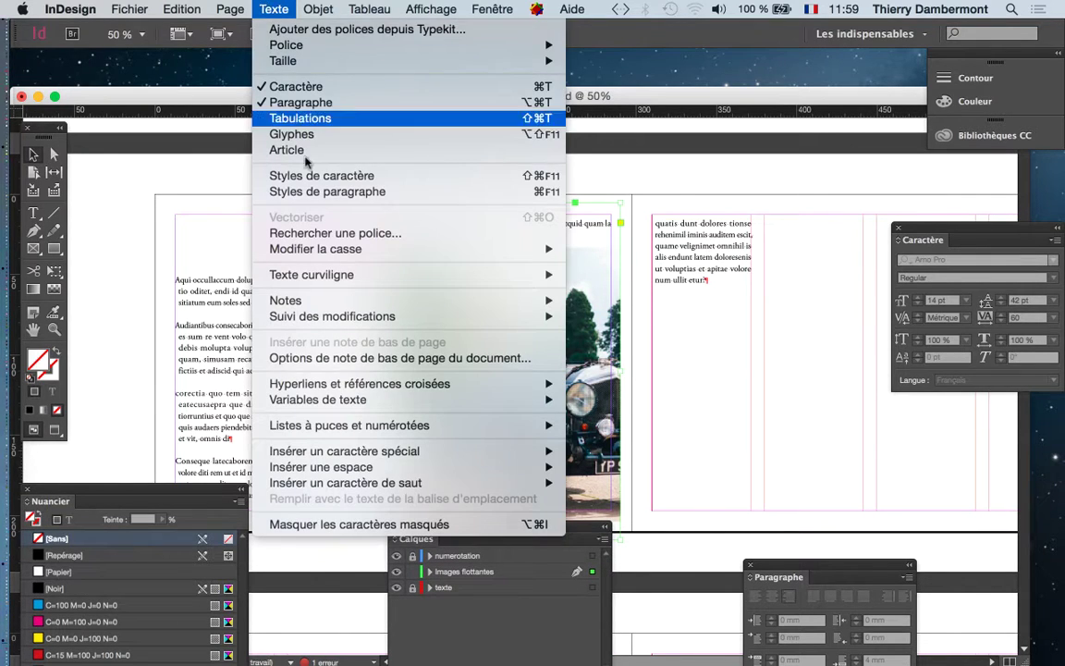
click(346, 194)
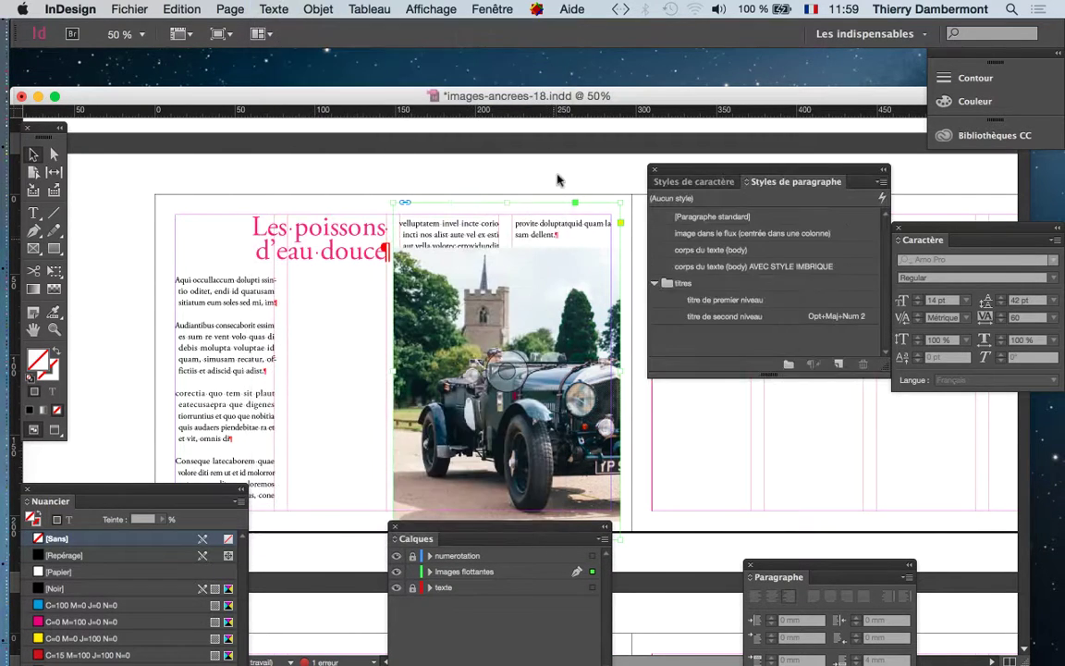
click(492, 8)
mouse_move(542, 392)
click(767, 386)
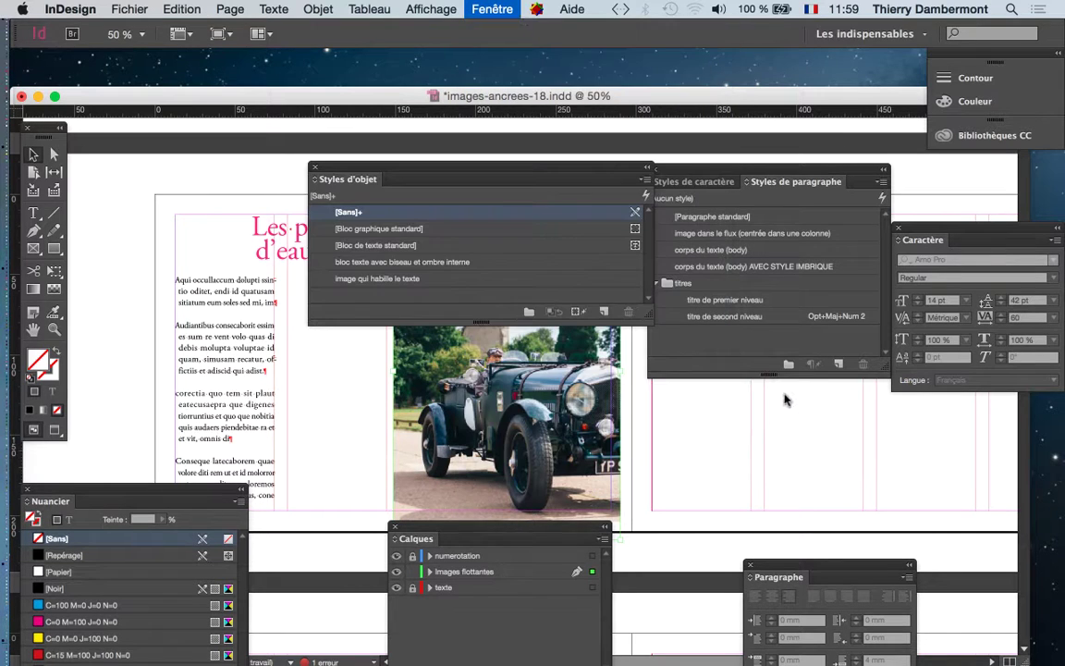
click(443, 279)
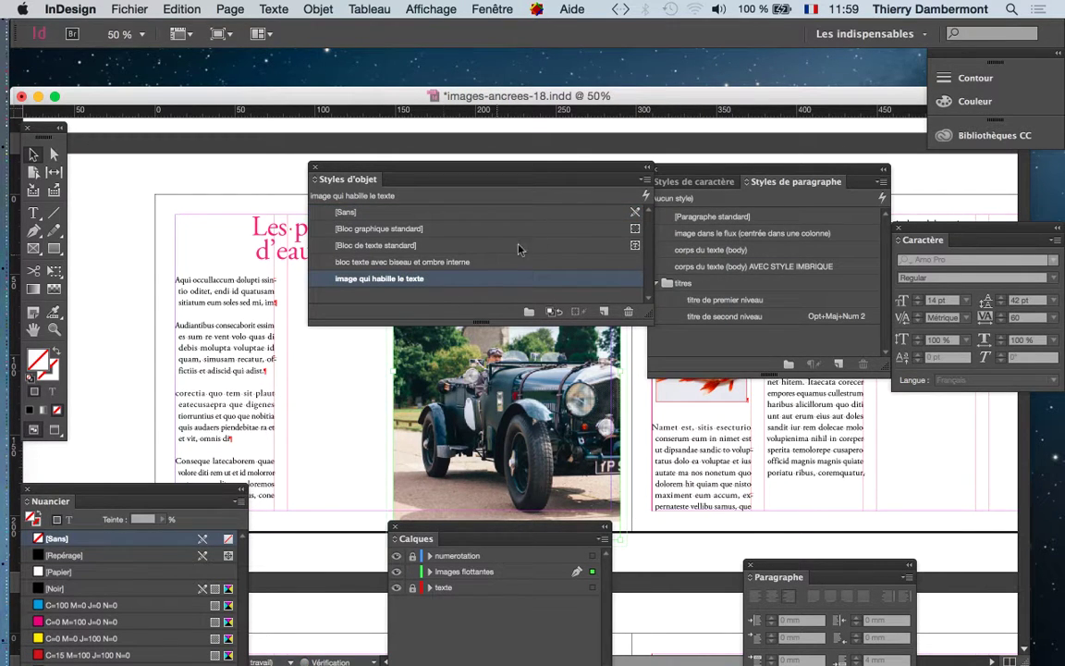
drag(669, 177, 705, 182)
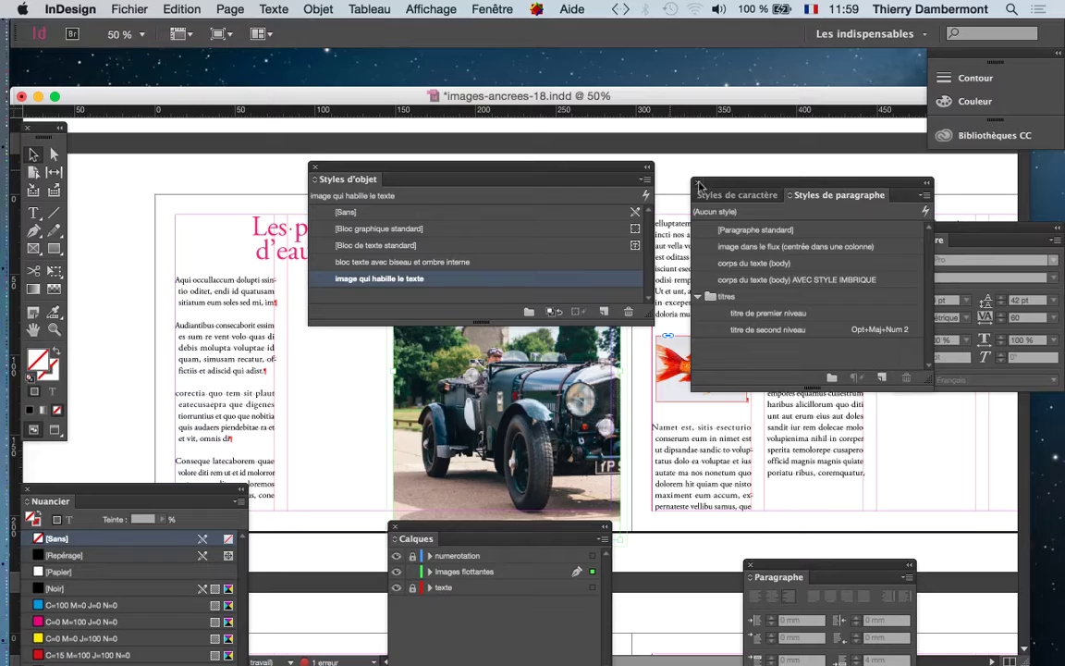
click(700, 184)
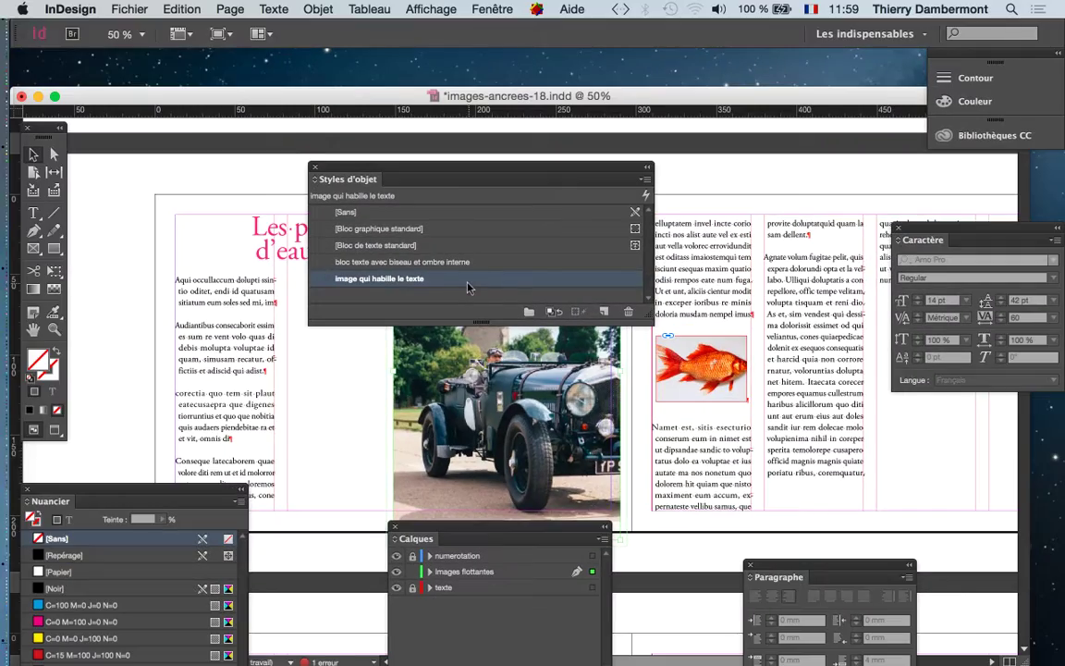
drag(473, 170, 168, 93)
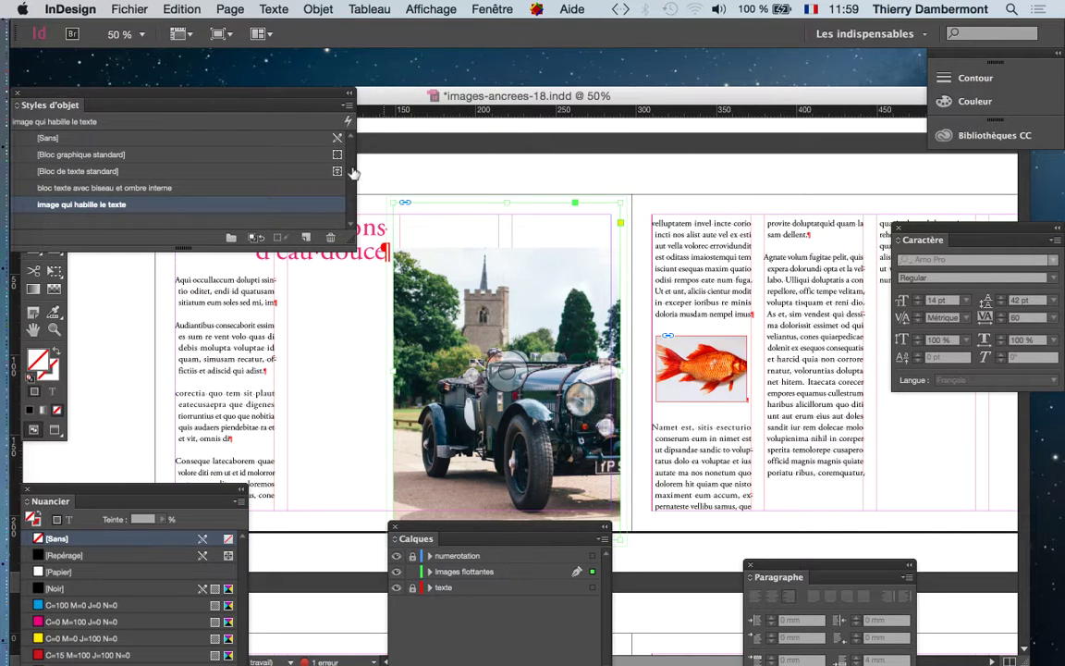
Step: Fill the vintage car's enlarged frame proportionally with its image
click(318, 10)
mouse_move(370, 304)
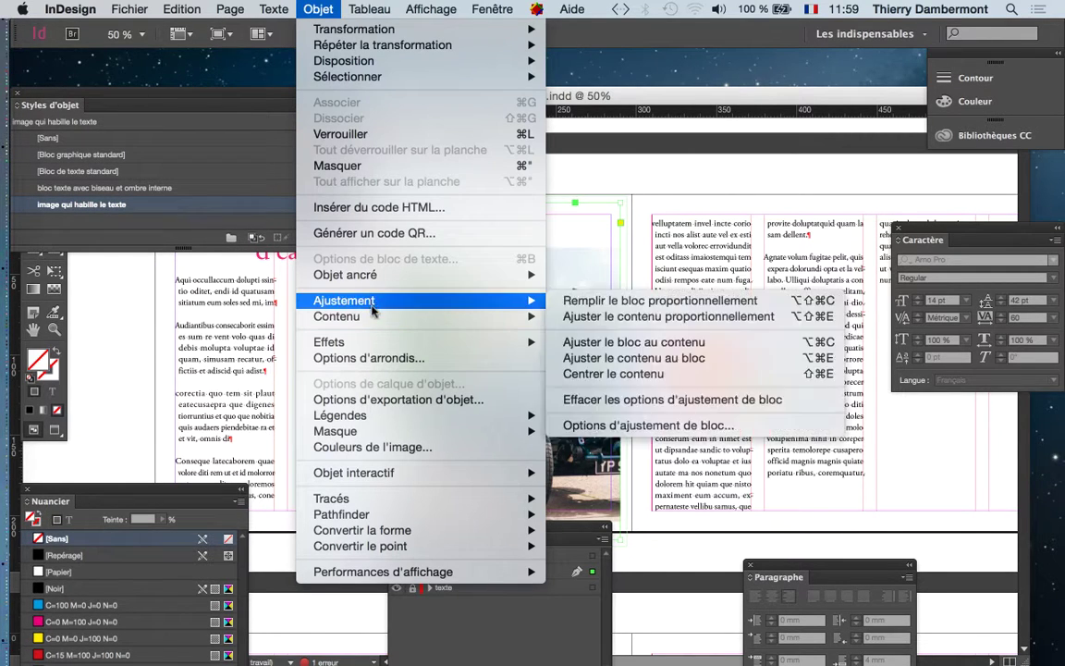
click(554, 302)
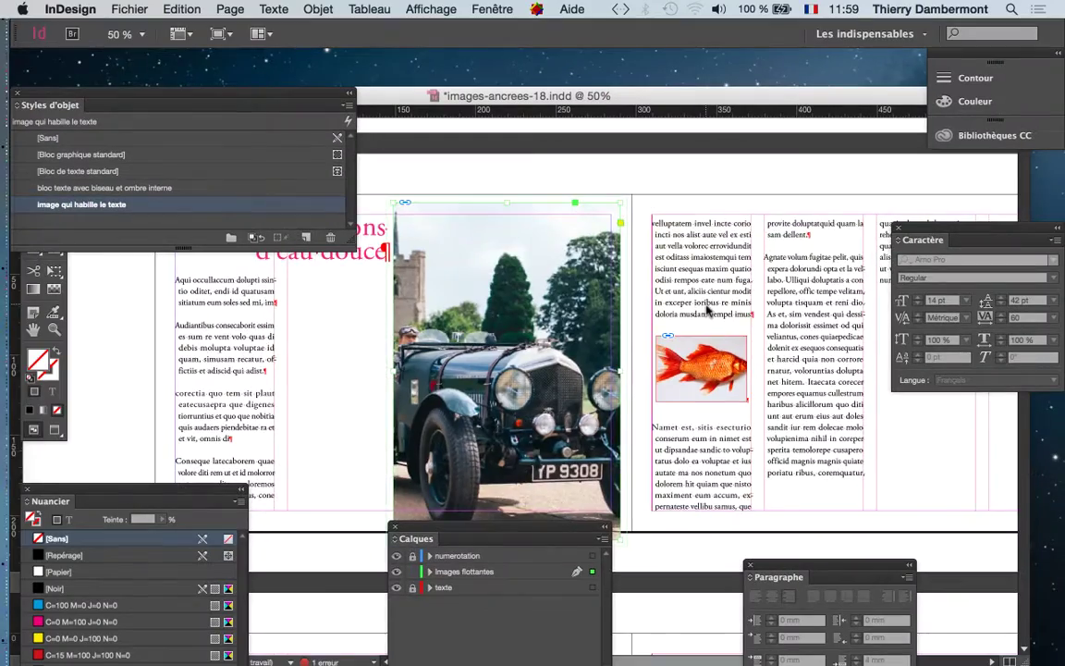
Step: Move the red car image beside the "Les poissons en haute mer" spread and apply the object style "image qui habille le texte" to it
scroll(514, 402, down, 5)
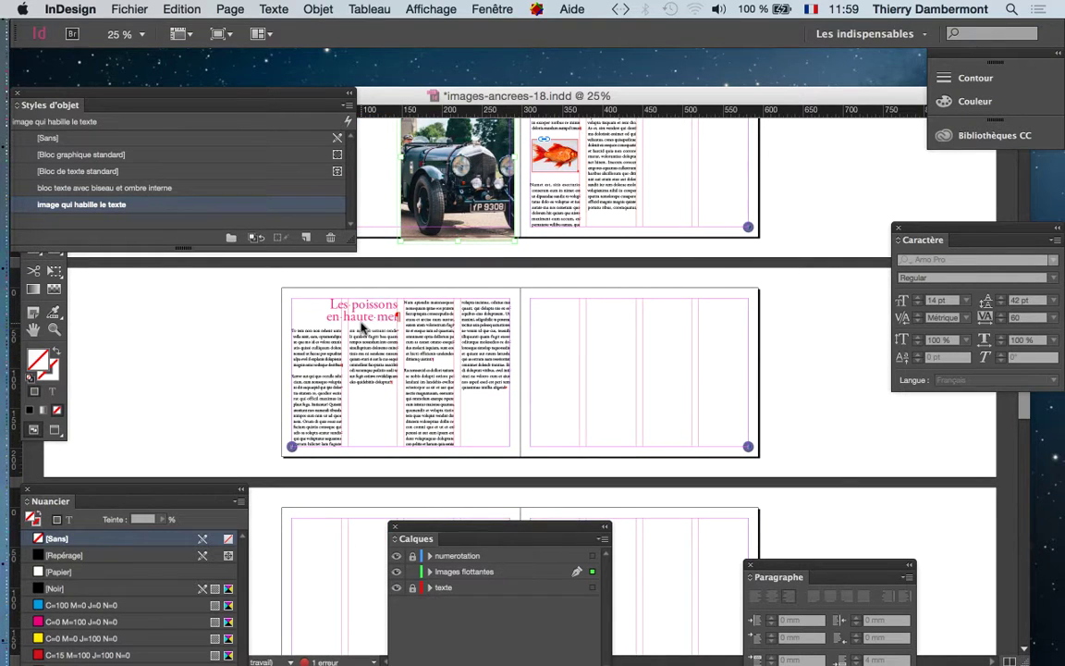
key(super+minus)
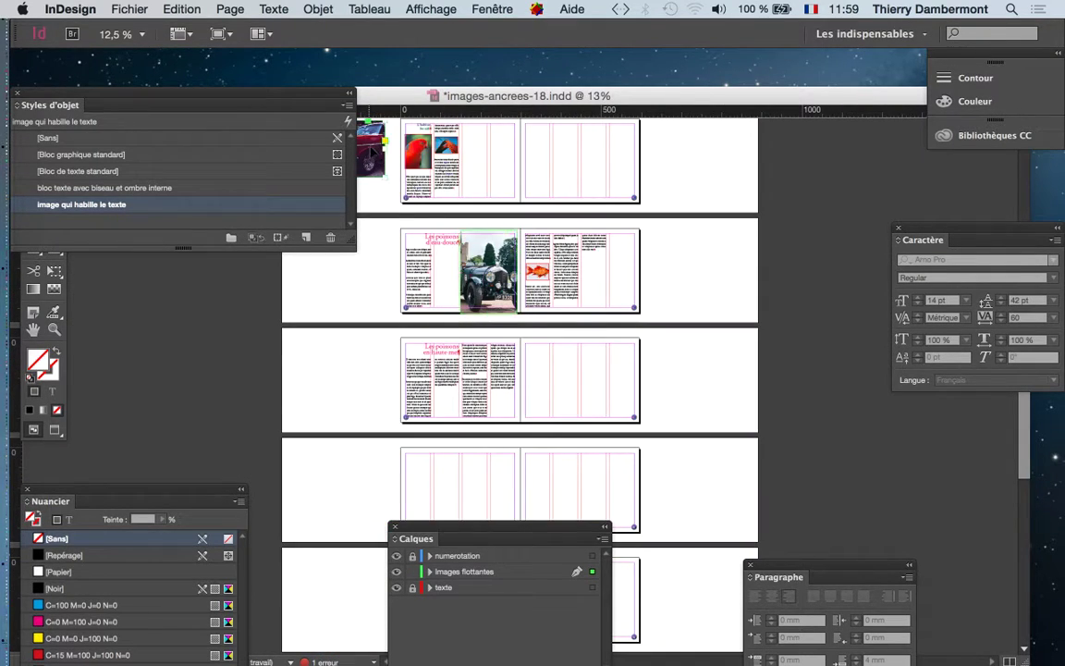
drag(359, 160, 374, 396)
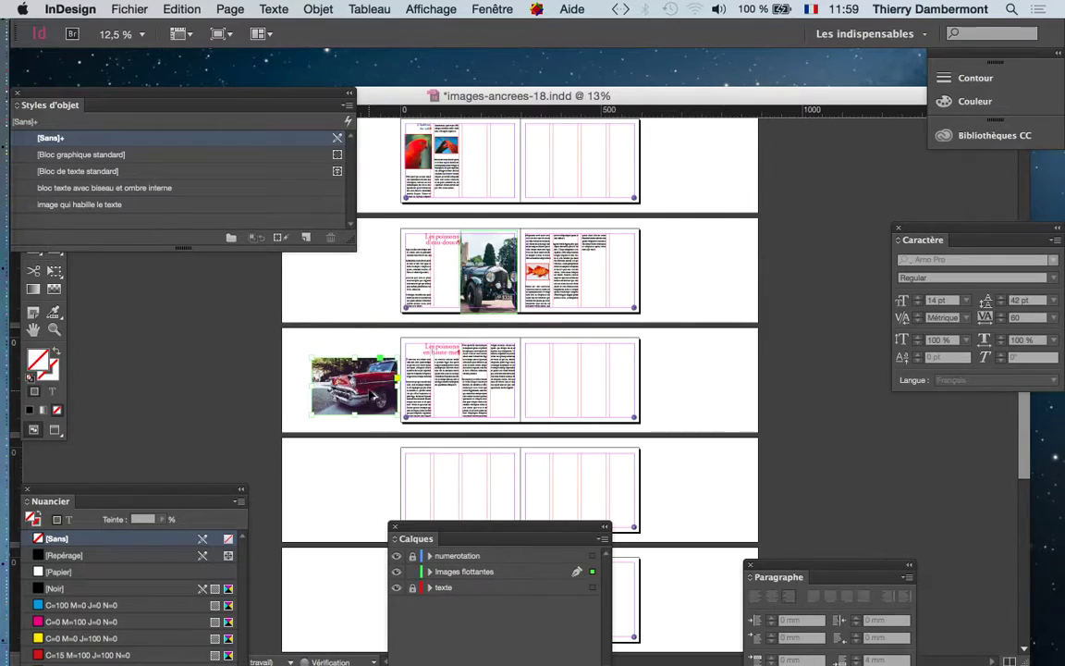
key(super+equal)
key(super+equal)
scroll(274, 345, left, 5)
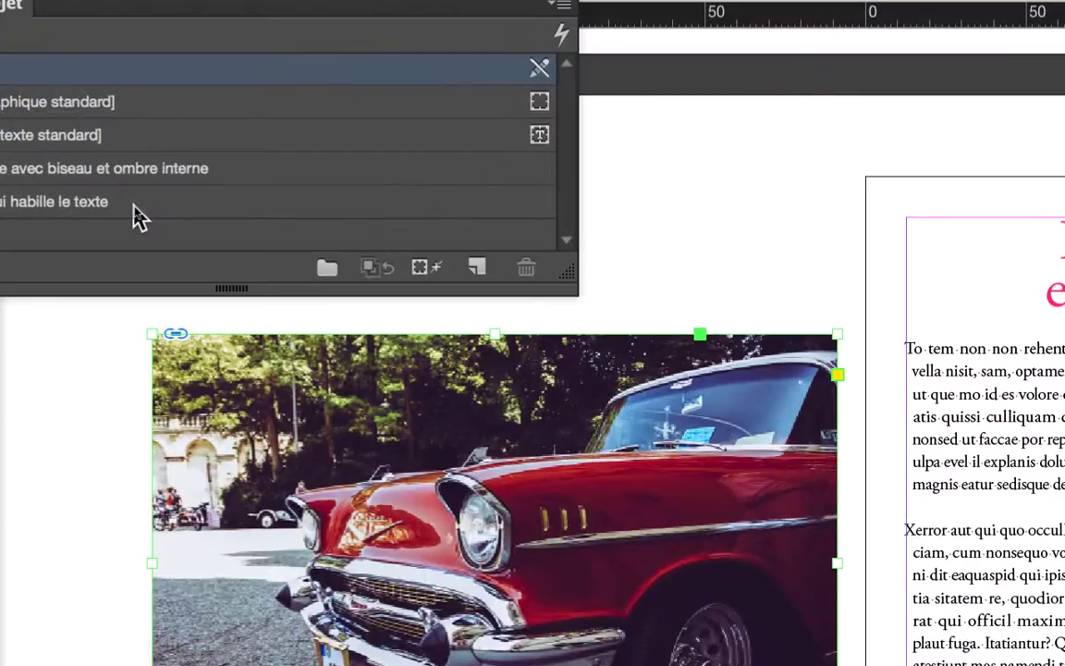
click(137, 215)
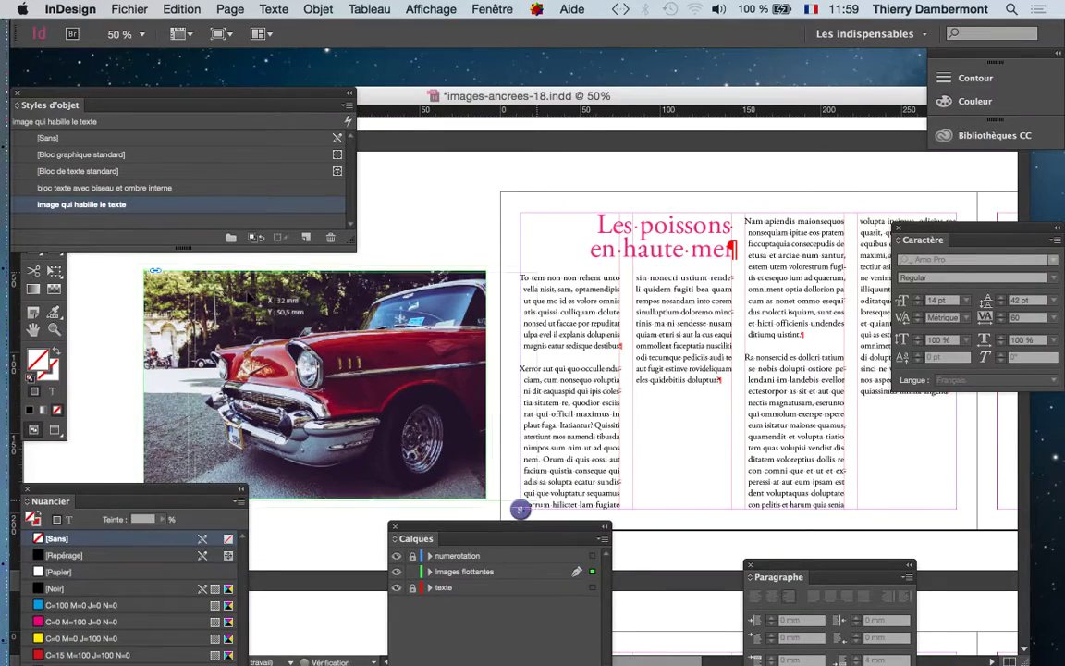
Step: Fit the red car's frame over the left page's first two columns below the title, bleeding off the outer and bottom edges, and fill it proportionally
drag(170, 306, 399, 316)
drag(577, 413, 675, 453)
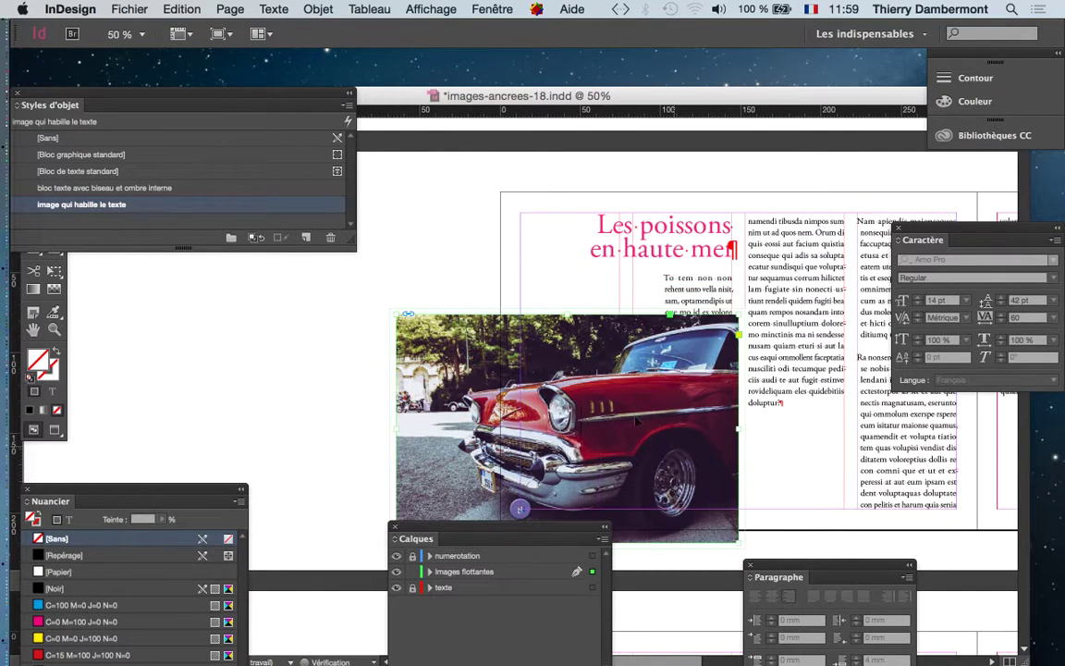
drag(392, 315, 430, 163)
click(318, 8)
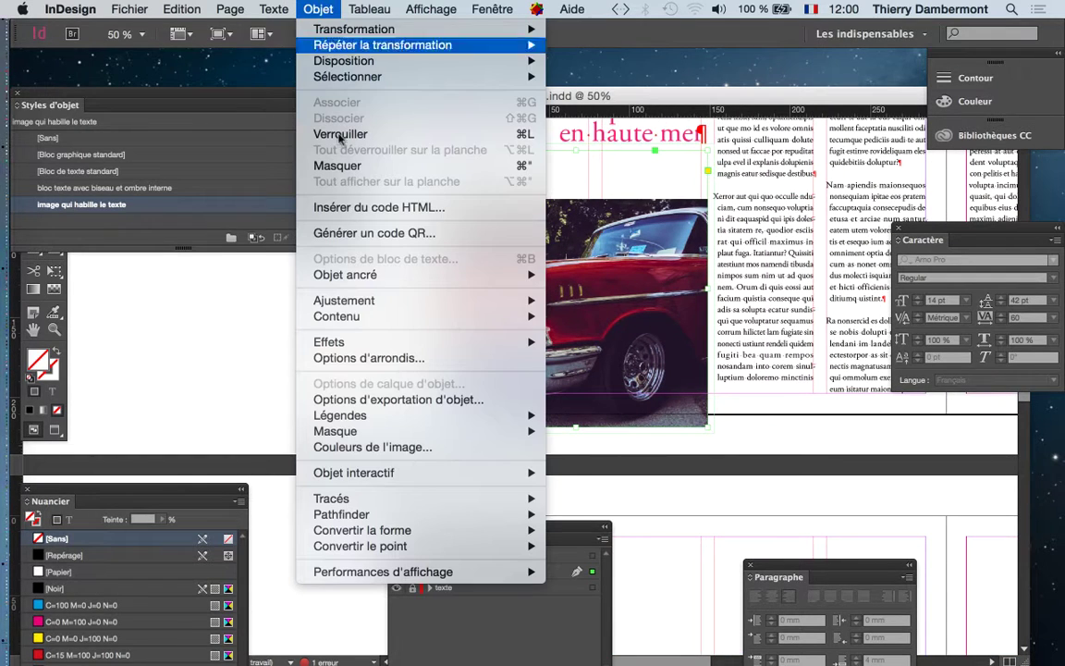
mouse_move(370, 299)
click(596, 302)
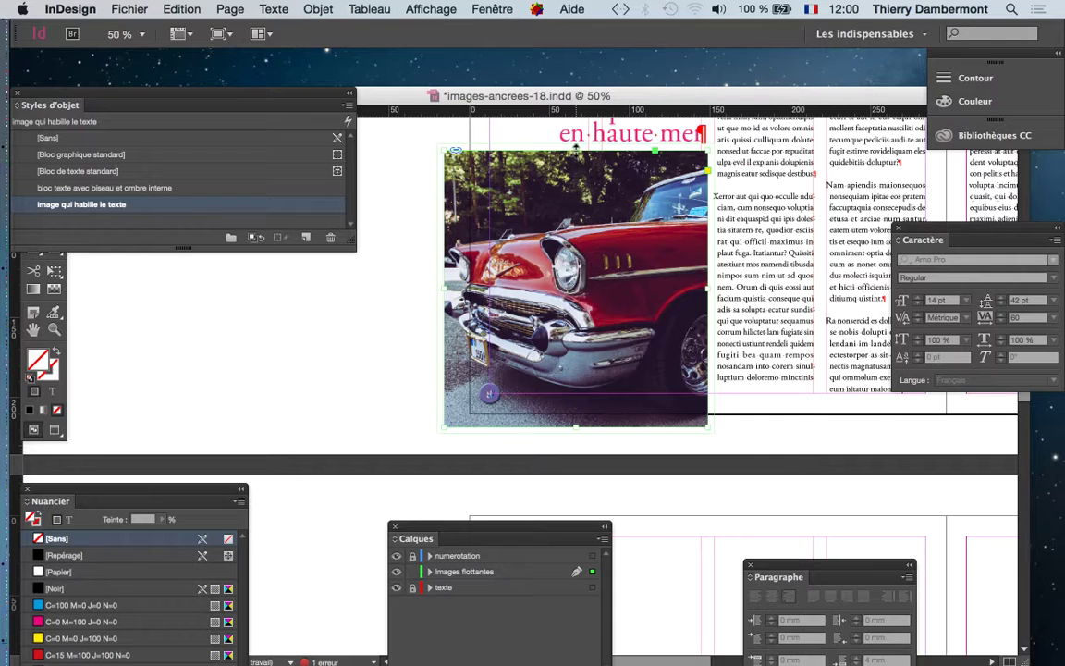
Step: Preview the pages without guides, close the Styles d'objet panel and examine the text wrap on the "haute mer" and "eau douce" spreads
click(56, 428)
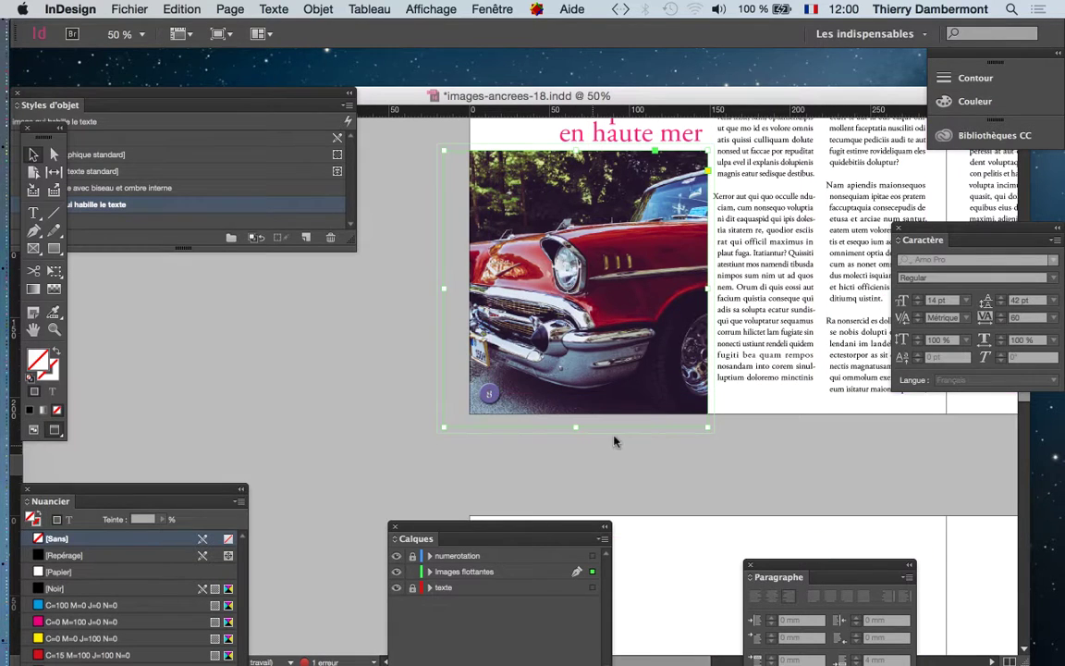
click(323, 333)
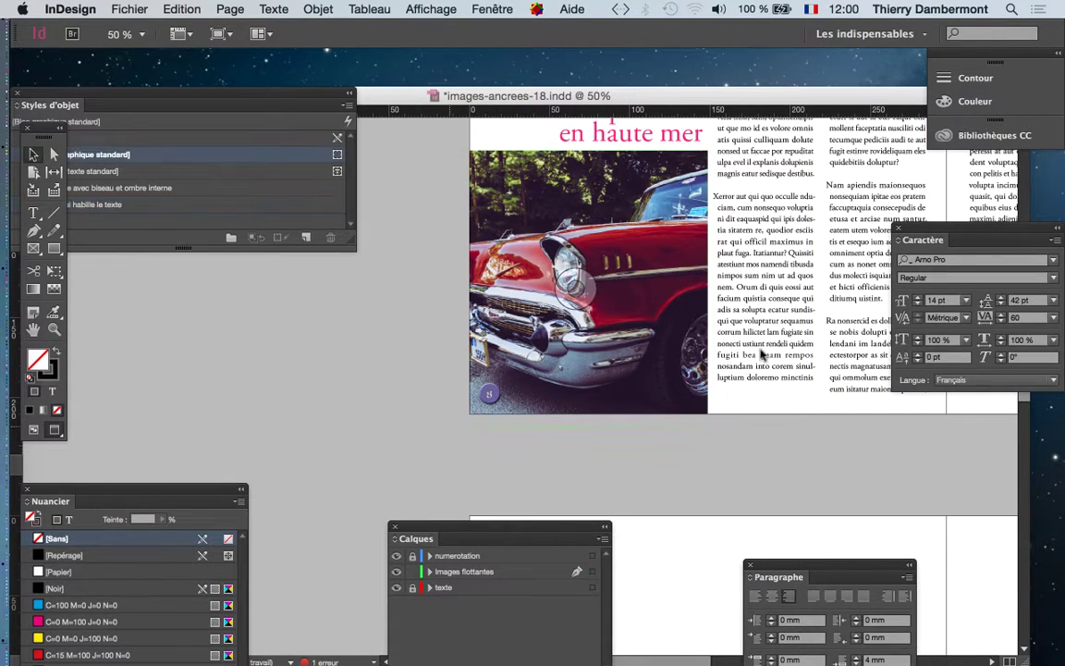
key(super+minus)
drag(285, 105, 412, 105)
click(146, 95)
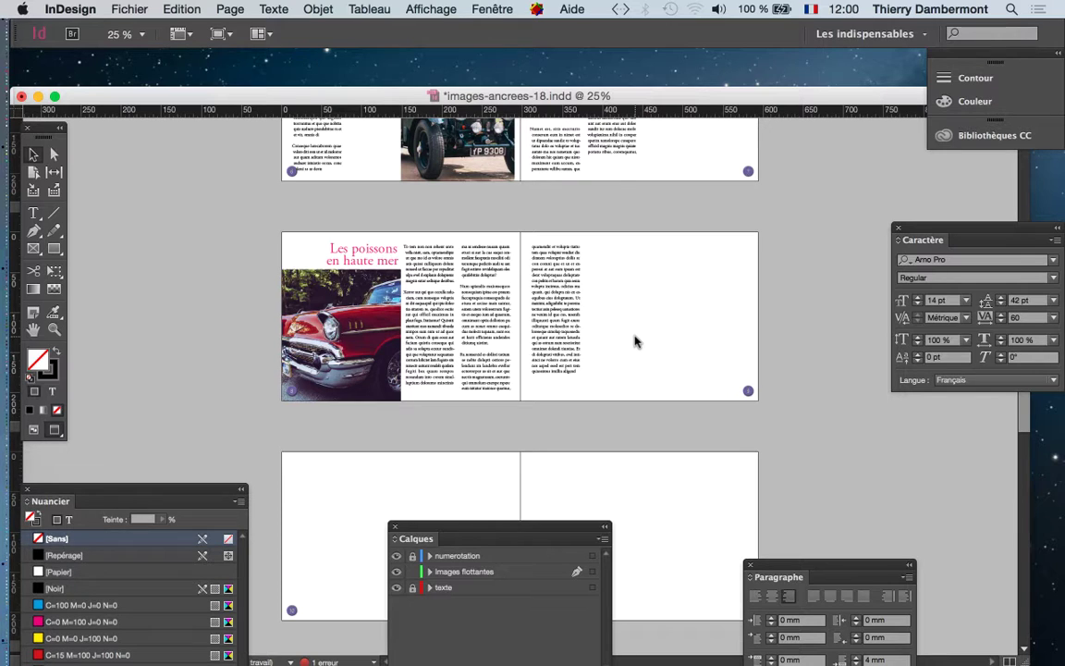
scroll(634, 342, up, 6)
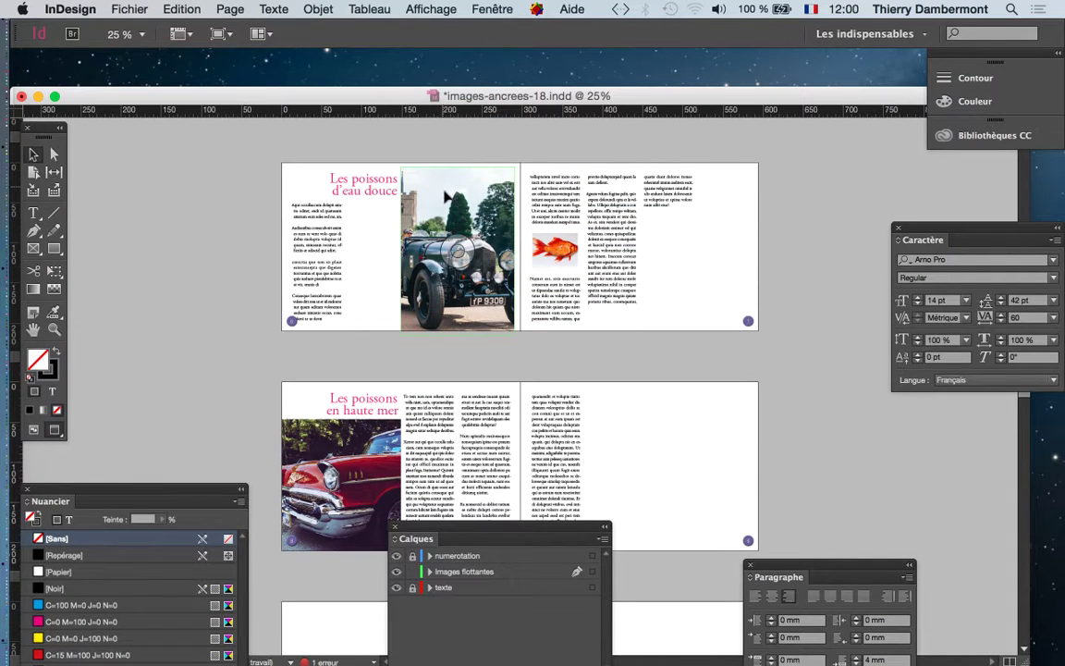
drag(446, 196, 399, 233)
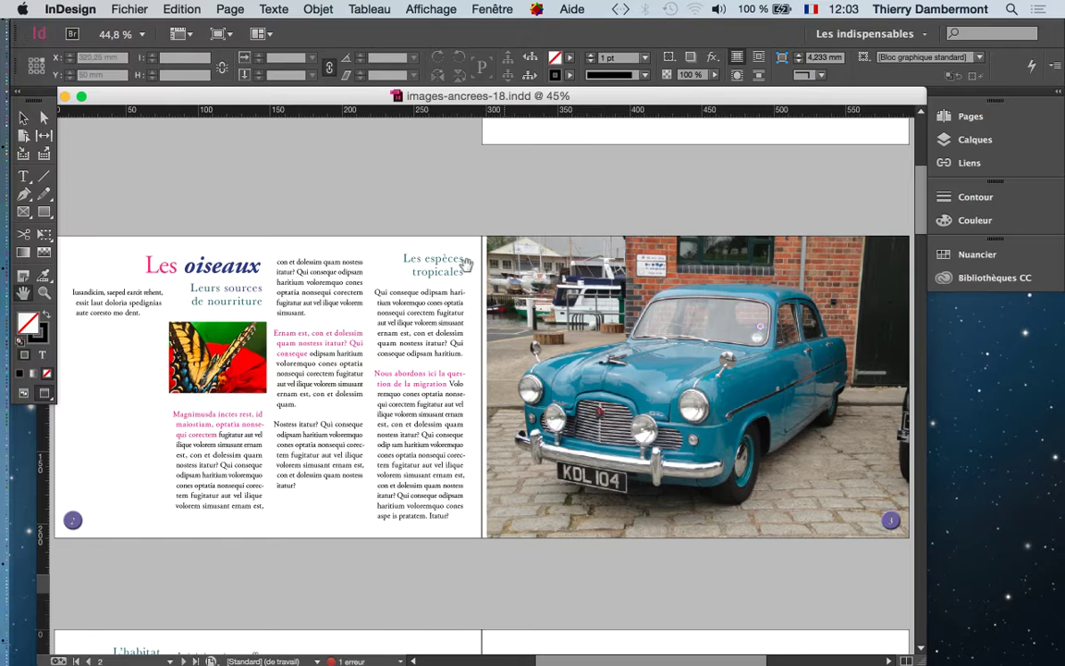
Step: Extend the blue car's frame across the spine onto the left page, to about 307 mm wide, and fill it proportionally
click(23, 118)
click(629, 351)
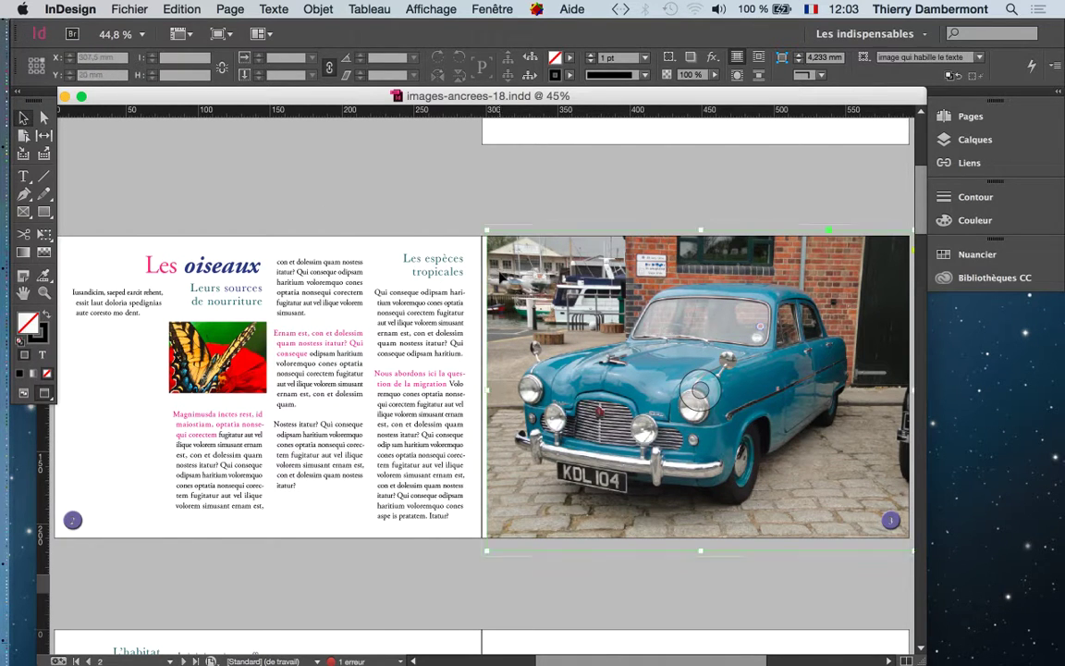
drag(486, 390, 472, 390)
click(318, 10)
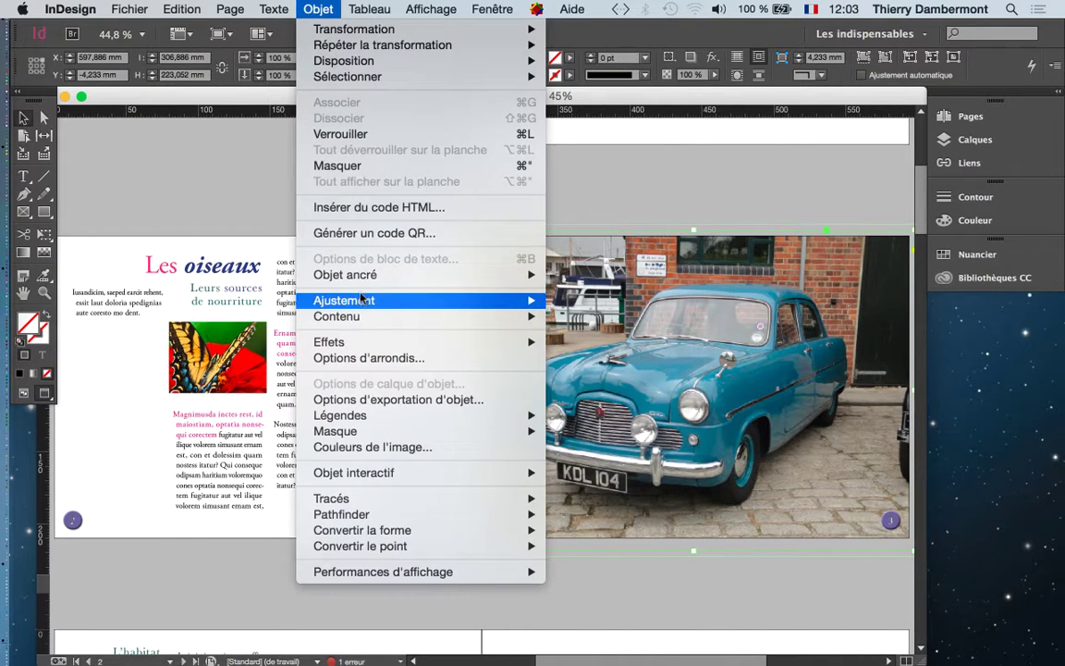
mouse_move(352, 271)
click(518, 274)
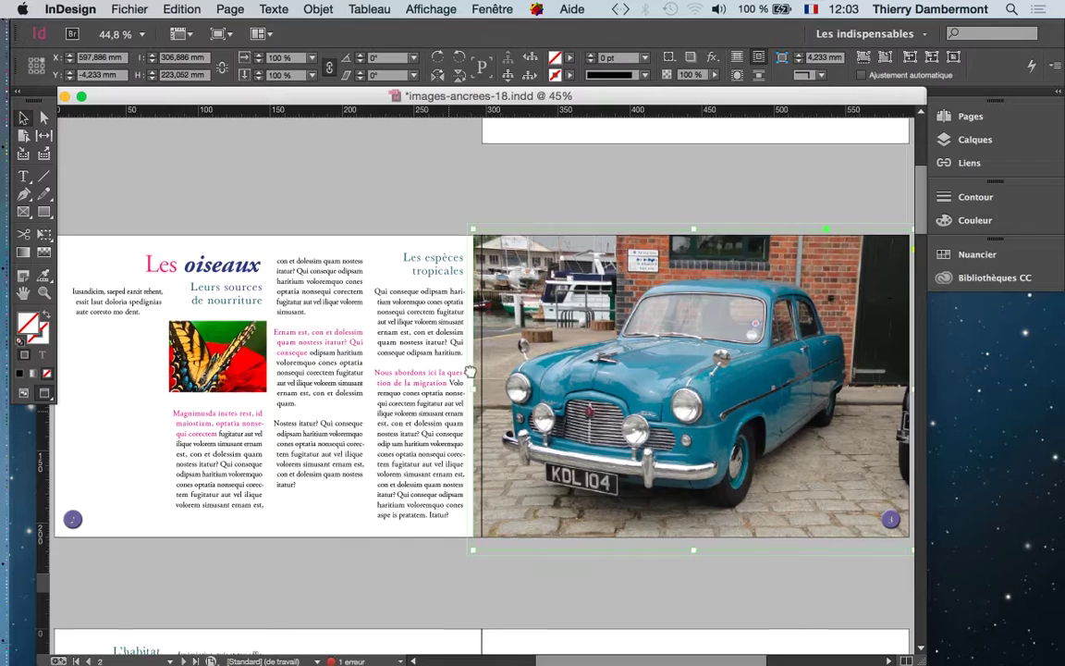
Step: Enlarge the vintage car's frame above the page and across the spine, to about 158 × 229 mm, and fill it proportionally
drag(339, 631, 465, 222)
scroll(506, 292, down, 8)
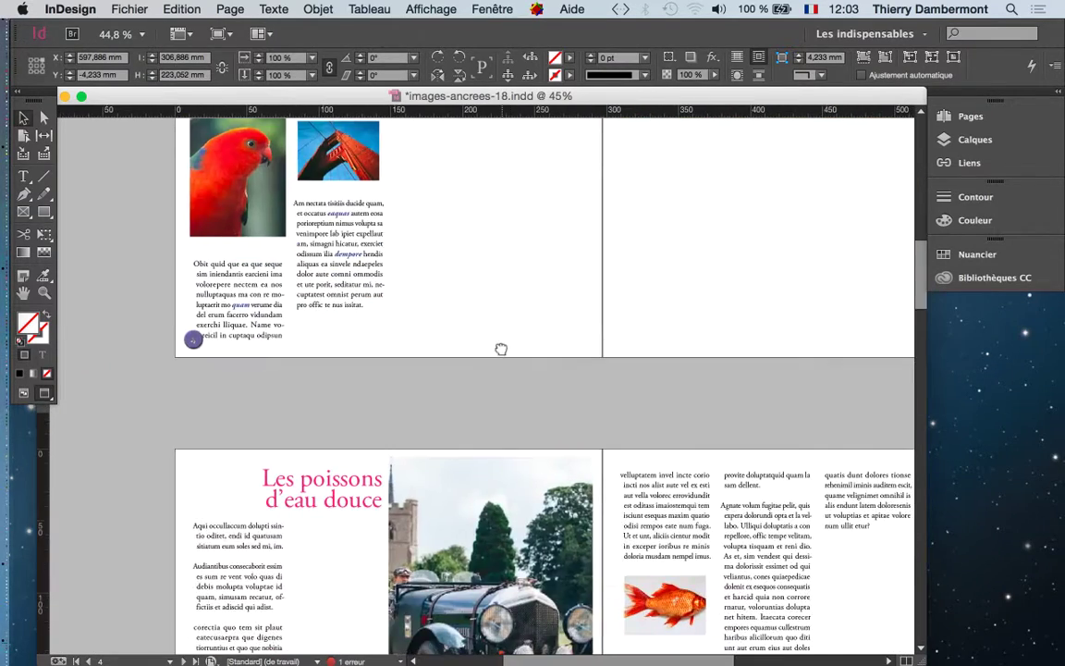
click(452, 318)
drag(454, 242, 458, 213)
drag(561, 393, 585, 379)
click(318, 8)
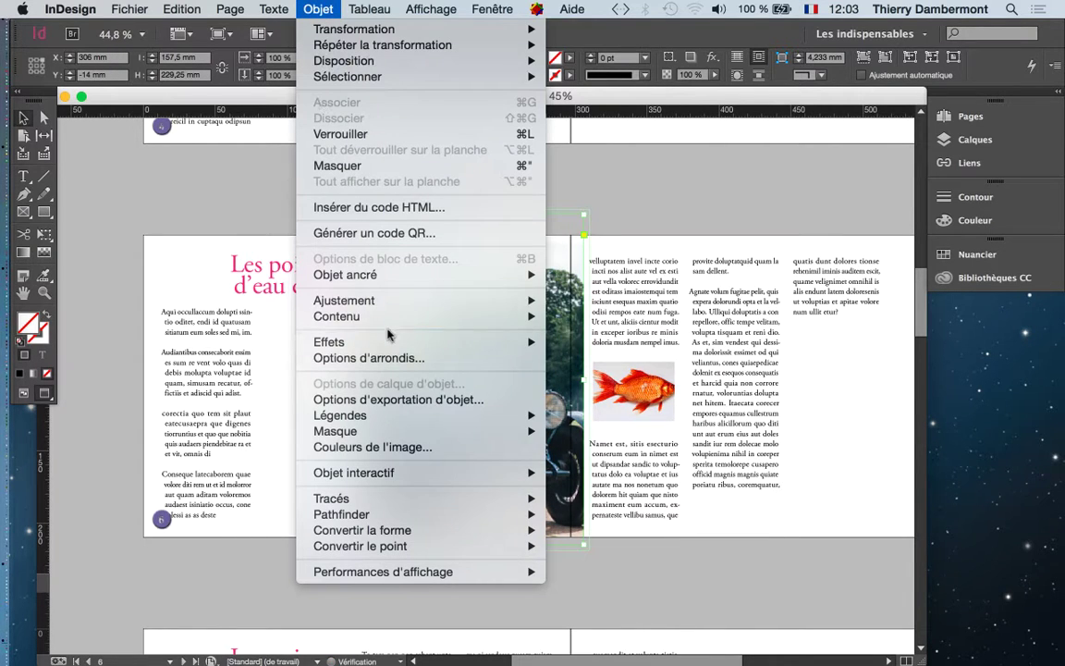
mouse_move(475, 301)
click(568, 301)
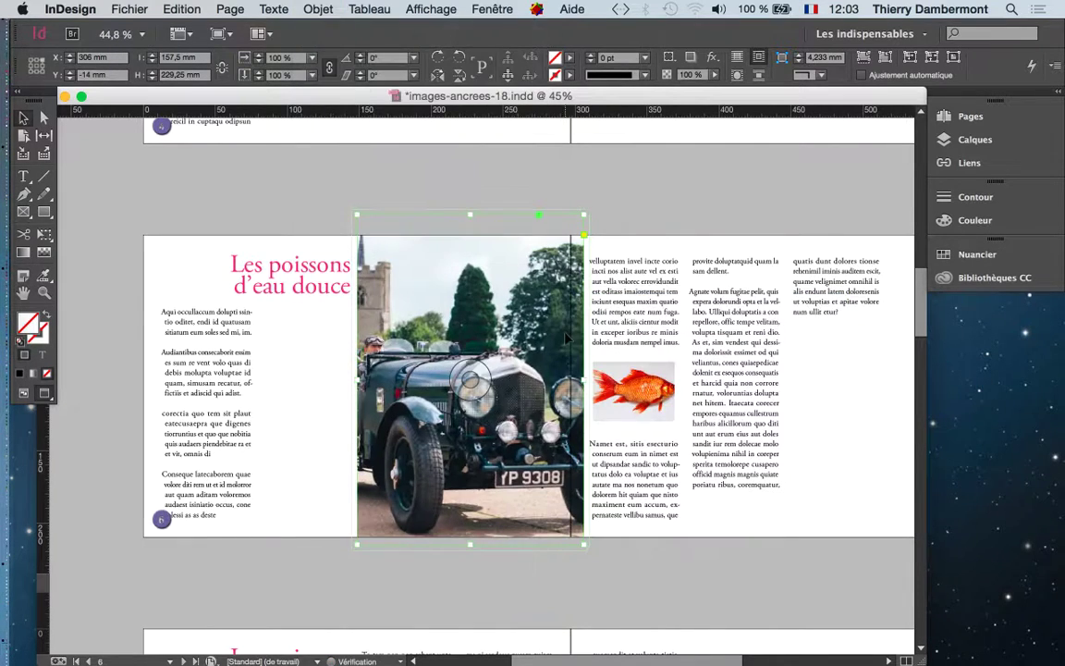
Step: Move the vintage car image to the outer edge of page 7 and extend its frame inward to the second column
click(374, 194)
scroll(452, 413, down, 3)
scroll(452, 413, right, 5)
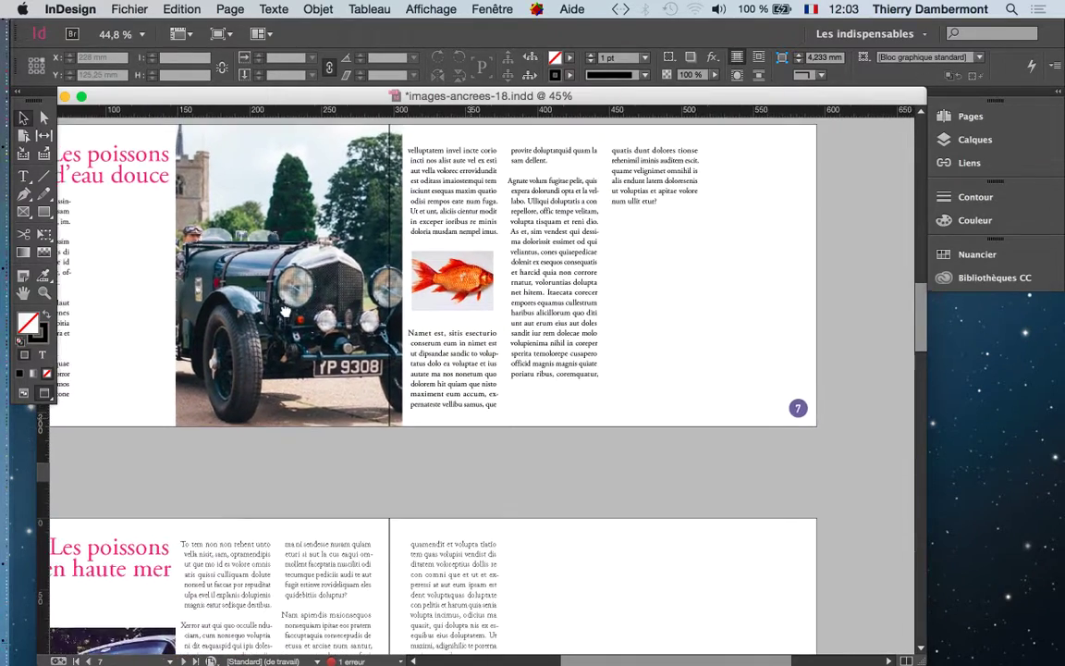
click(219, 187)
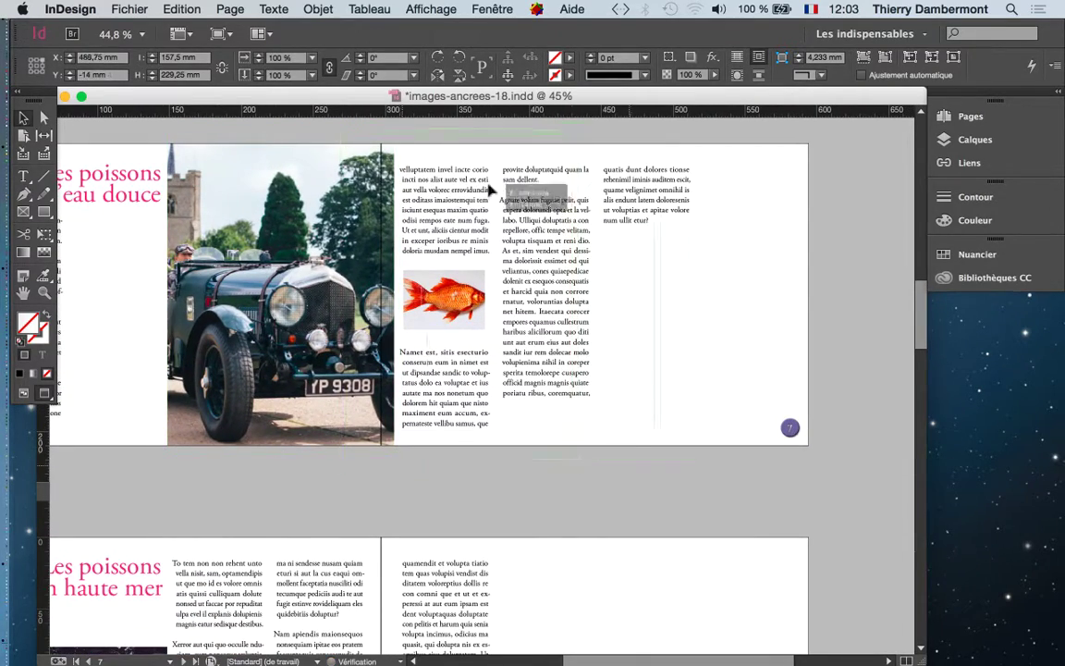
click(626, 191)
key(super+z)
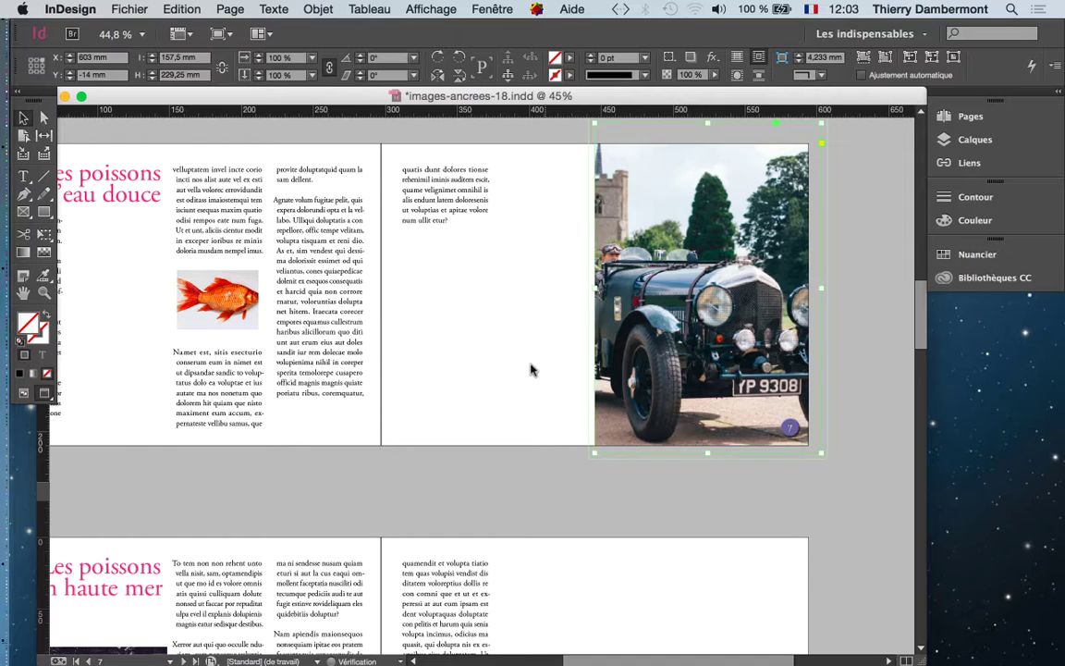
drag(592, 287, 514, 287)
click(442, 485)
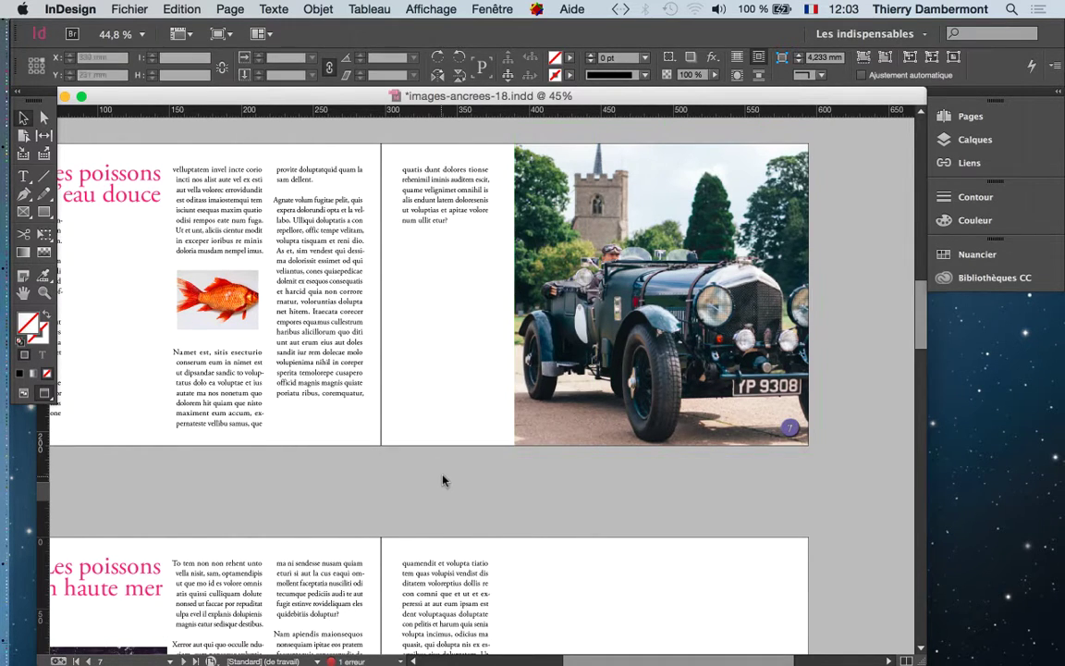
Step: Resize the red car's frame on page 8 to about 154 × 170 mm, raising its upper edge and pulling its outer edge in to the bleed
key(super+minus)
key(super+minus)
scroll(459, 423, down, 5)
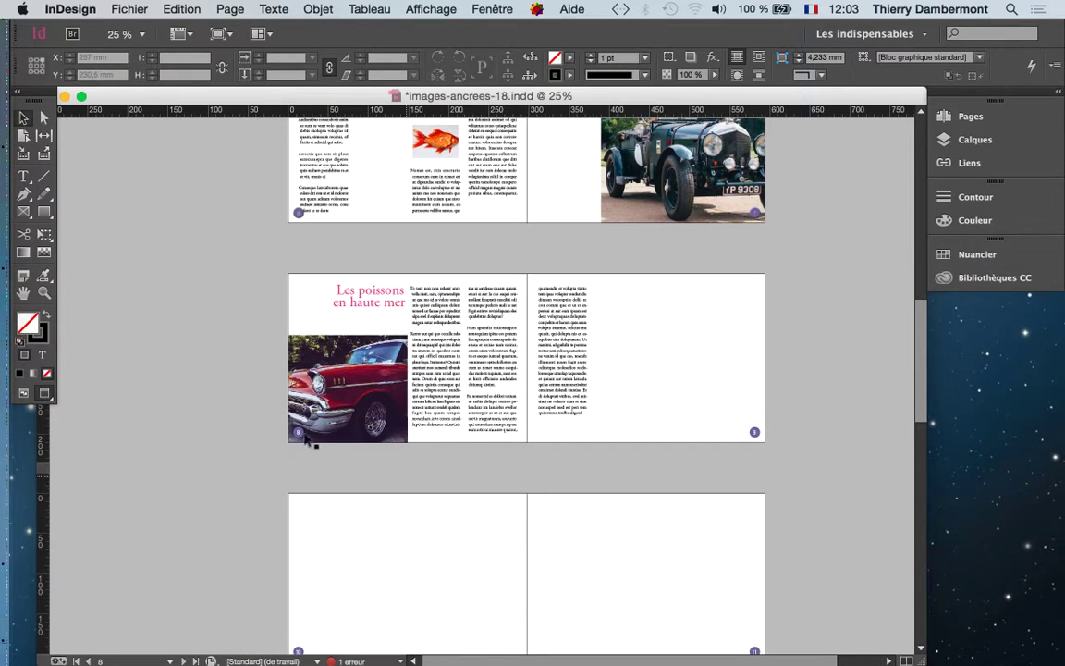
scroll(314, 435, up, 1)
scroll(314, 434, up, 1)
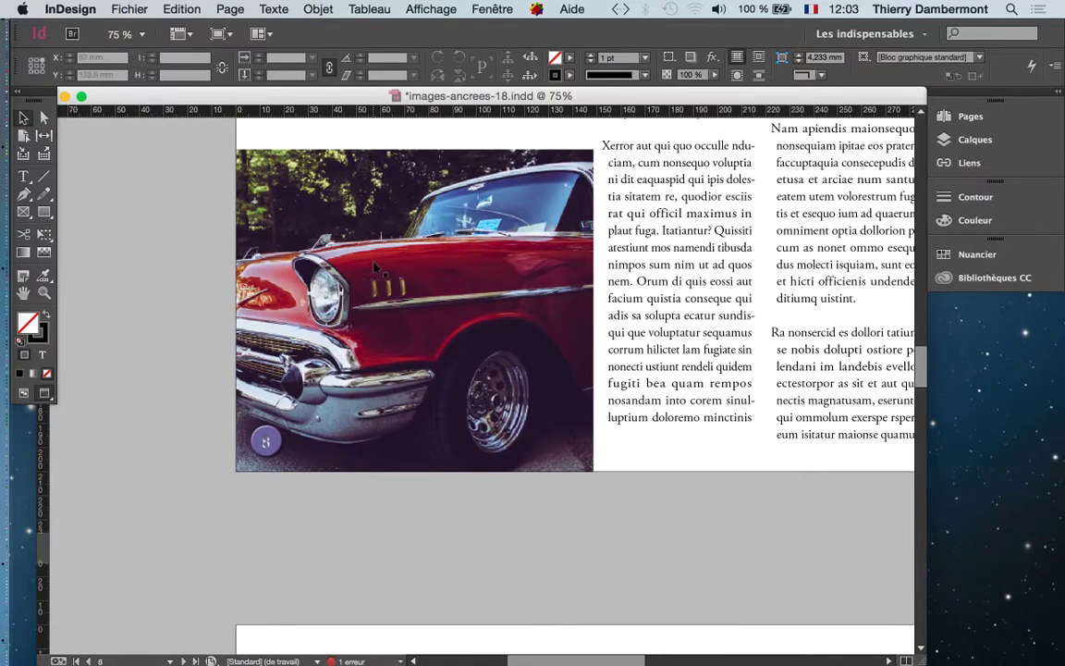
scroll(374, 266, down, 1)
click(340, 225)
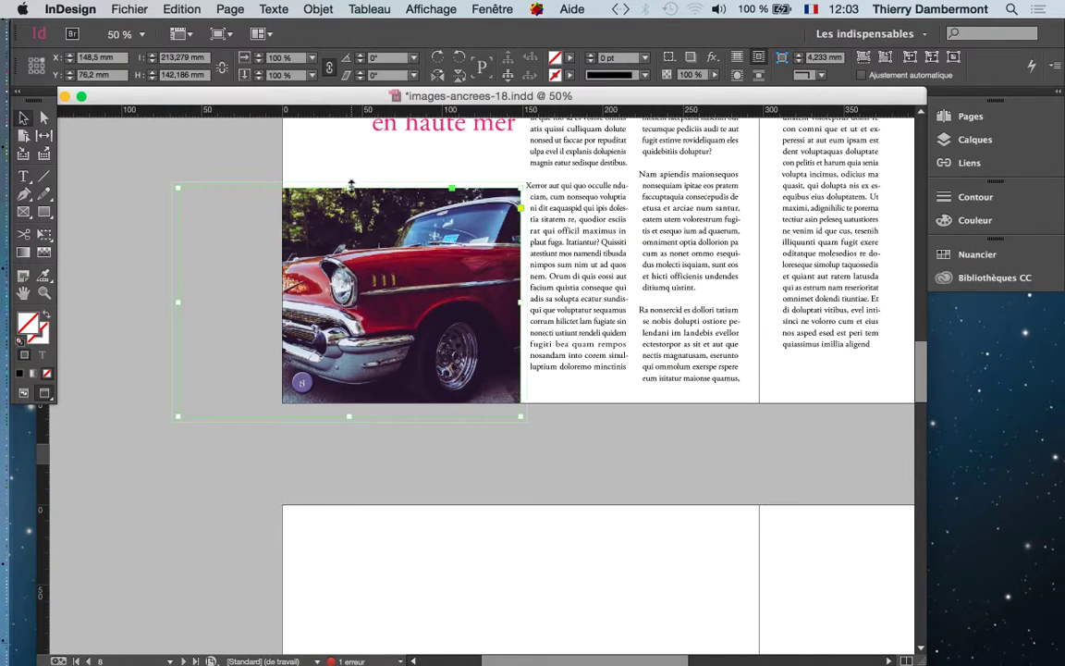
drag(351, 185, 349, 143)
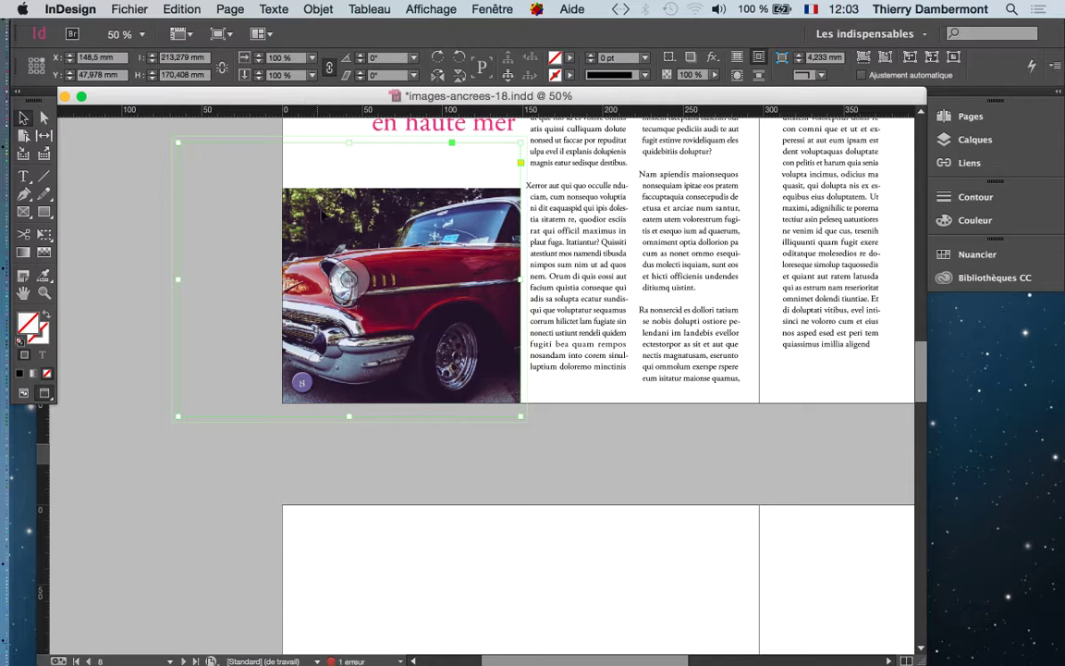
drag(177, 278, 273, 279)
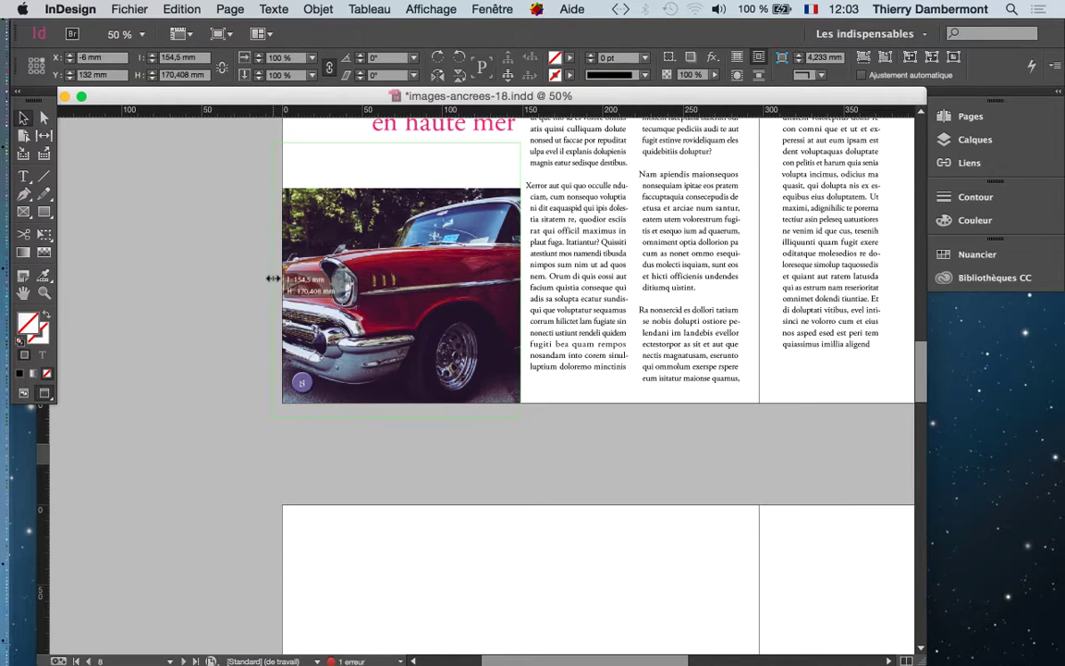
Step: Fill the red car's frame proportionally and shift the image within it toward the text columns and slightly downward to reframe the car's front
click(317, 9)
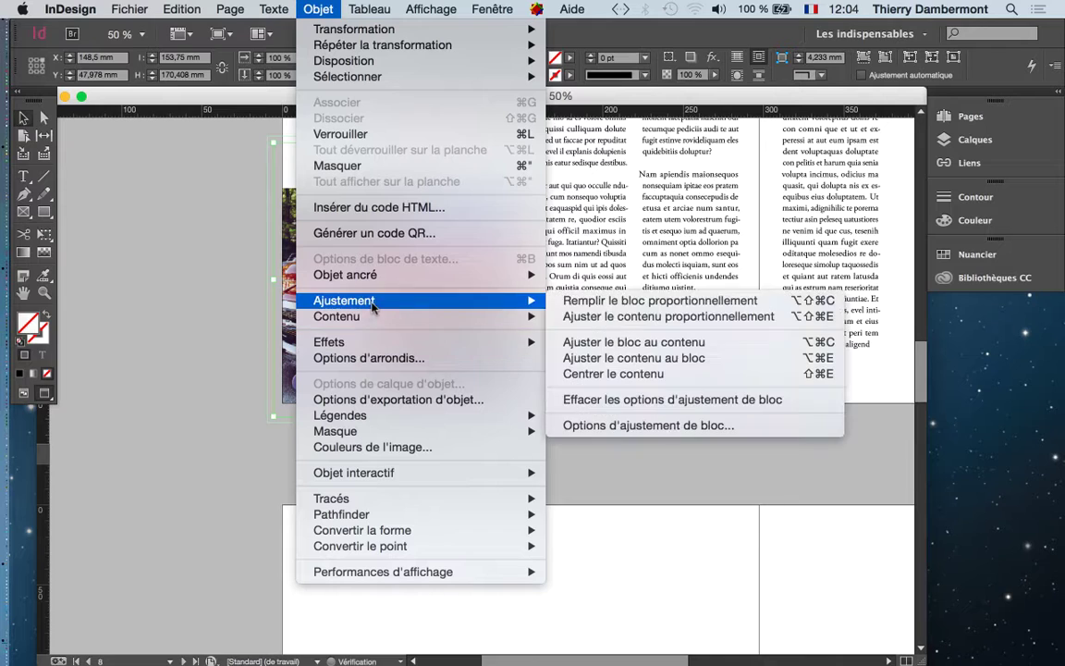
click(601, 300)
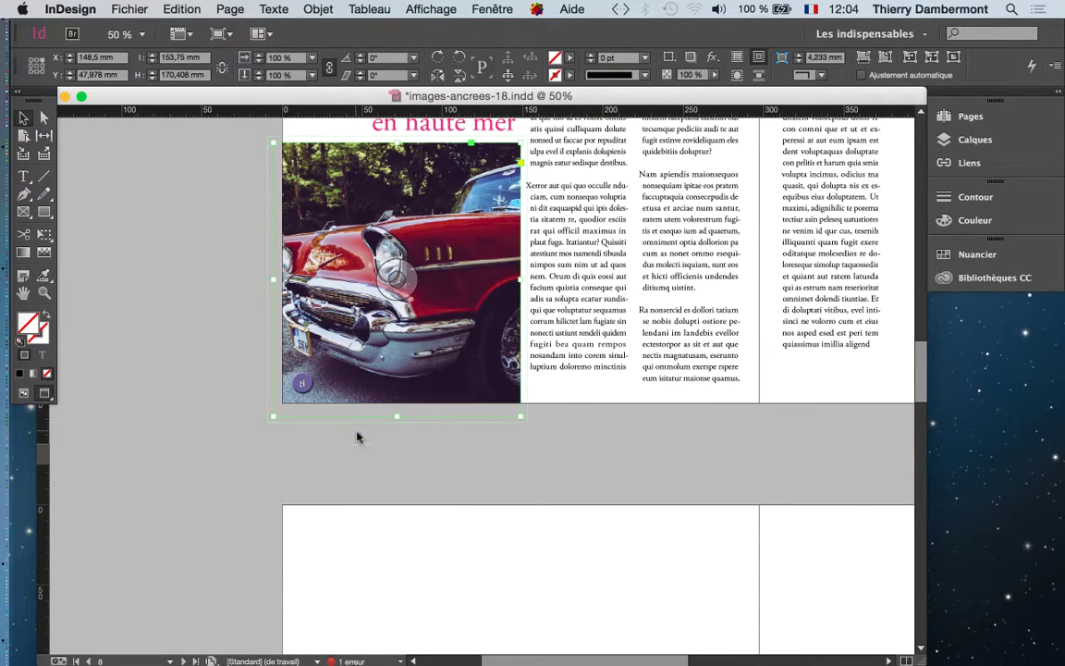
click(393, 275)
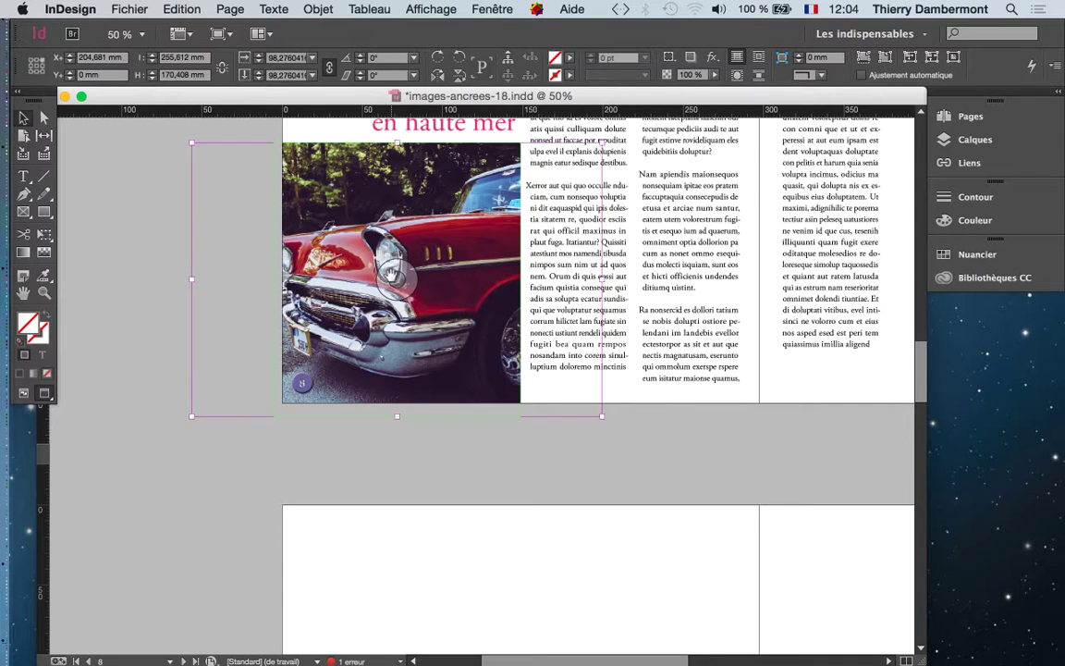
drag(393, 275, 435, 293)
click(421, 461)
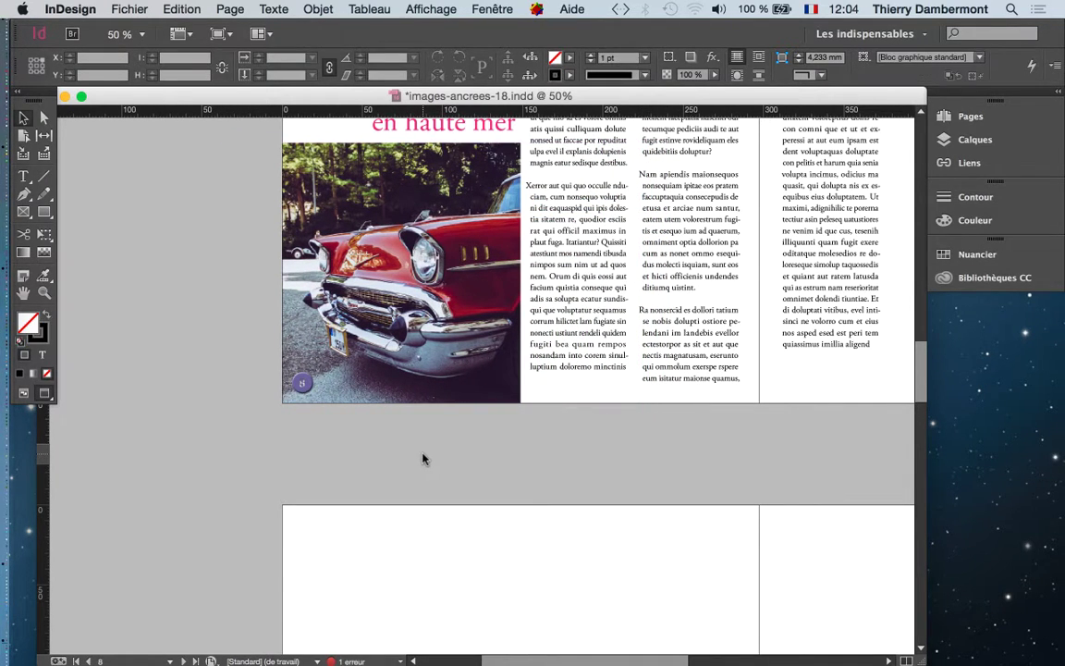
key(super+minus)
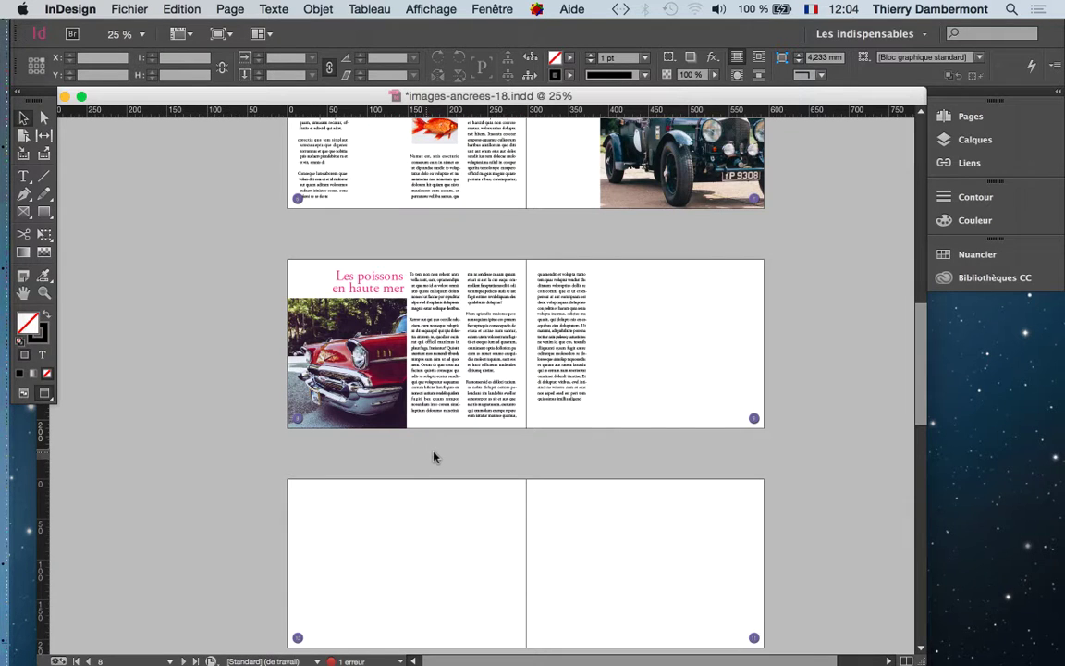